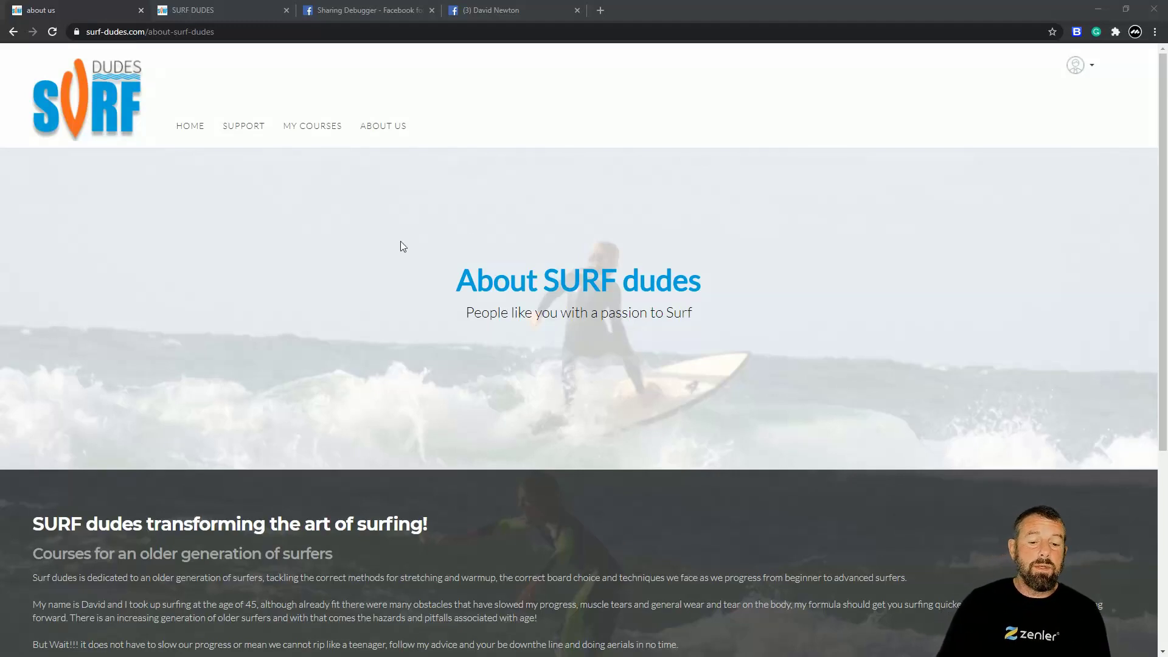
- Copy the About Us page's web address and paste it into a new Facebook post to preview the shared link
{"action": "left_click", "coordinate": [383, 126]}
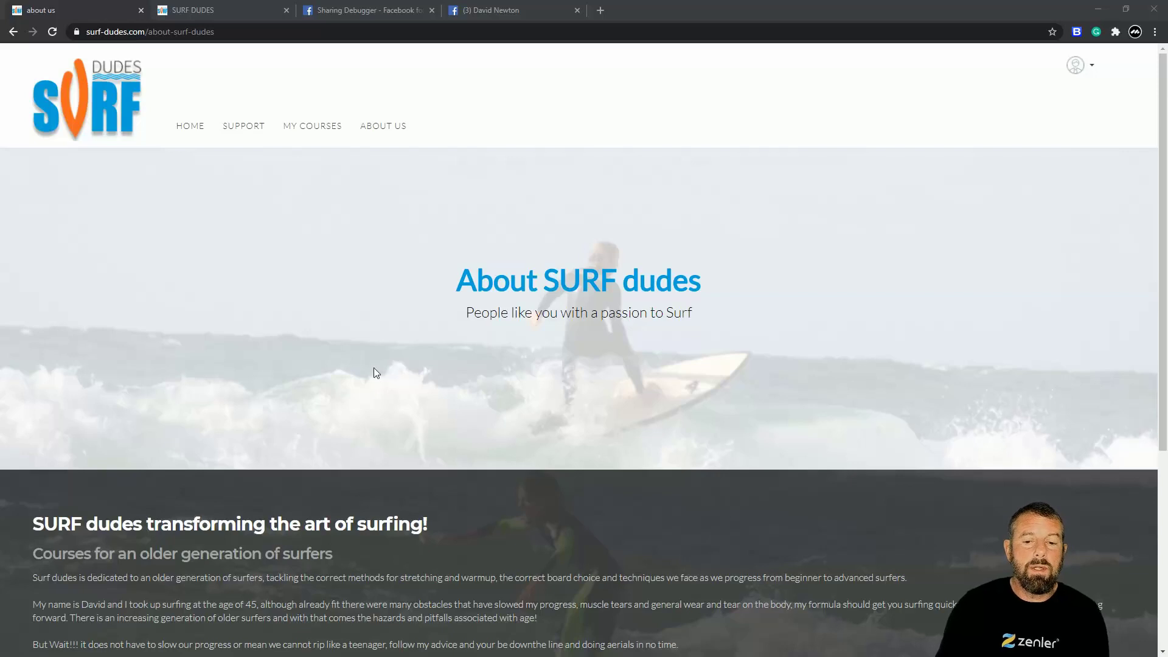
{"action": "left_click", "coordinate": [163, 32]}
{"action": "key", "text": "ctrl+c"}
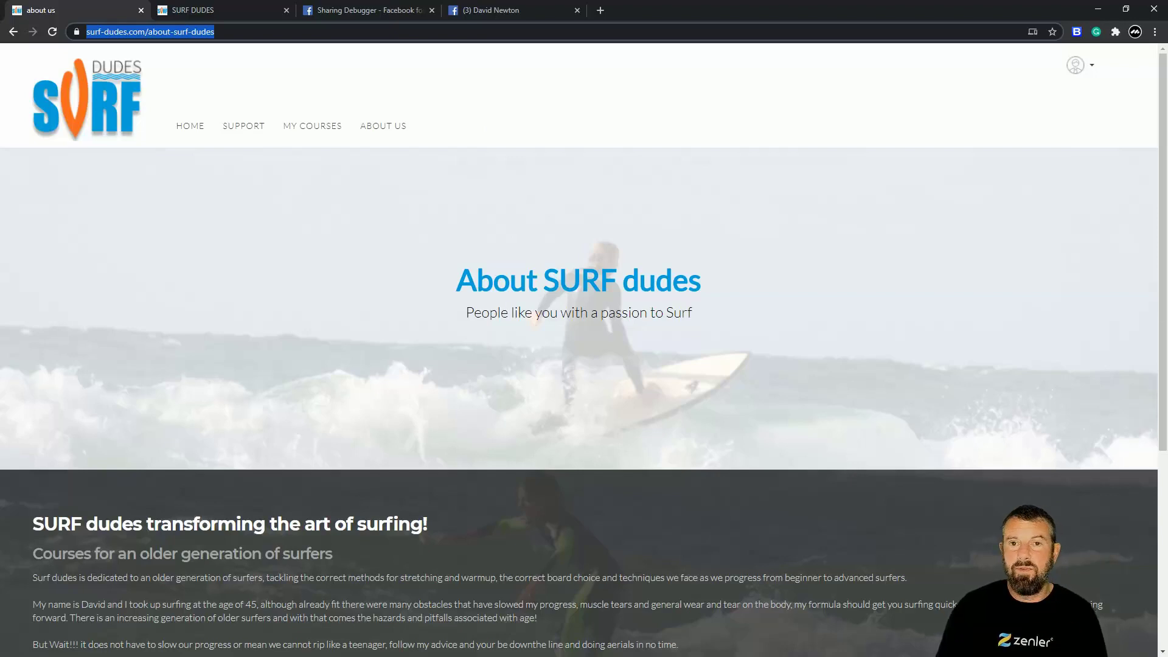
{"action": "key", "text": "ctrl+4"}
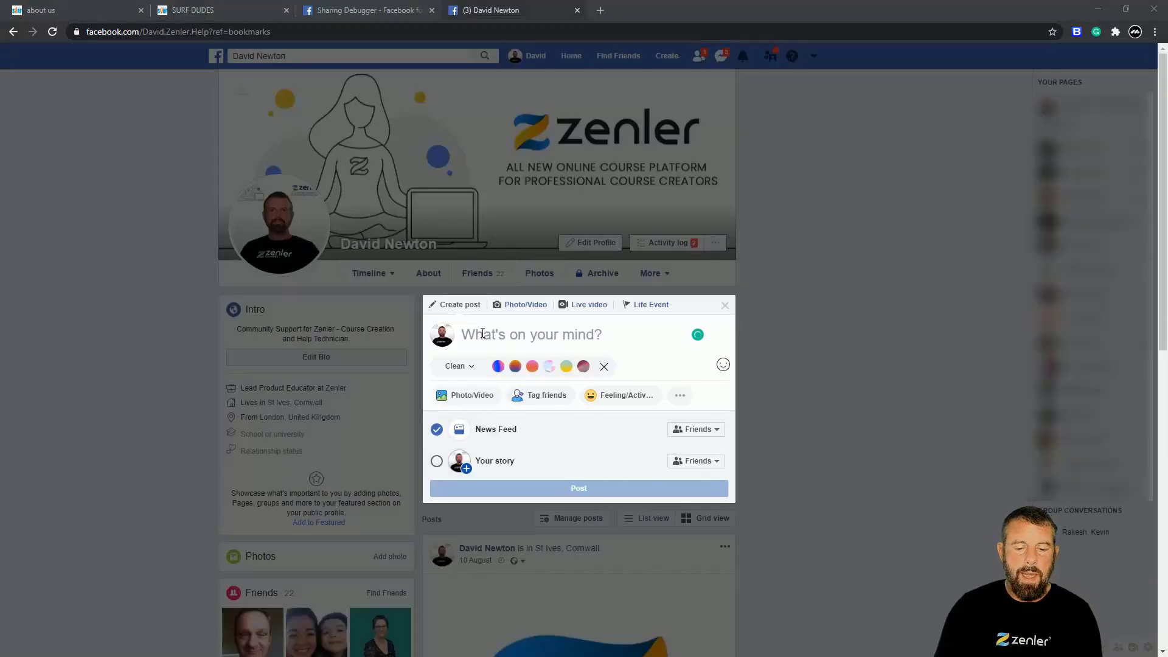
{"action": "left_click", "coordinate": [483, 334]}
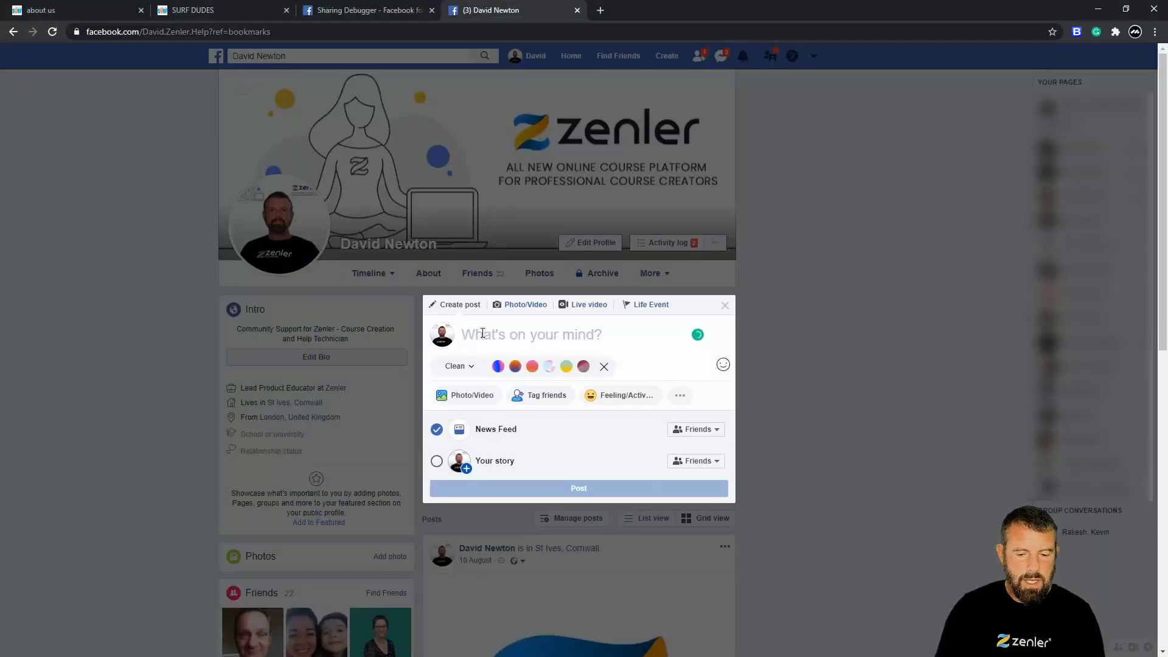
{"action": "key", "text": "ctrl+v"}
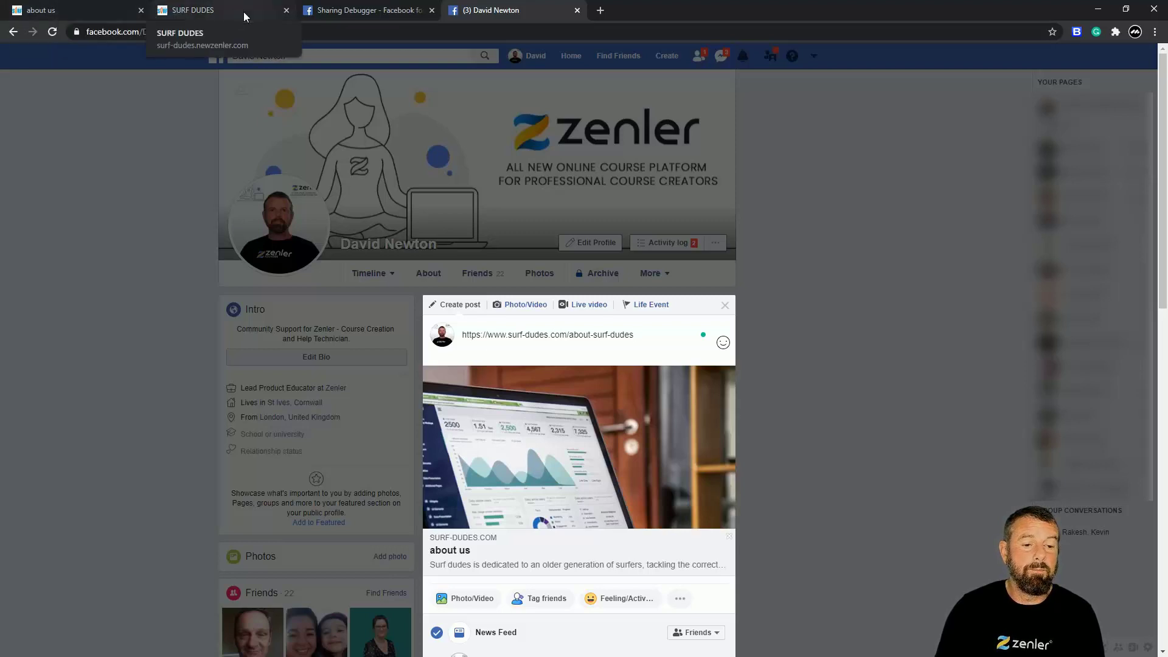
- Switch to the Zenler site admin and open the "about us" page from the site's page list in the editor
{"action": "left_click", "coordinate": [223, 9]}
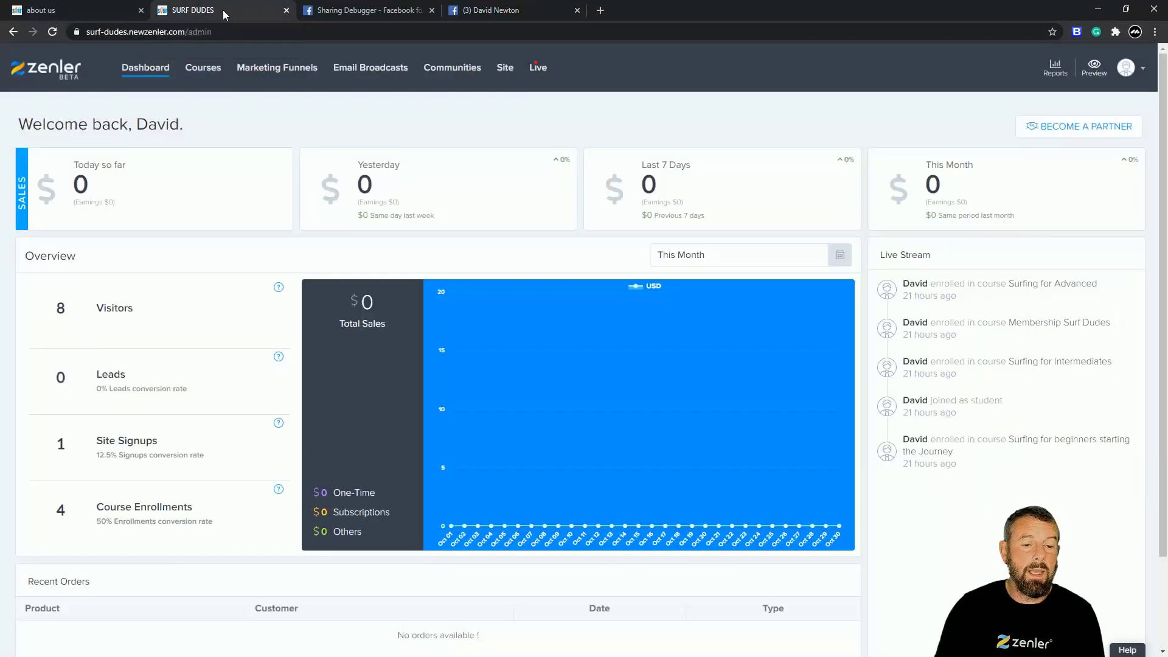
{"action": "left_click", "coordinate": [505, 71]}
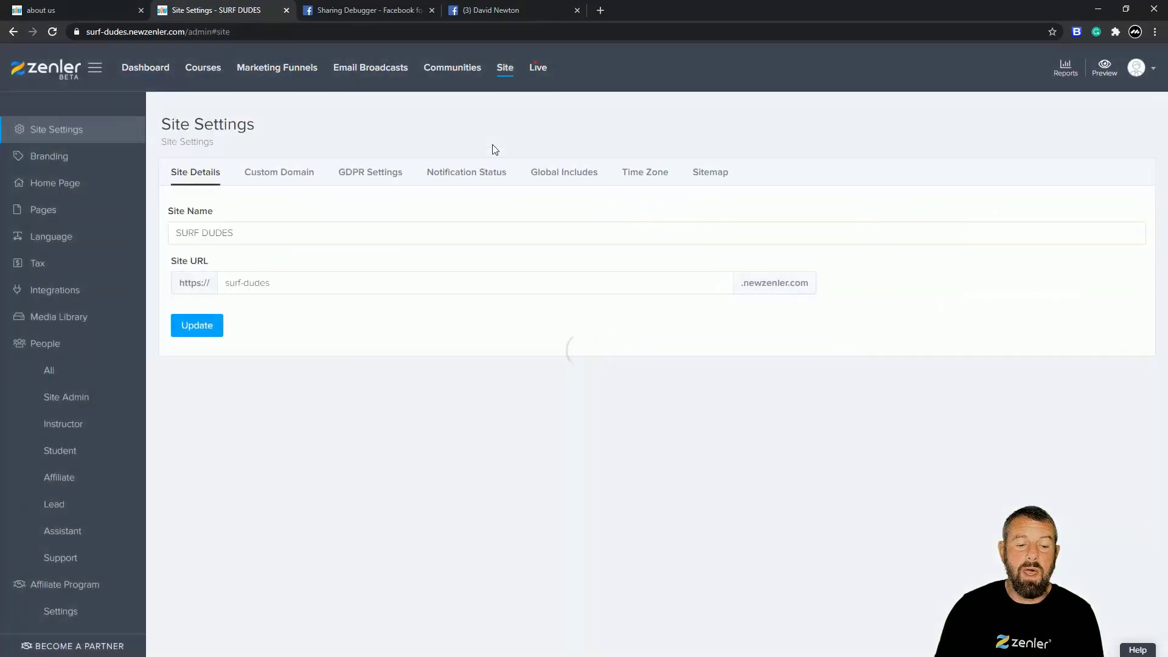
{"action": "left_click", "coordinate": [35, 213]}
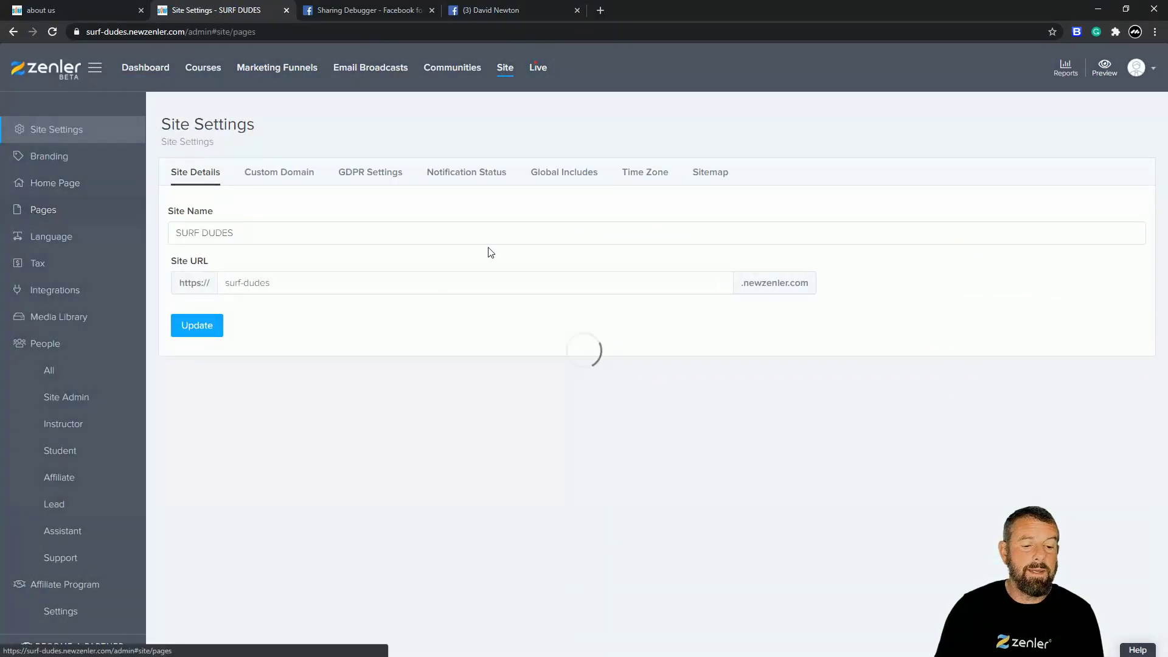
{"action": "scroll", "coordinate": [420, 254], "scroll_direction": "down", "scroll_amount": 1}
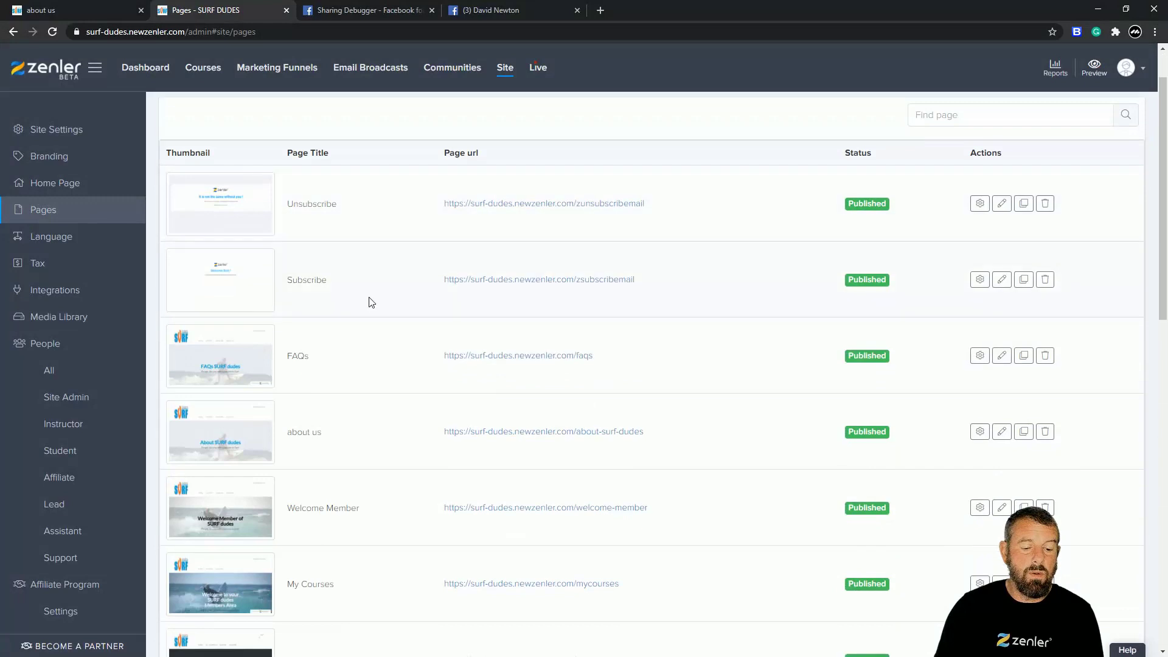
{"action": "left_click", "coordinate": [1001, 432]}
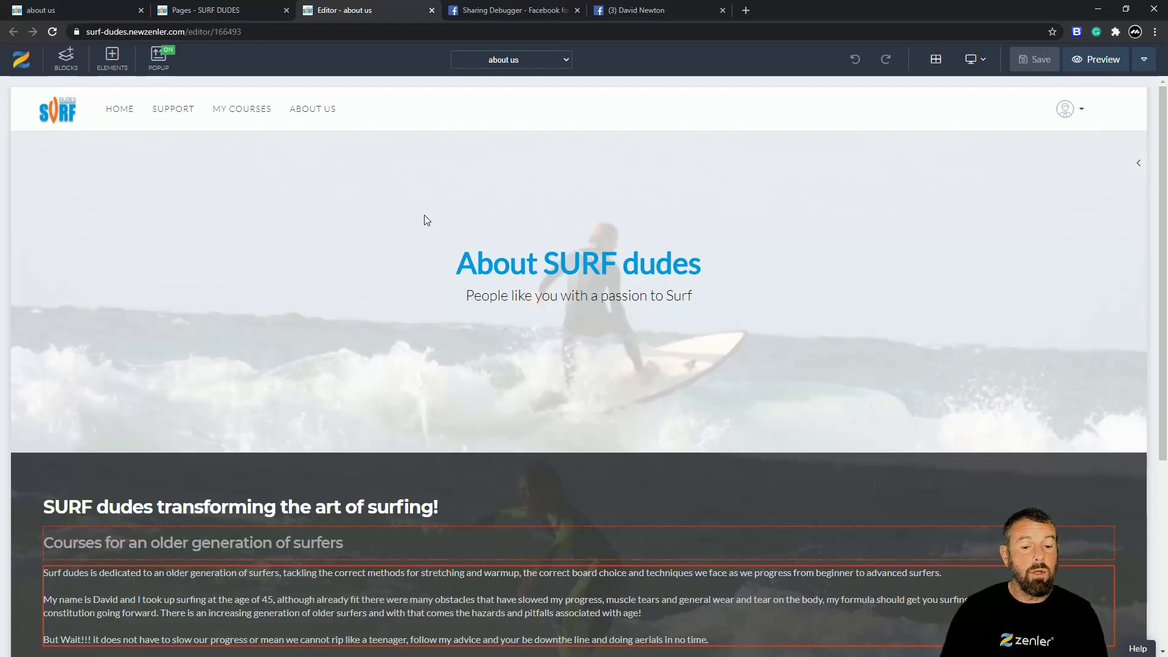
- Examine the subheading and body text for repeated key phrases such as "older generation of surfers" and "generation of older surfers"
{"action": "scroll", "coordinate": [432, 243], "scroll_direction": "down", "scroll_amount": 3}
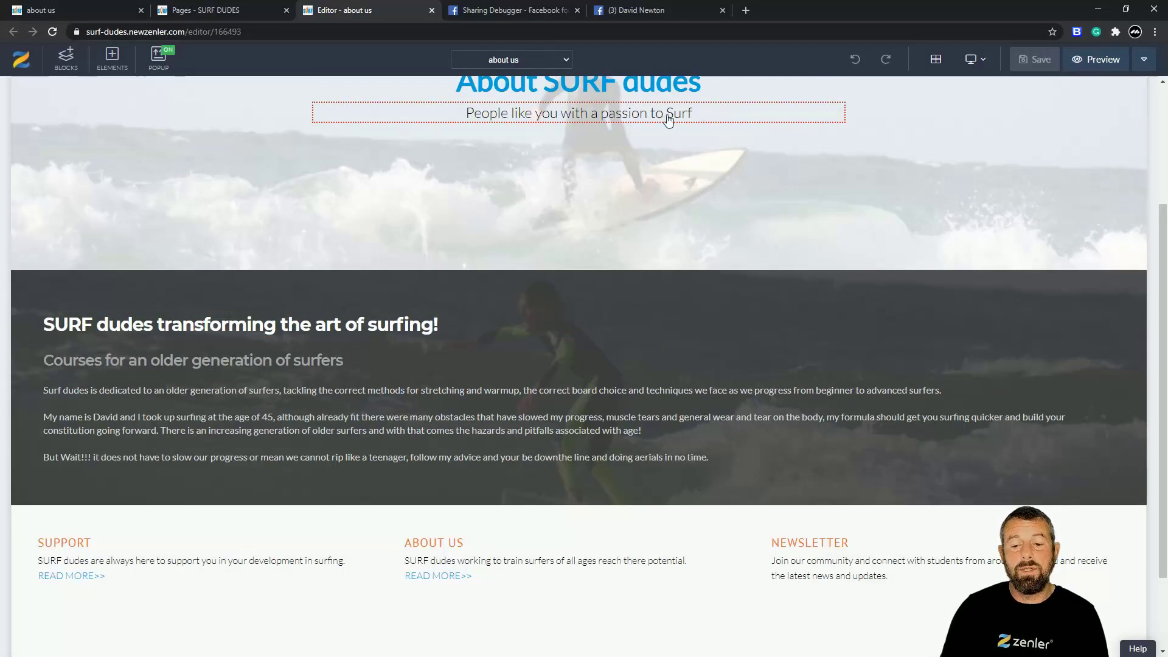
{"action": "left_click", "coordinate": [172, 360]}
{"action": "left_click_drag", "start_coordinate": [343, 360], "coordinate": [151, 363]}
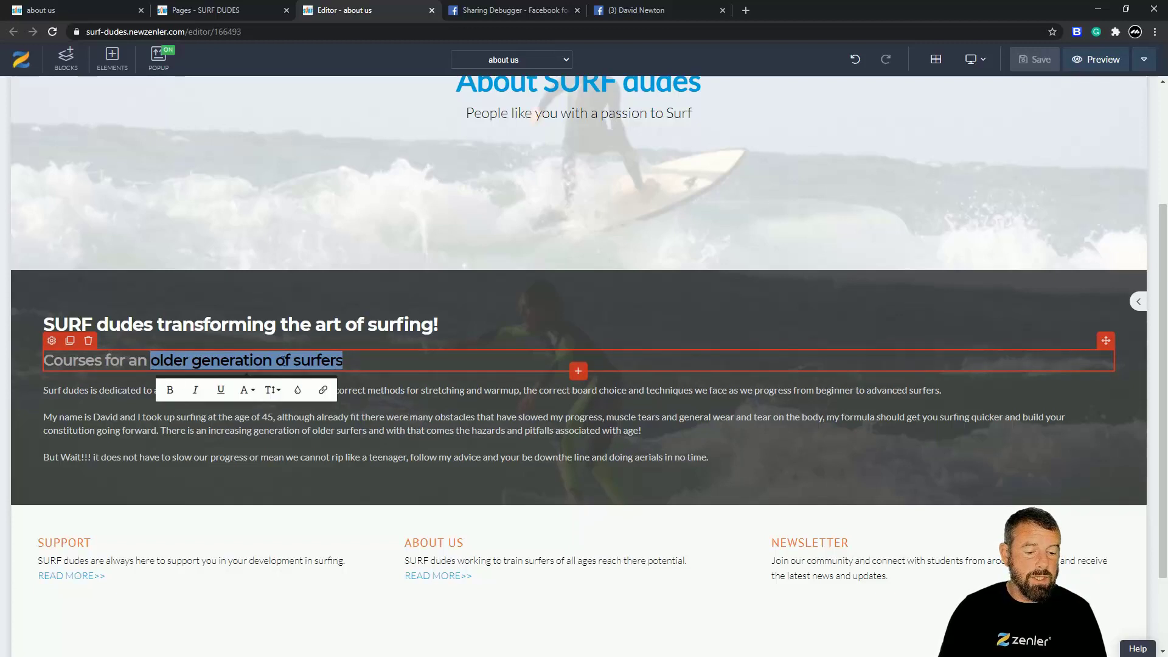
{"action": "left_click", "coordinate": [151, 390]}
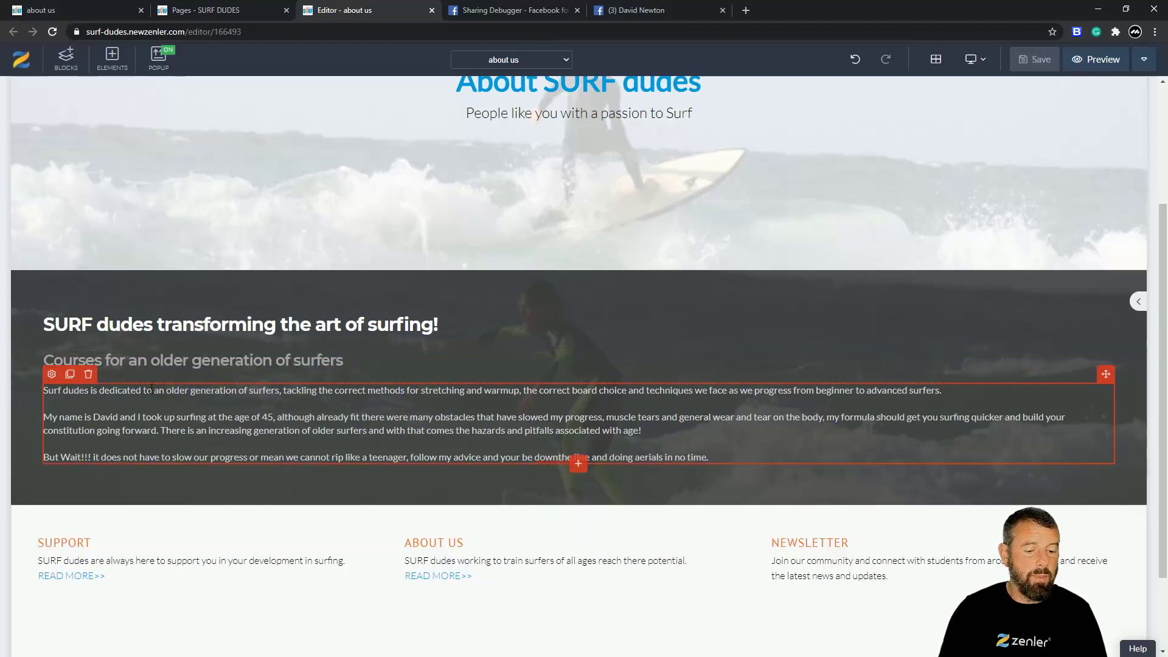
{"action": "left_click_drag", "start_coordinate": [167, 391], "coordinate": [279, 392]}
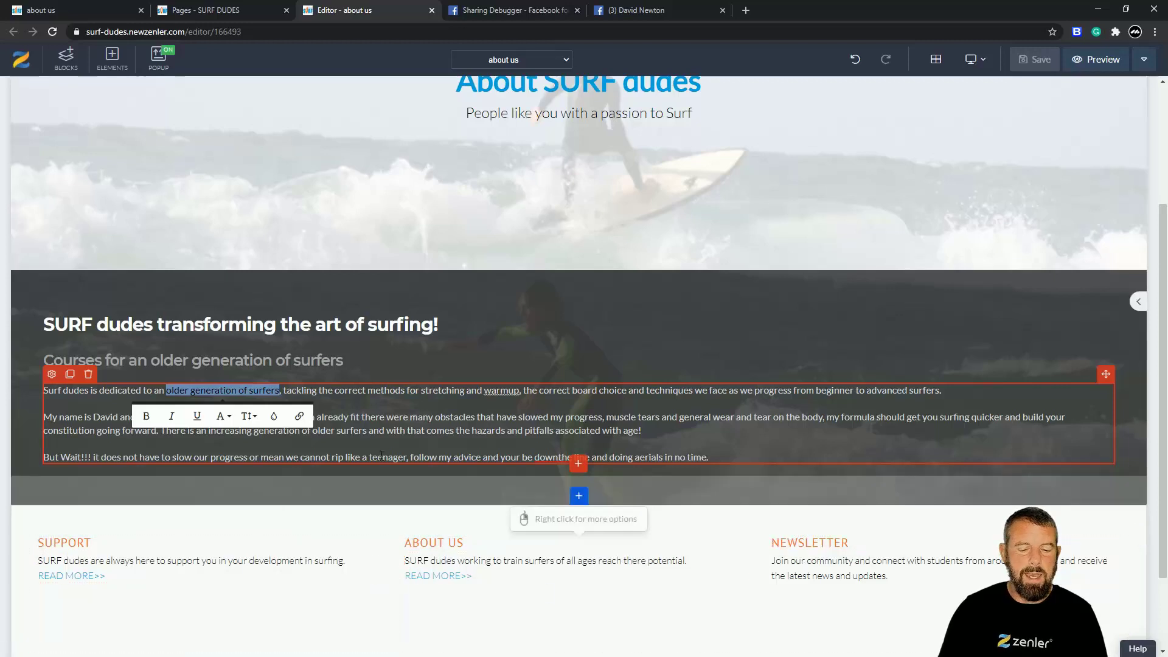
{"action": "left_click", "coordinate": [387, 416]}
{"action": "left_click_drag", "start_coordinate": [174, 390], "coordinate": [272, 390]}
{"action": "left_click", "coordinate": [201, 433]}
{"action": "left_click_drag", "start_coordinate": [254, 432], "coordinate": [366, 435]}
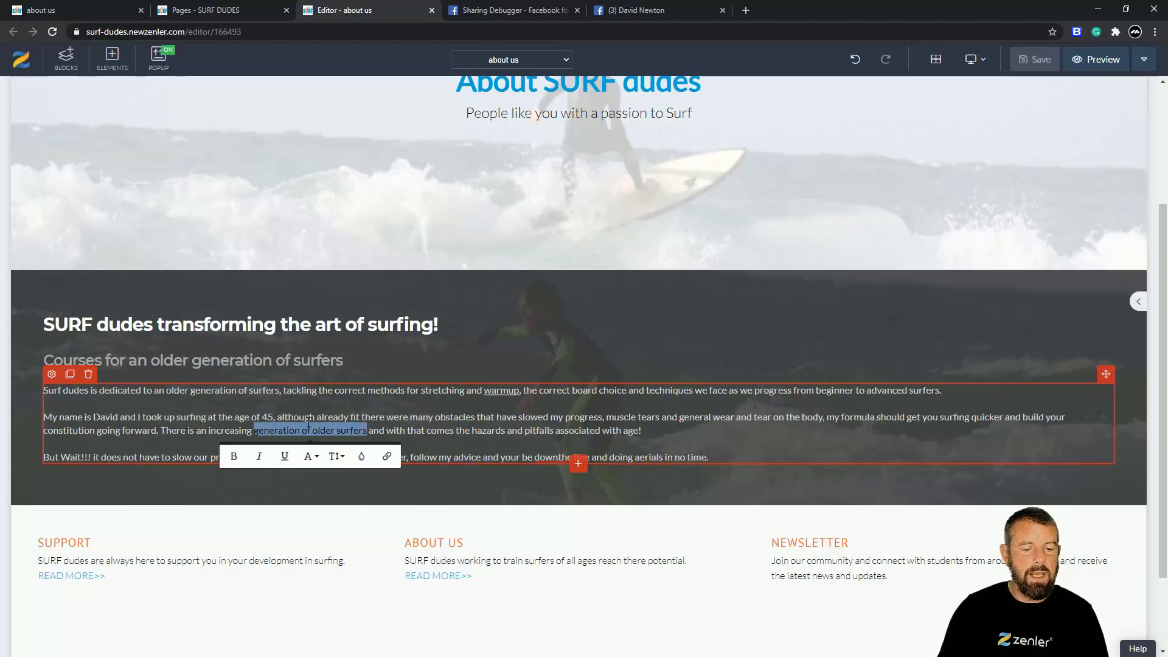
{"action": "left_click", "coordinate": [420, 422]}
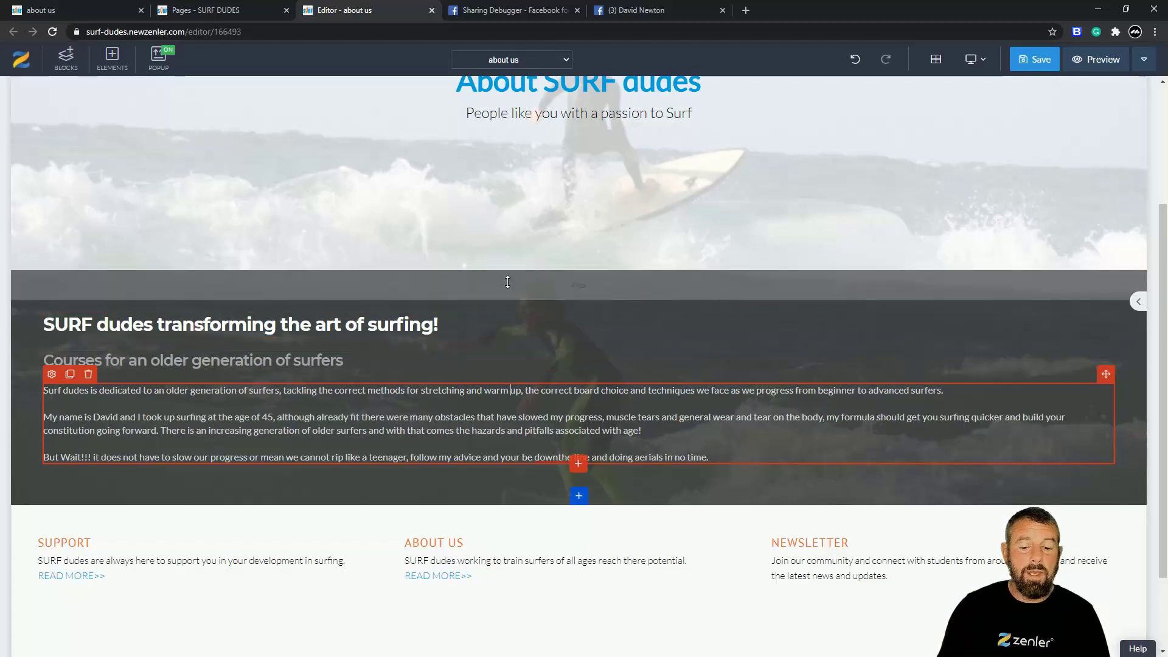
- Look through the Headers block templates and the Headings elements without adding any to the page
{"action": "left_click", "coordinate": [579, 497]}
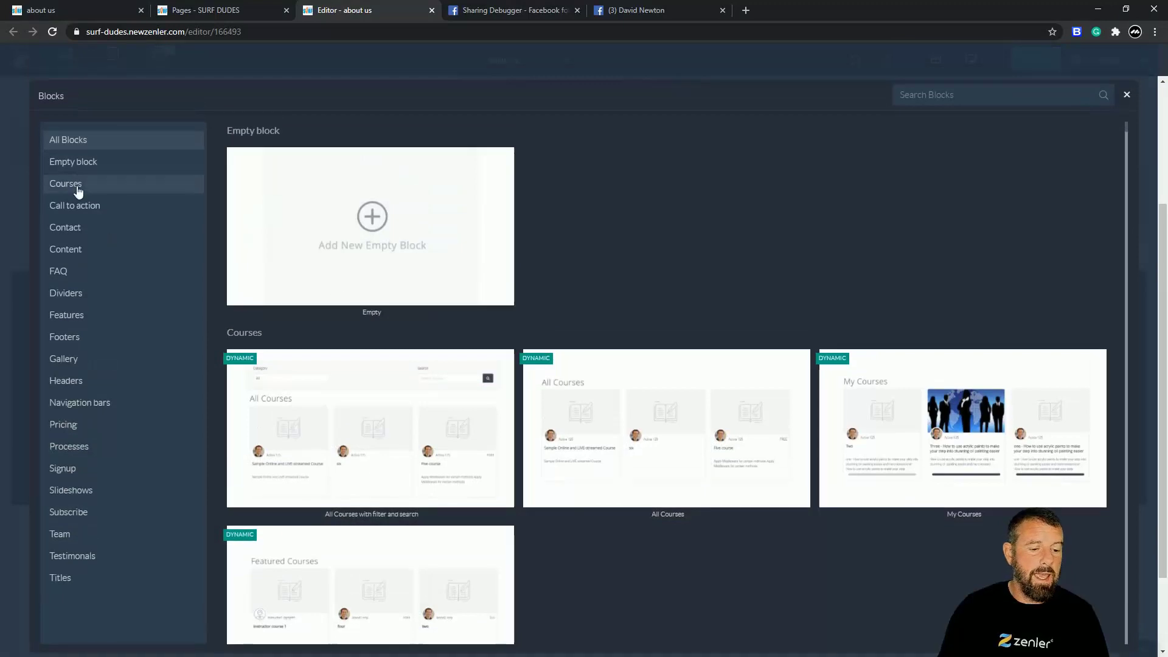
{"action": "left_click", "coordinate": [71, 381]}
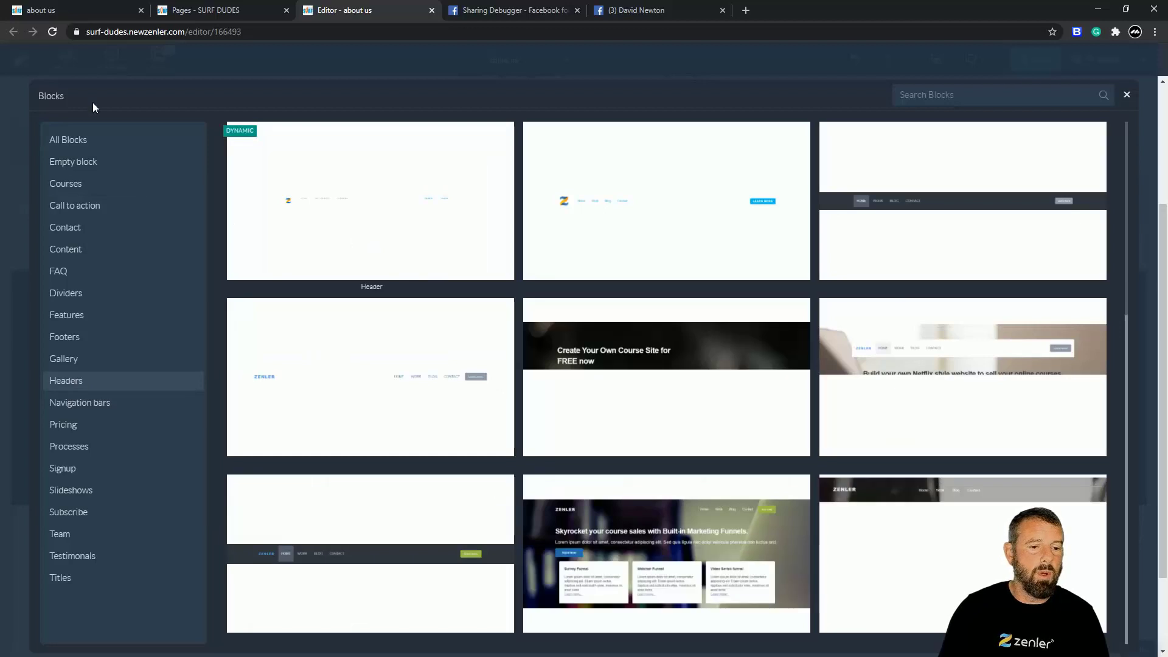
{"action": "left_click", "coordinate": [1126, 94]}
{"action": "left_click", "coordinate": [110, 58]}
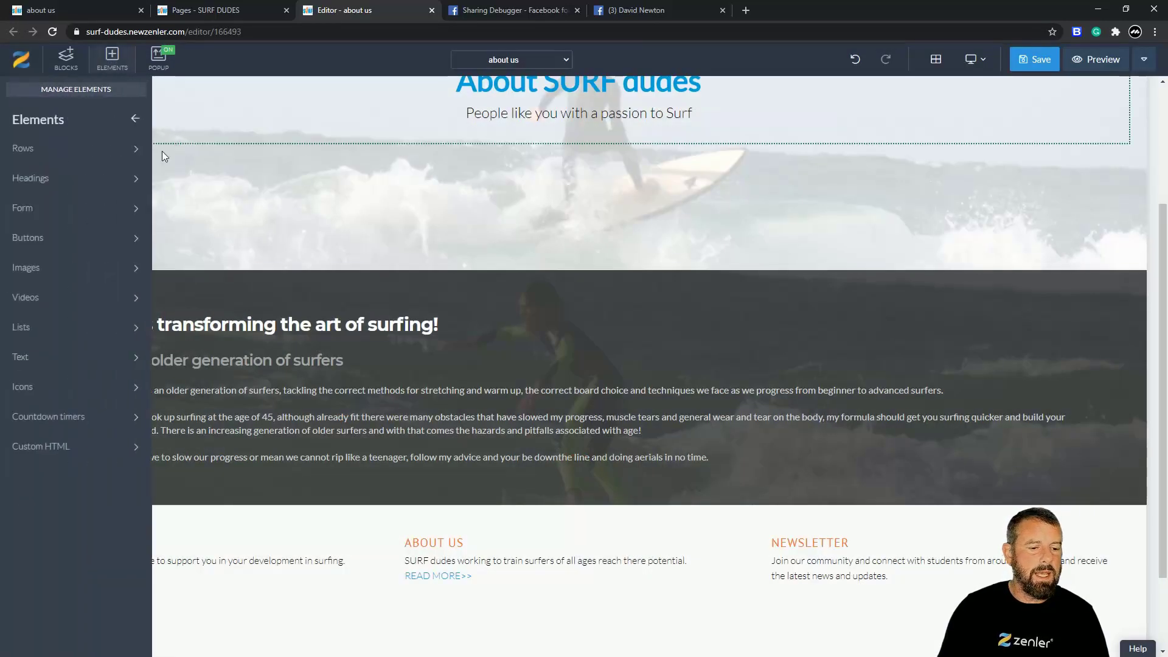
{"action": "left_click", "coordinate": [52, 179]}
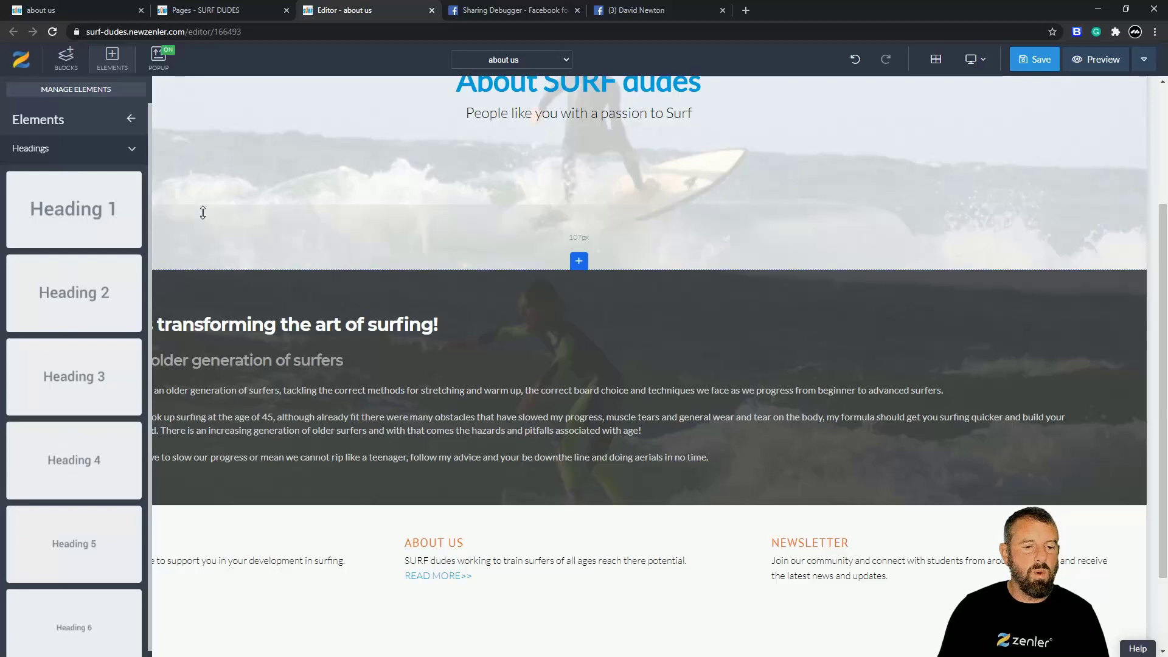
{"action": "left_click", "coordinate": [129, 121]}
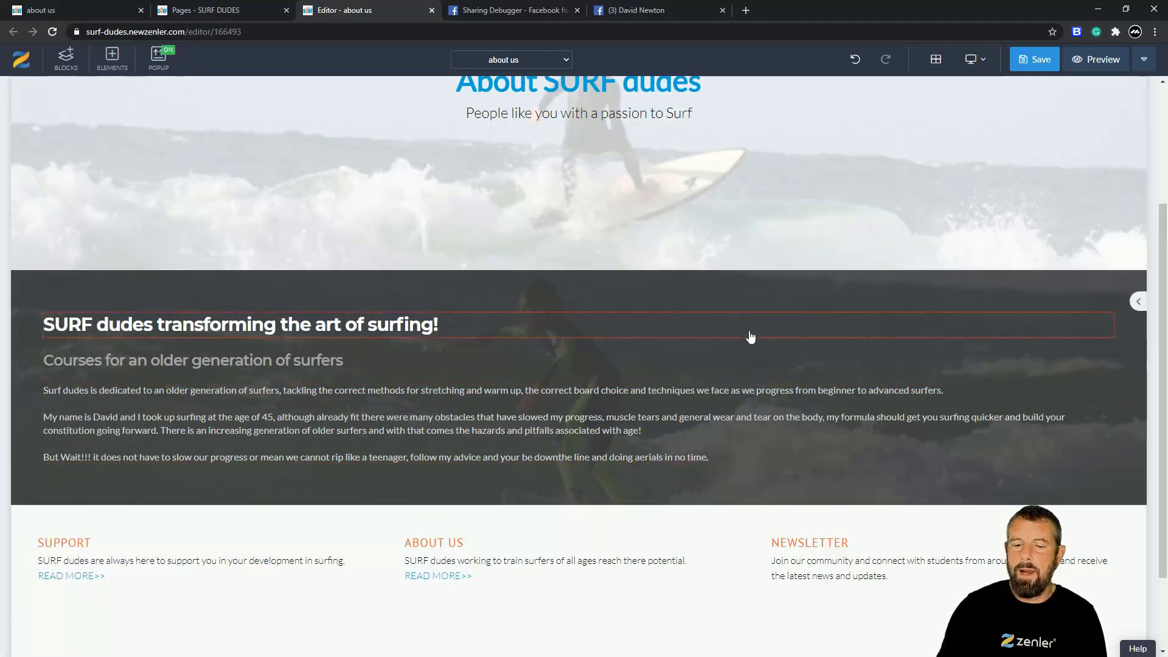
- Copy the phrase "older generation of surfers" from the subheading of the About page
{"action": "left_click", "coordinate": [137, 362]}
{"action": "left_click_drag", "start_coordinate": [340, 360], "coordinate": [150, 360]}
{"action": "key", "text": "ctrl+c"}
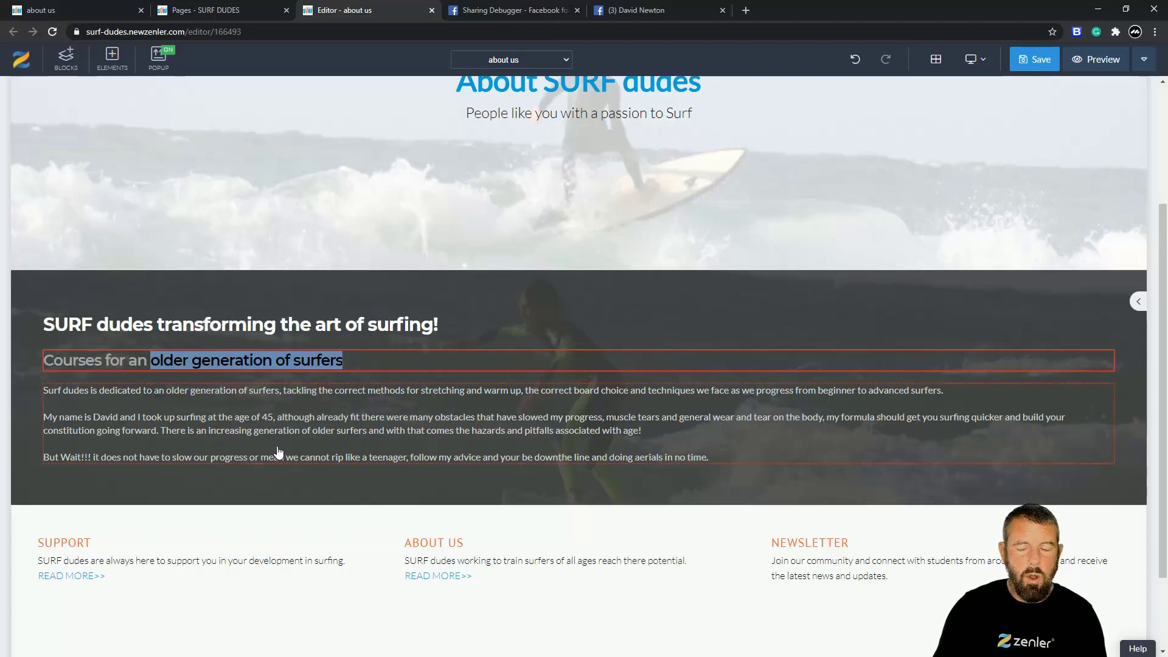
- In the page's SEO settings, set the title to "About Surf dudes - Older Surfers" and paste "older generation of surfers" as the meta description
{"action": "left_click", "coordinate": [1144, 61]}
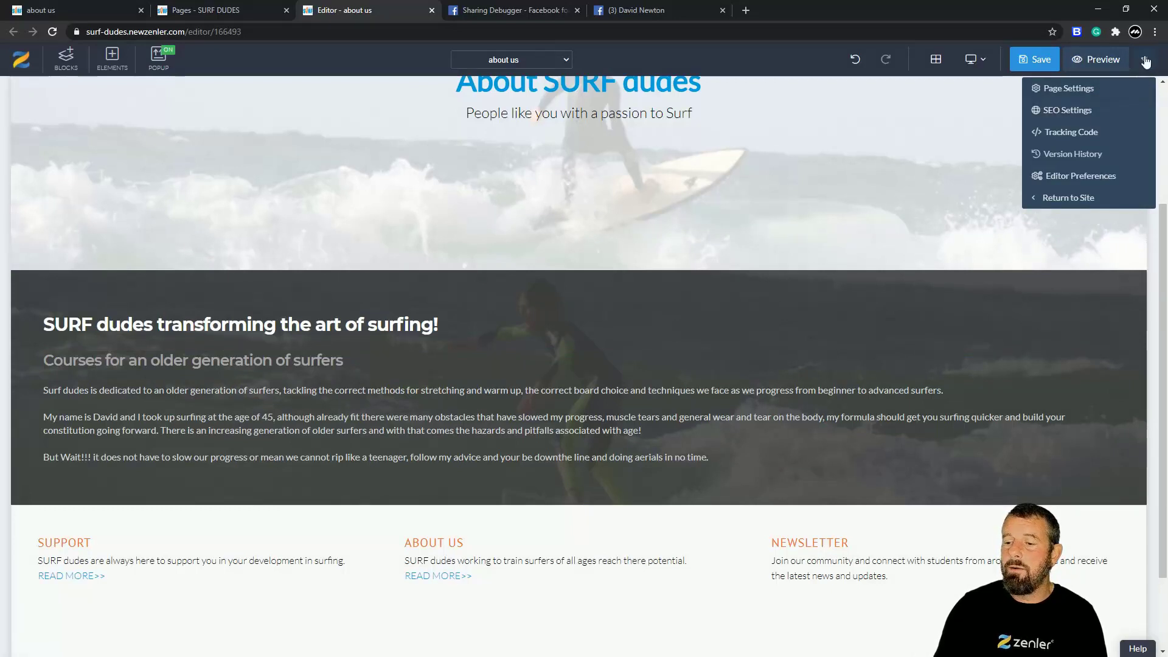
{"action": "left_click", "coordinate": [1061, 112]}
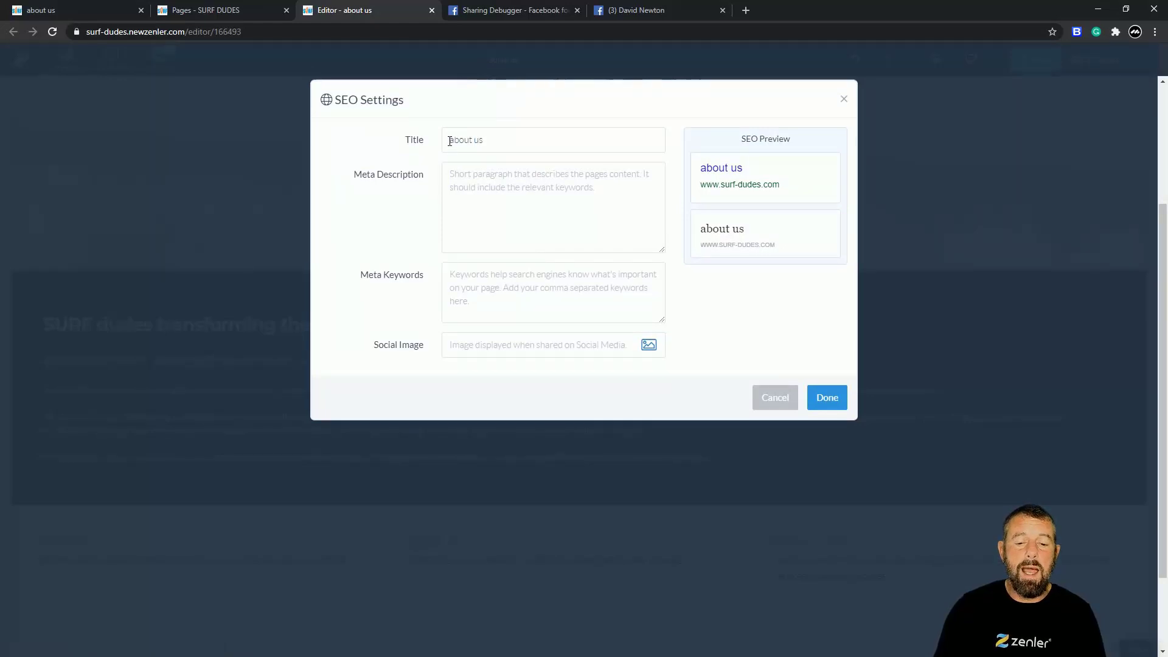
{"action": "triple_click", "coordinate": [495, 139]}
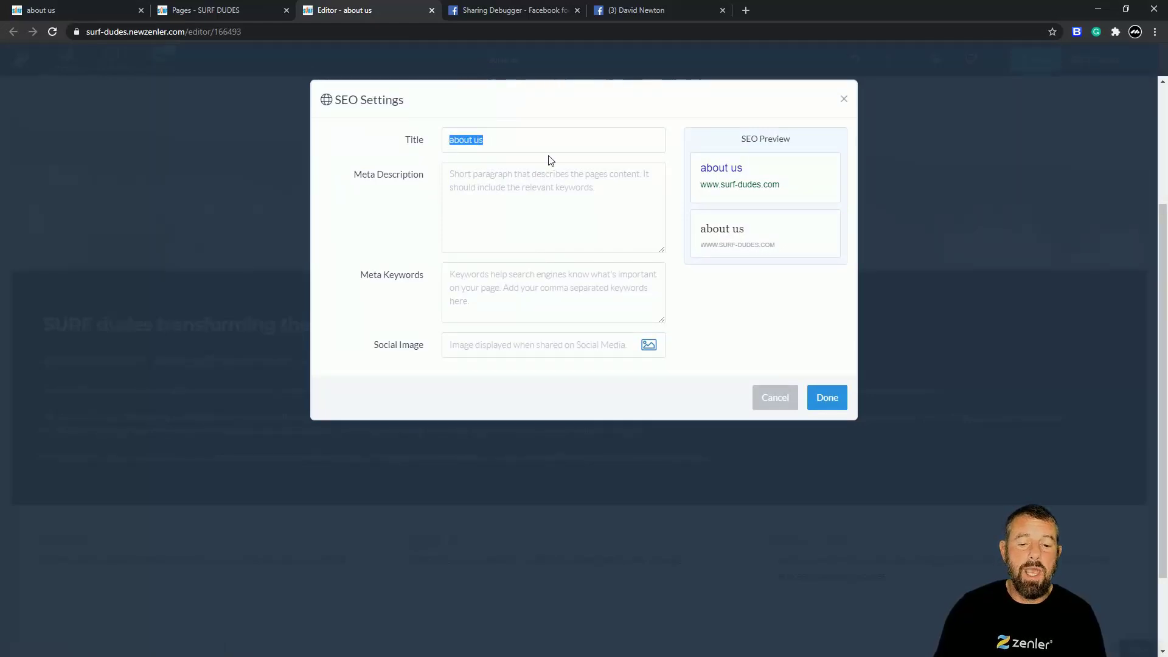
{"action": "type", "text": "Ab"}
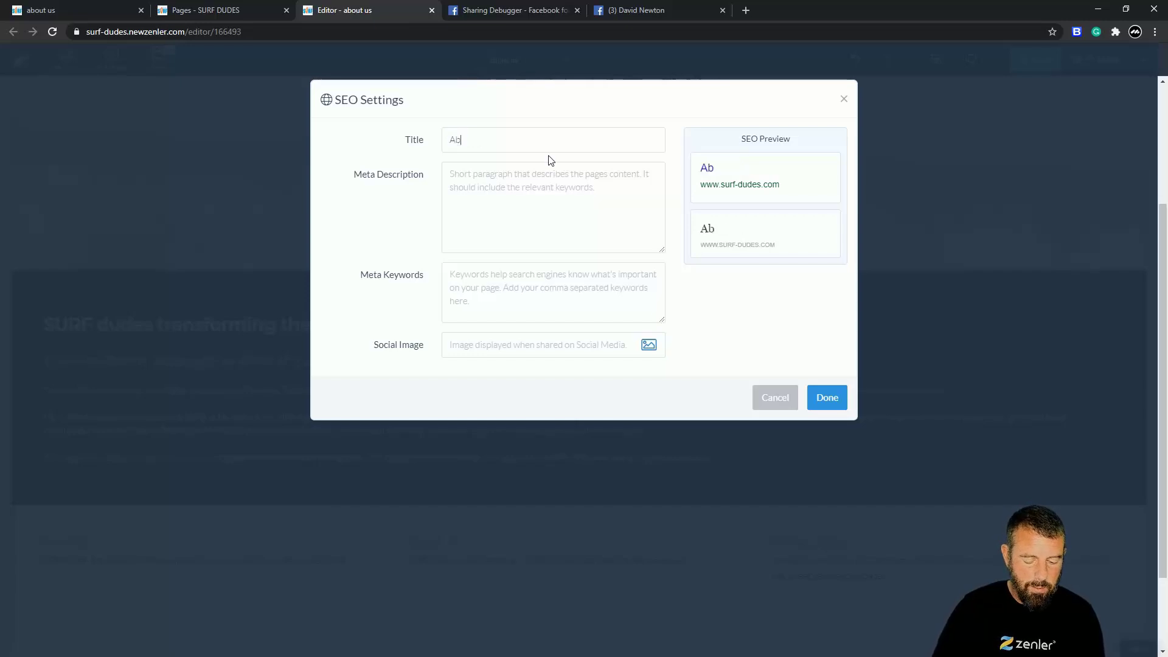
{"action": "type", "text": "out Su"}
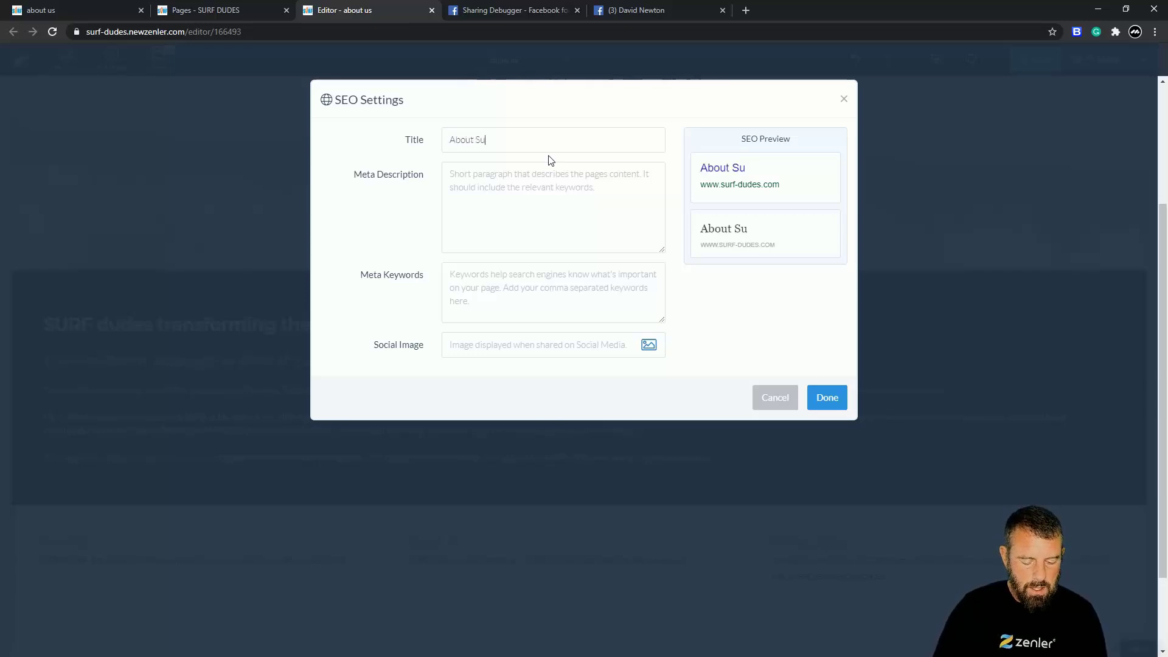
{"action": "type", "text": "rf dudes"}
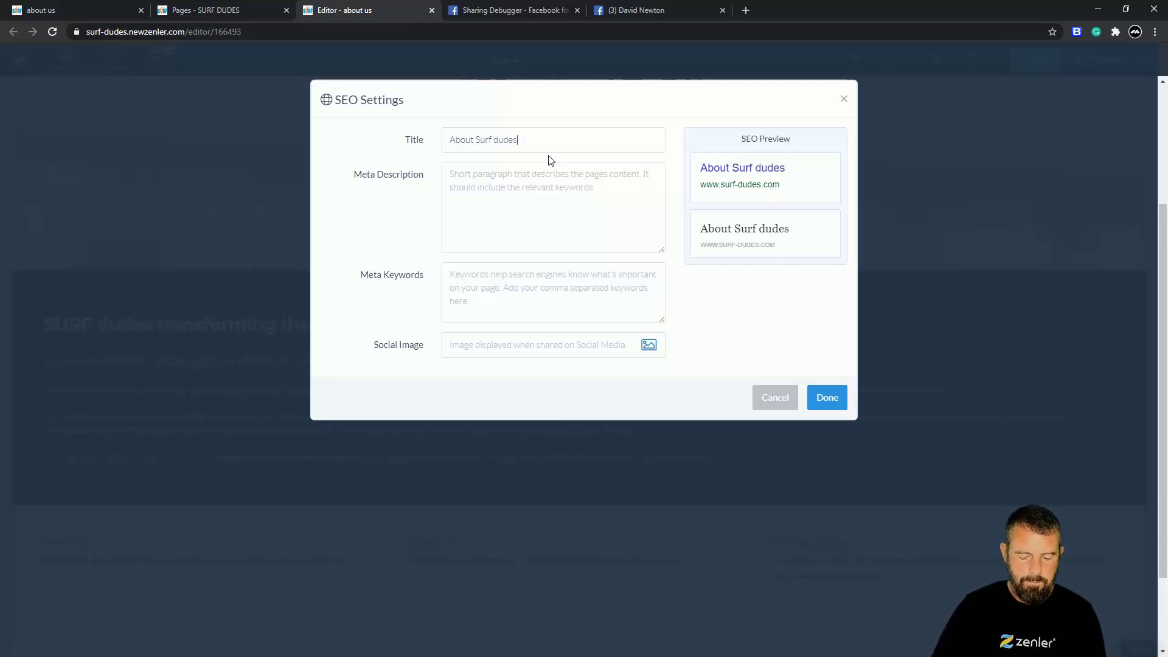
{"action": "type", "text": " - Older Surfers"}
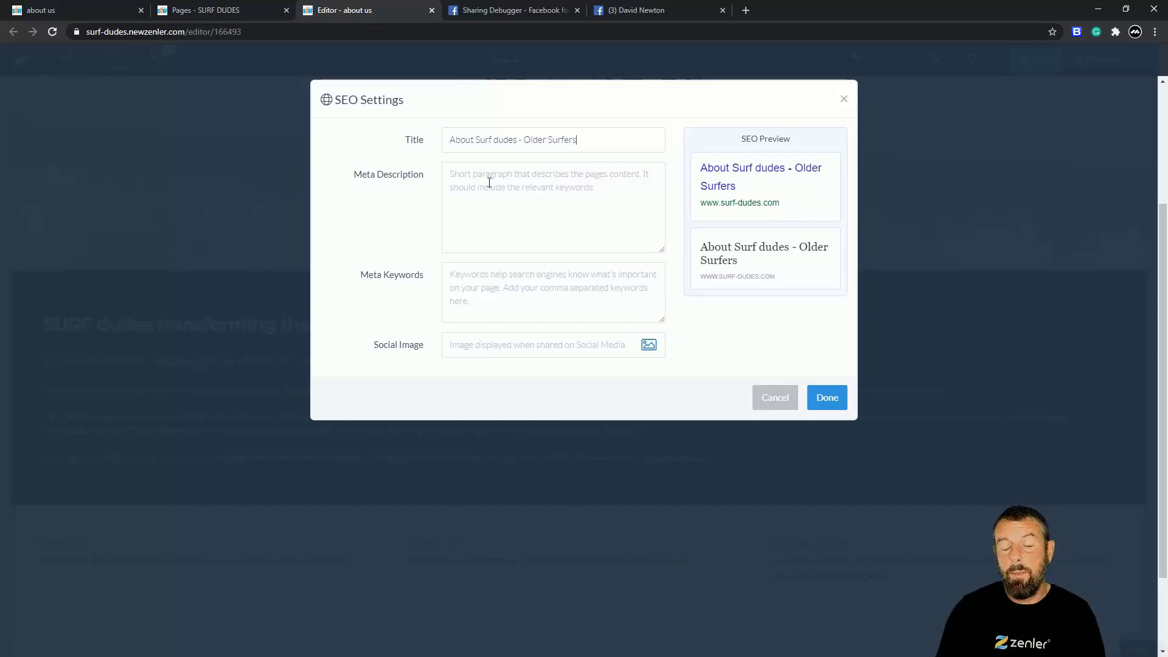
{"action": "left_click", "coordinate": [466, 180]}
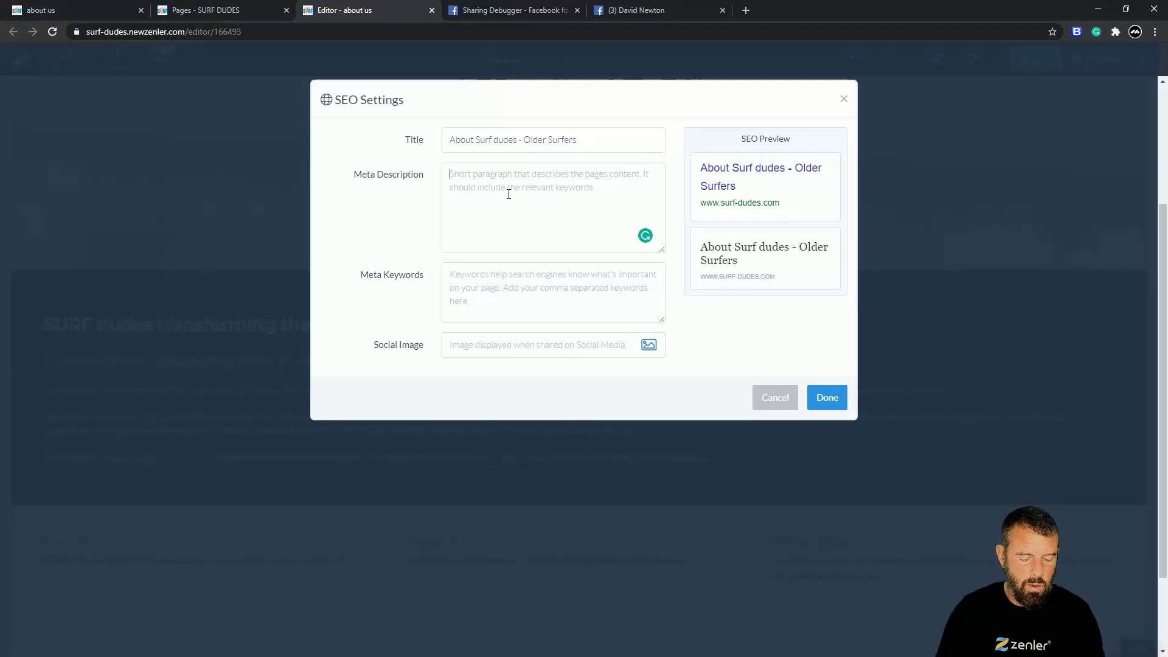
{"action": "key", "text": "ctrl+v"}
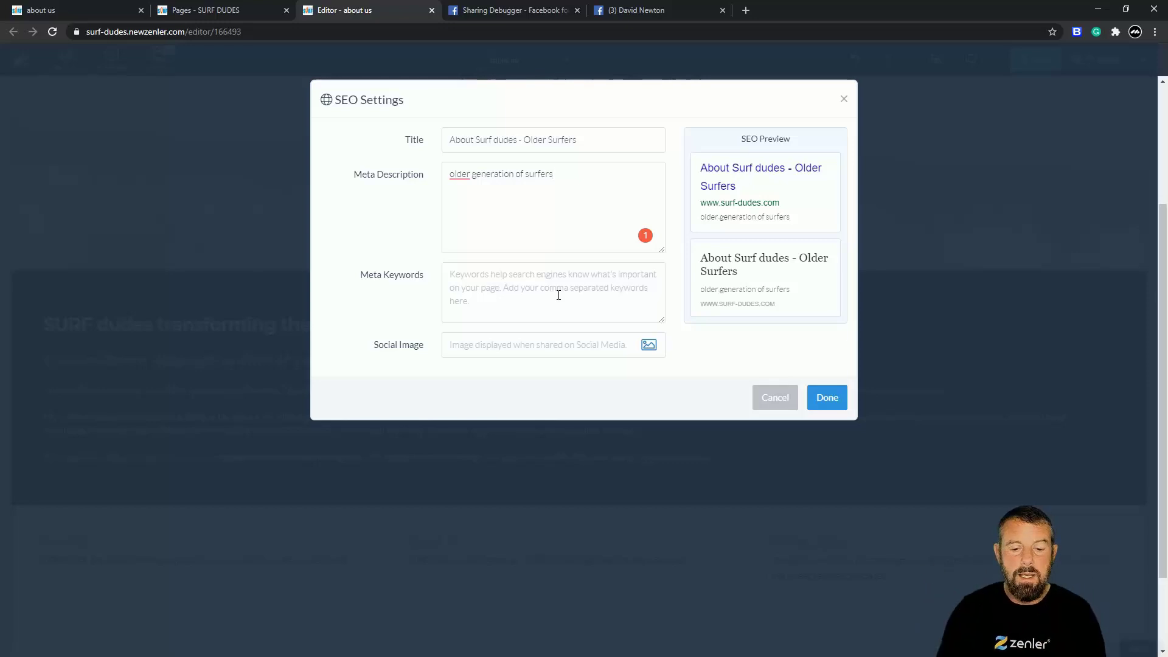
- Set the meta keywords to "older generation of surfers,older surfers,problems with age and surfing,surf courses"
{"action": "left_click", "coordinate": [531, 276]}
{"action": "key", "text": "ctrl+v"}
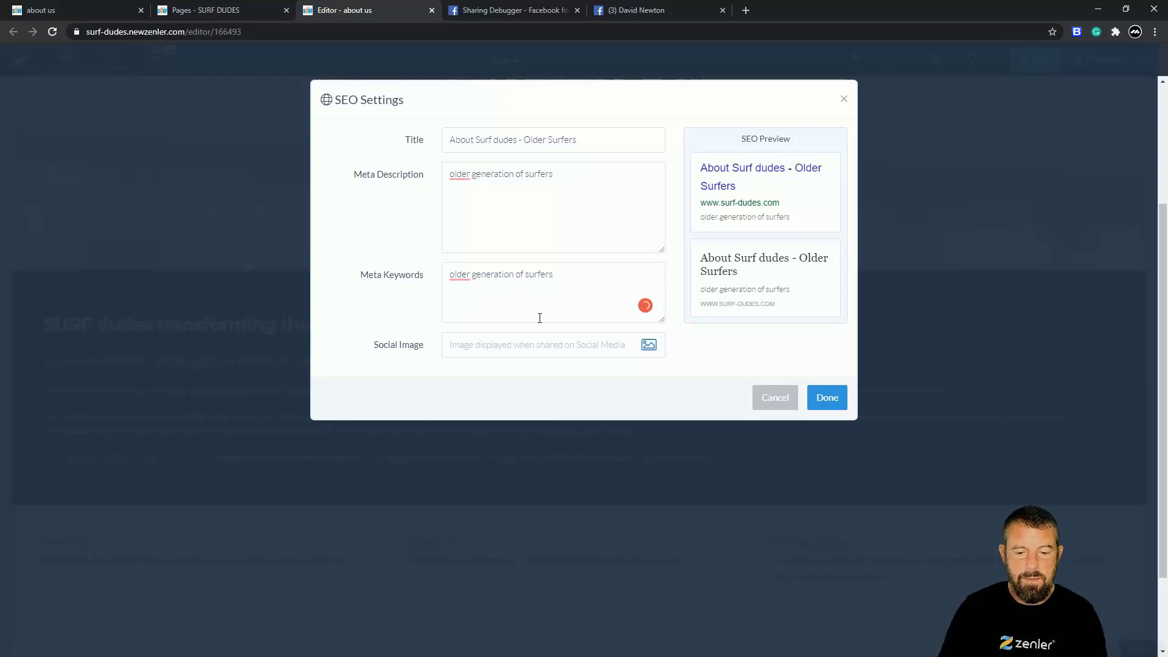
{"action": "type", "text": ","}
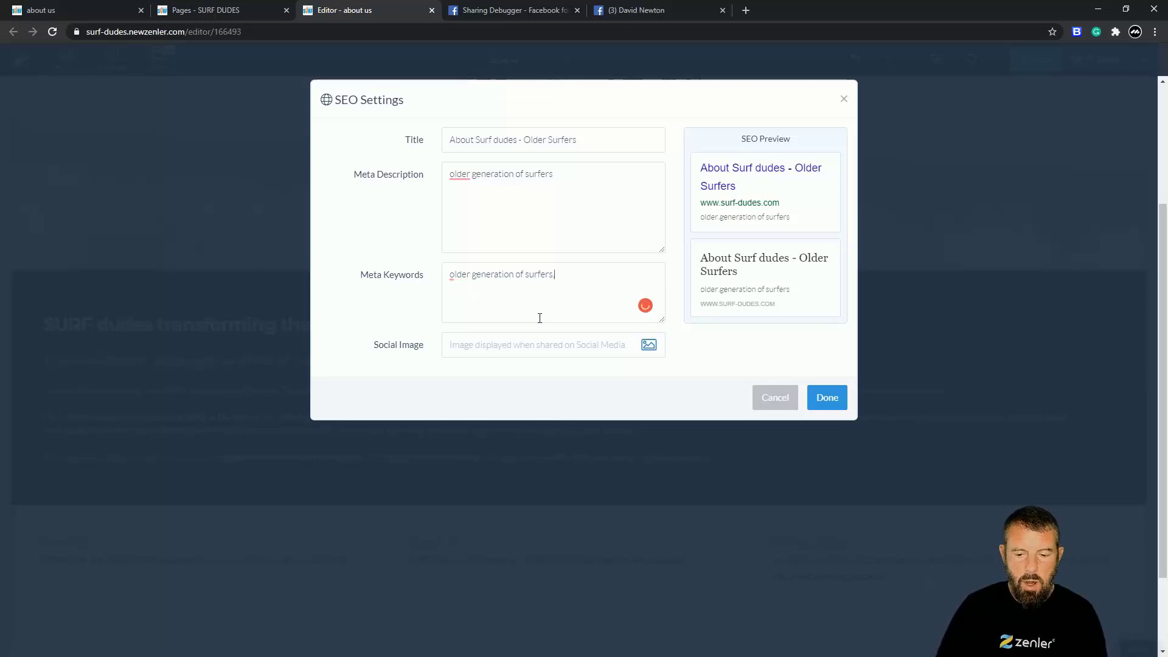
{"action": "type", "text": "older surf"}
{"action": "type", "text": "ers"}
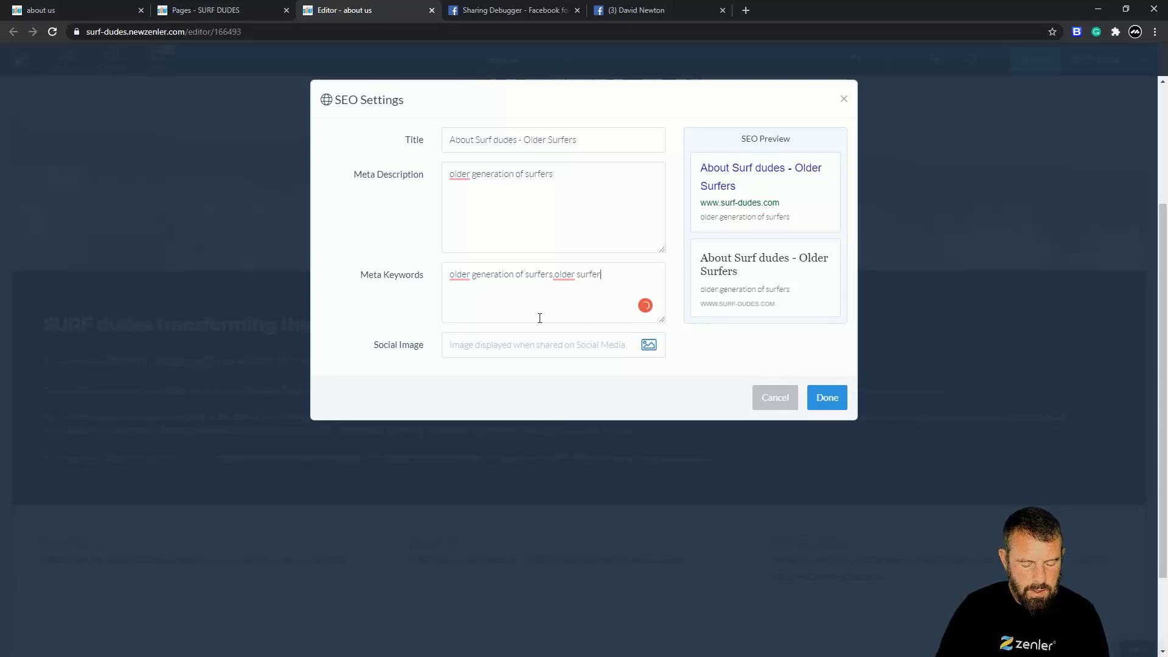
{"action": "type", "text": ",problems "}
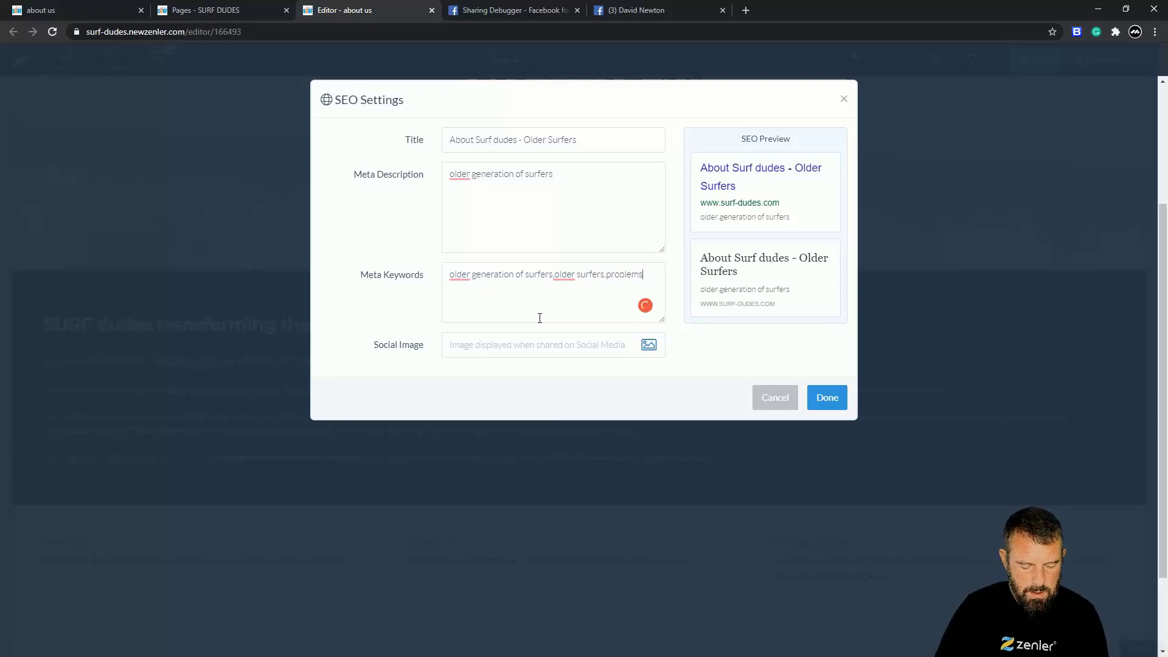
{"action": "type", "text": "with "}
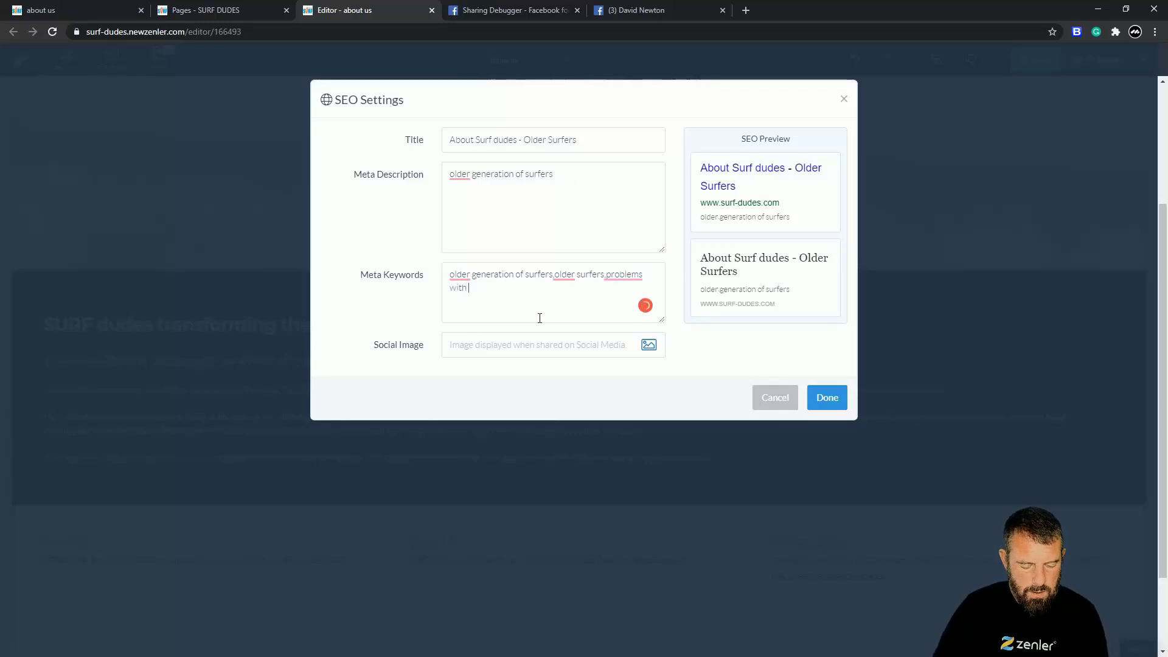
{"action": "type", "text": "age"}
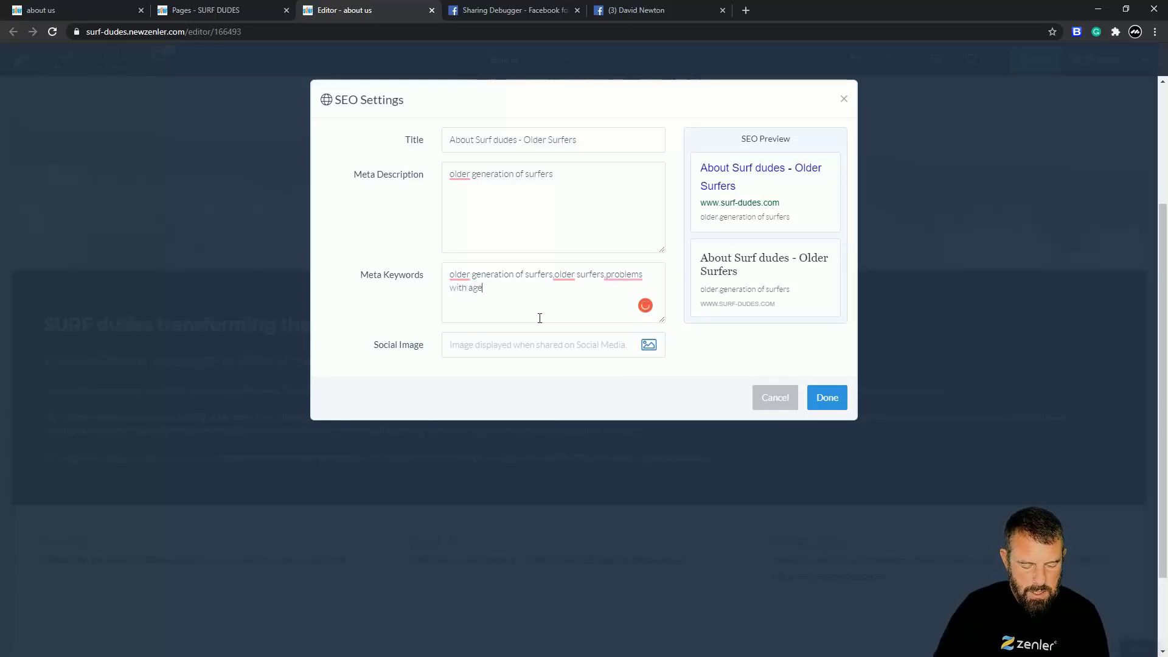
{"action": "type", "text": " and surfing,"}
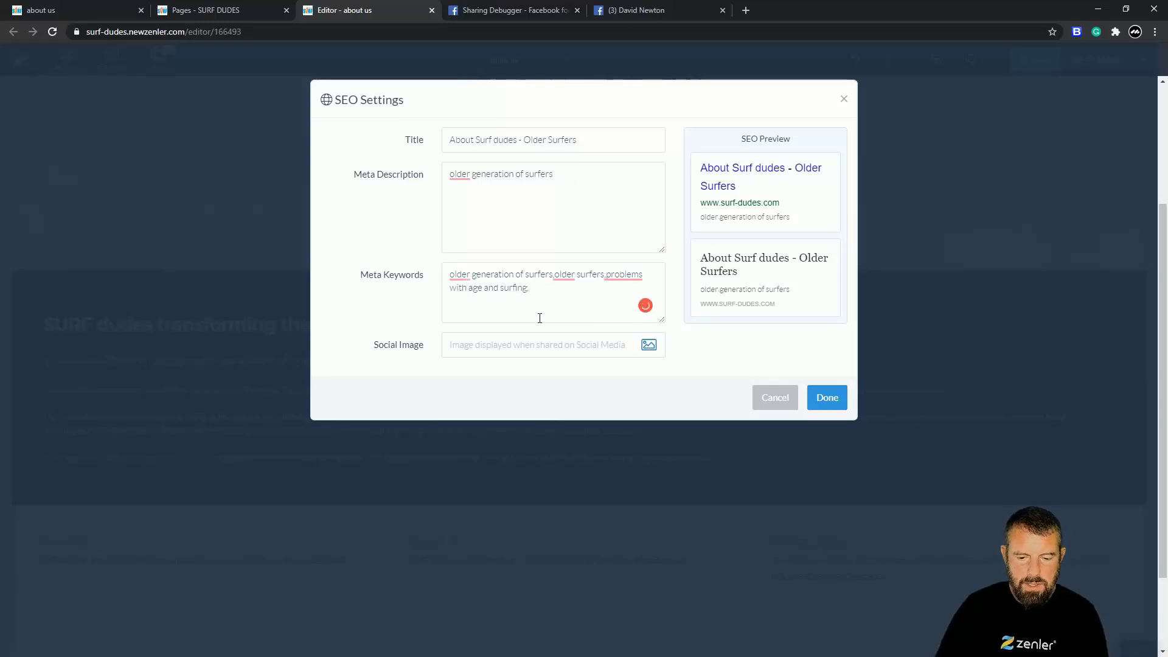
{"action": "type", "text": "surf"}
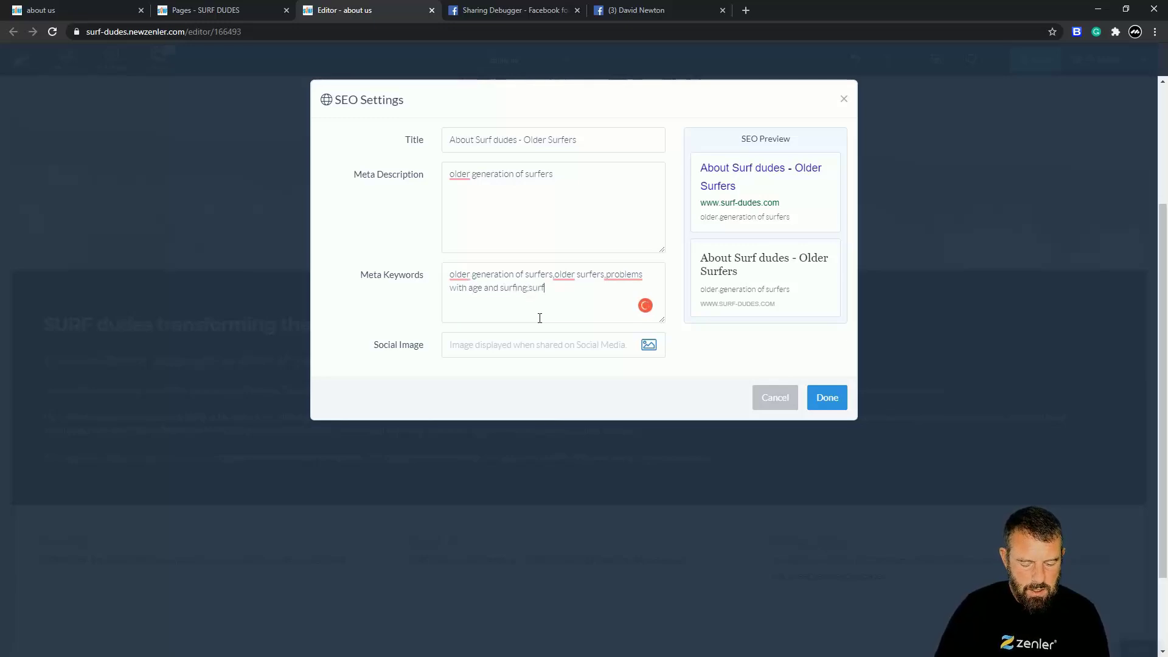
{"action": "type", "text": " courses"}
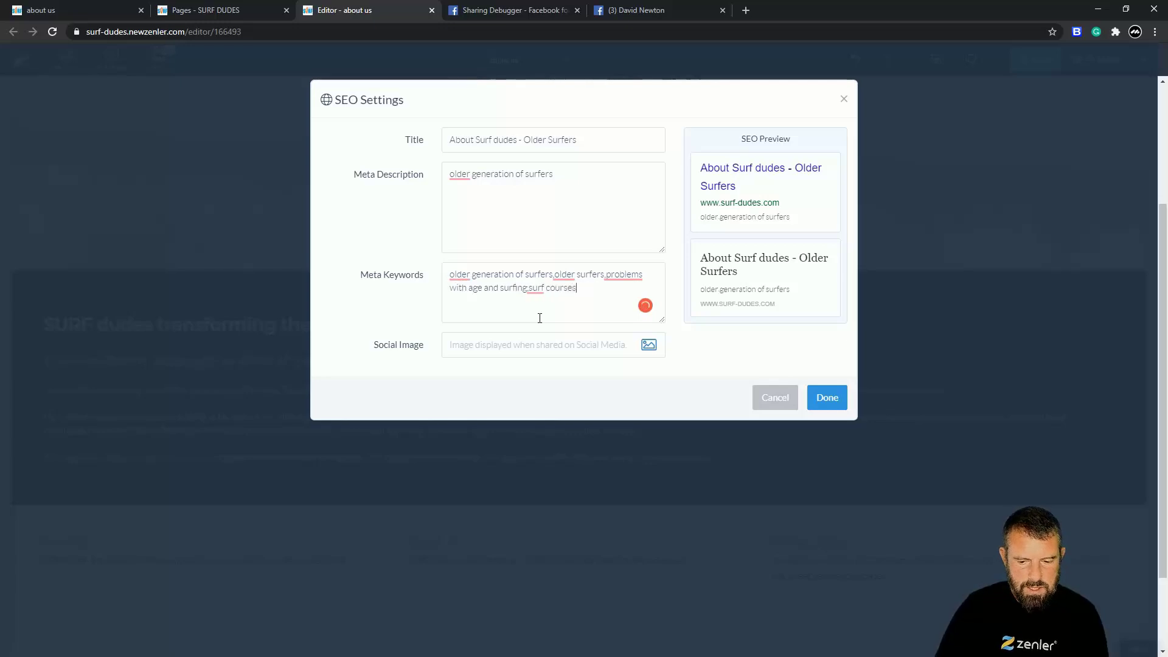
{"action": "type", "text": ","}
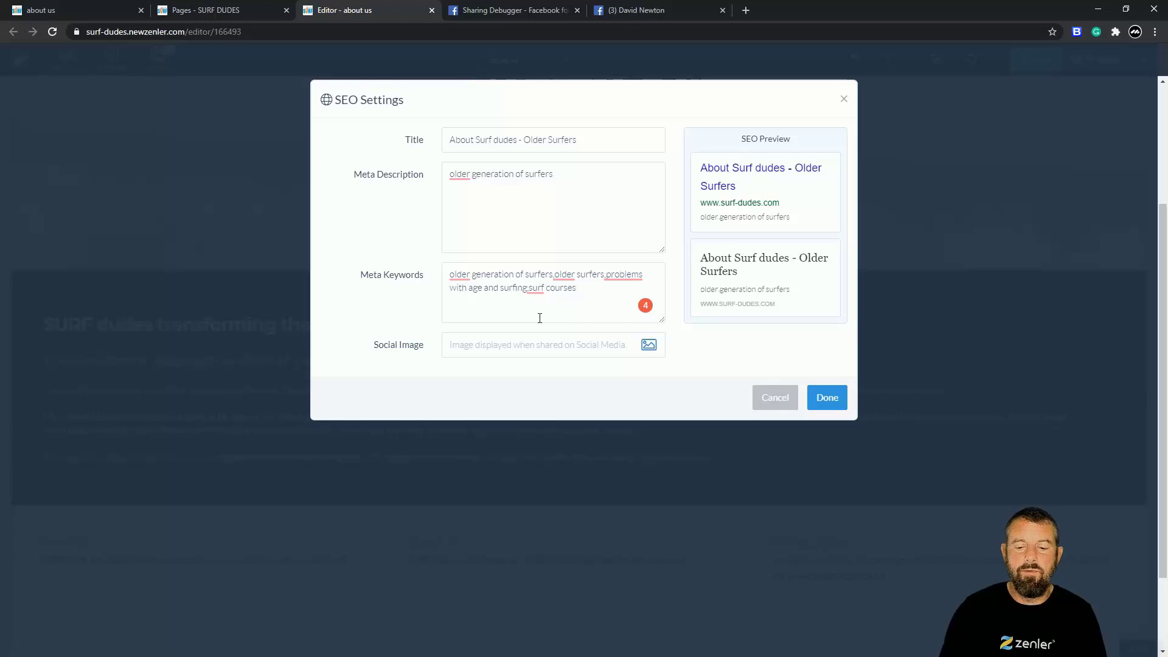
- Expand the meta description to read "Surf dudes helping an older generation of surfers overcome there fears associated with age"
{"action": "mouse_move", "coordinate": [645, 307]}
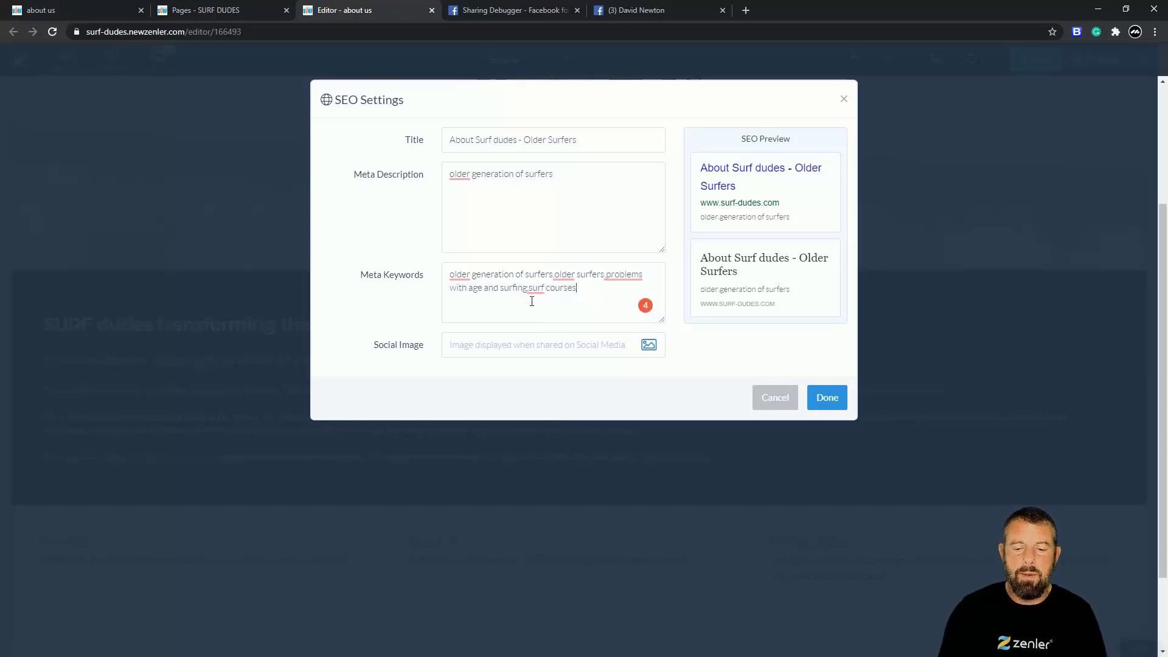
{"action": "mouse_move", "coordinate": [457, 275]}
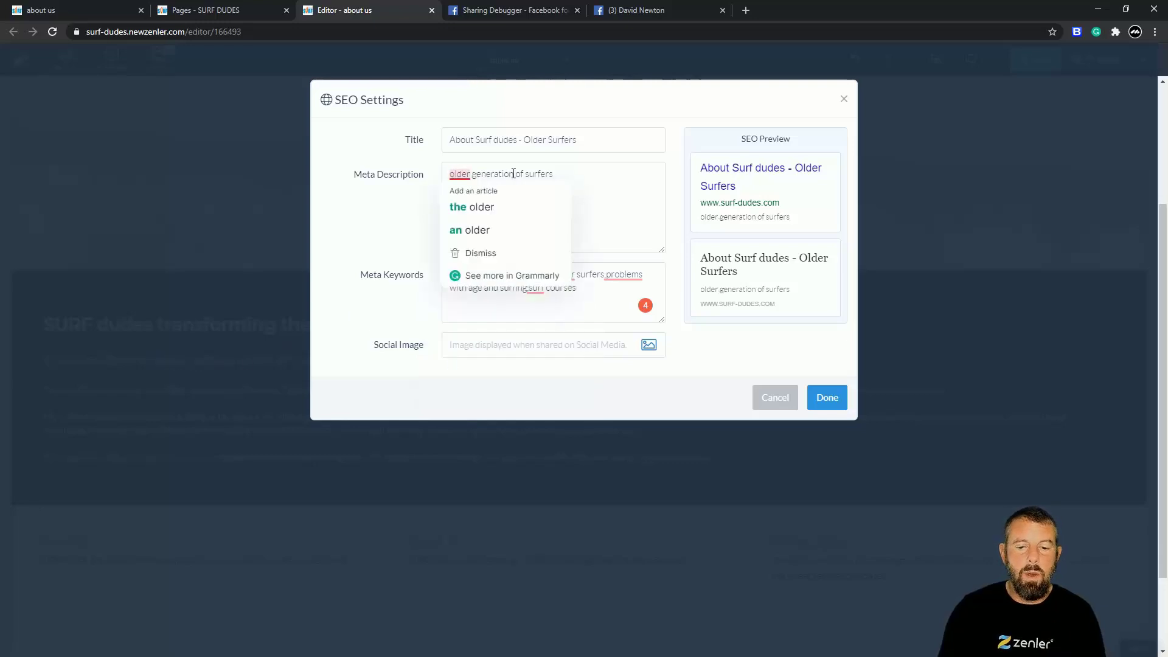
{"action": "left_click", "coordinate": [581, 179]}
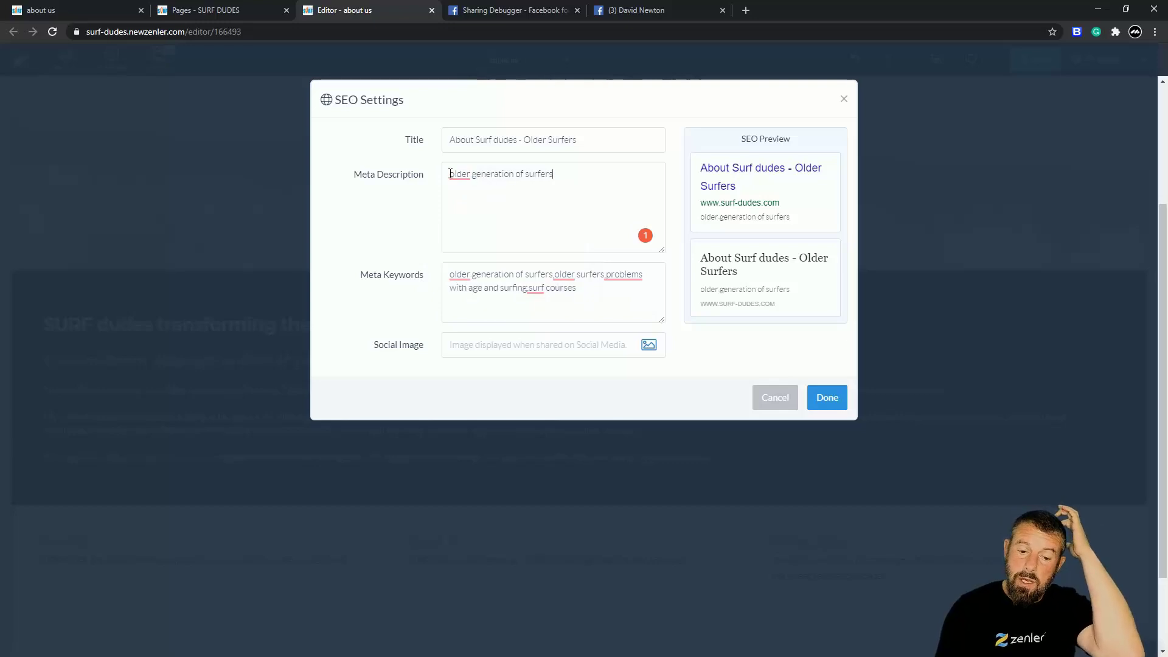
{"action": "key", "text": "Home"}
{"action": "type", "text": "Surf d"}
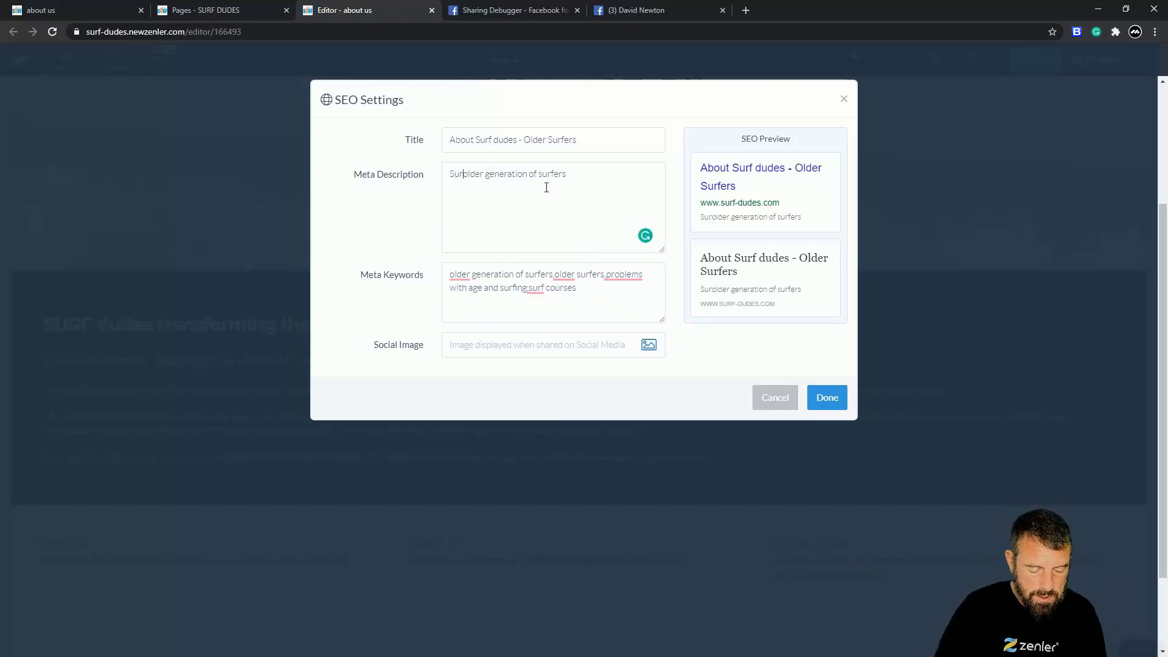
{"action": "type", "text": "udes he"}
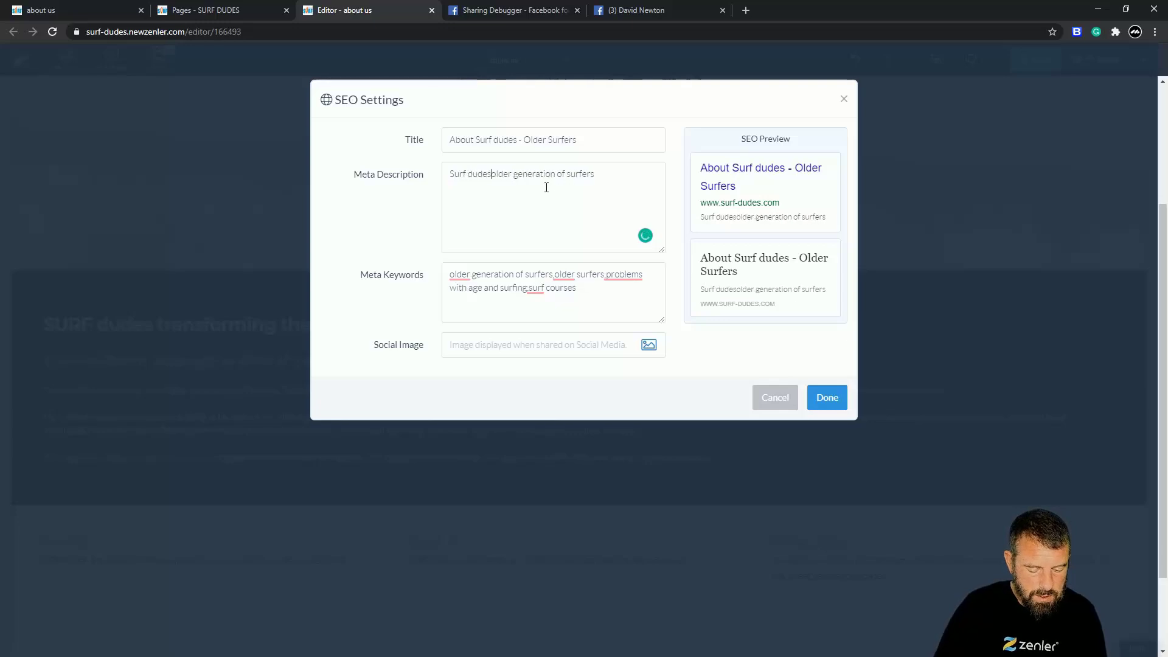
{"action": "type", "text": "lping "}
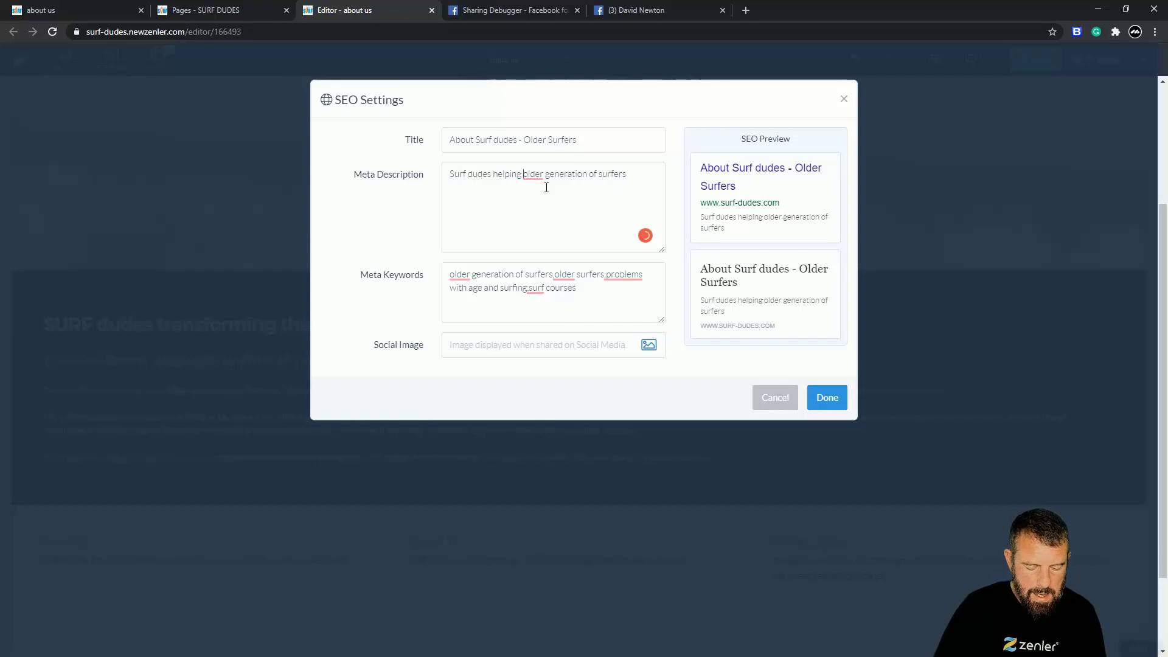
{"action": "type", "text": "an older"}
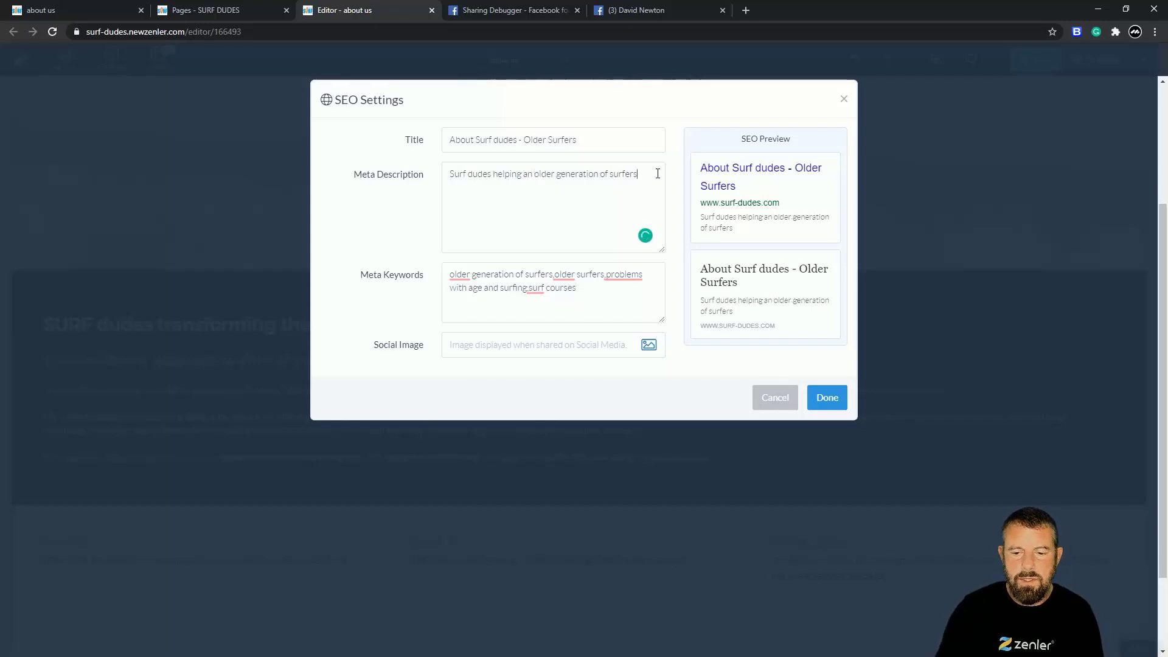
{"action": "type", "text": " generation of surfers overcome"}
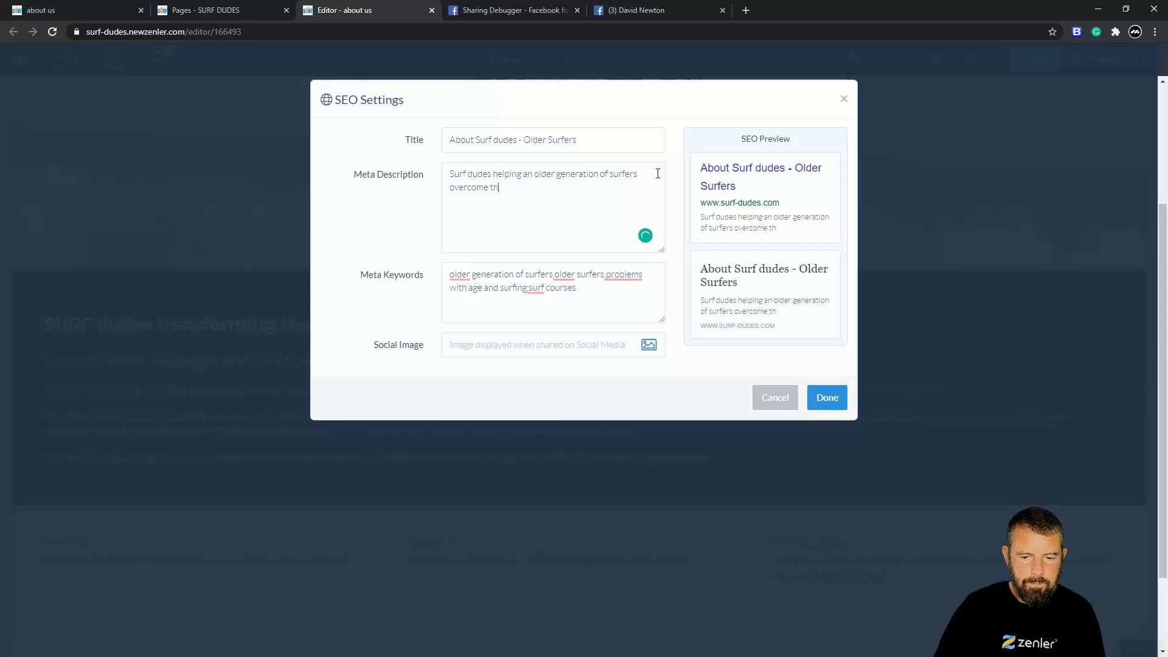
{"action": "type", "text": " there fears a"}
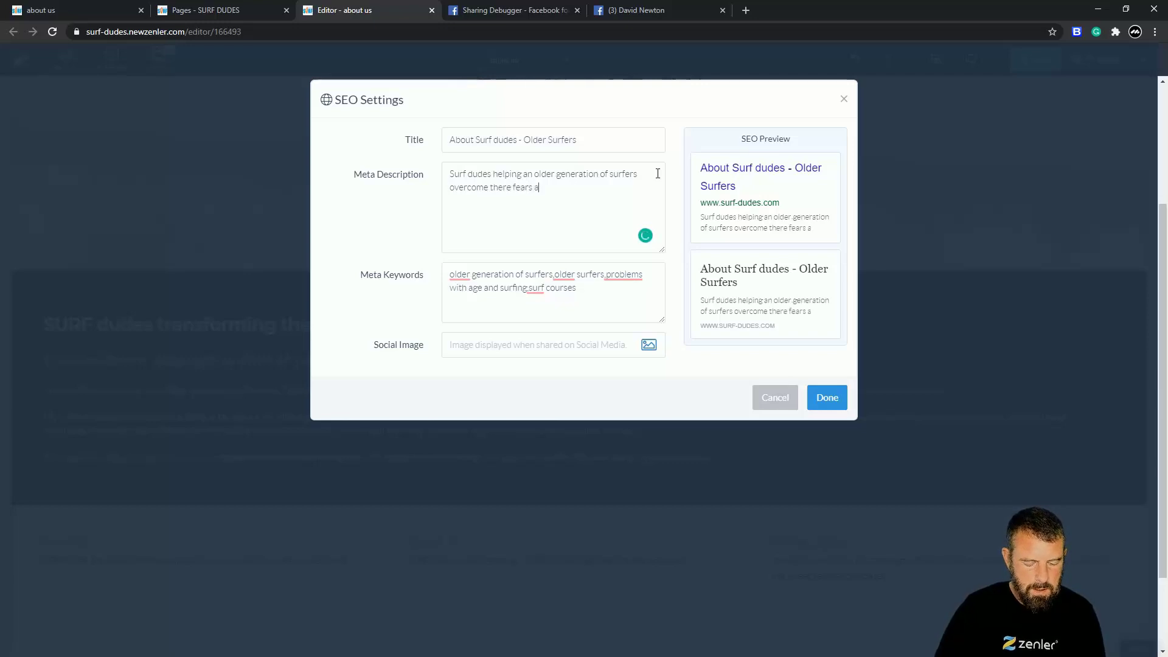
{"action": "type", "text": "ssociated with age"}
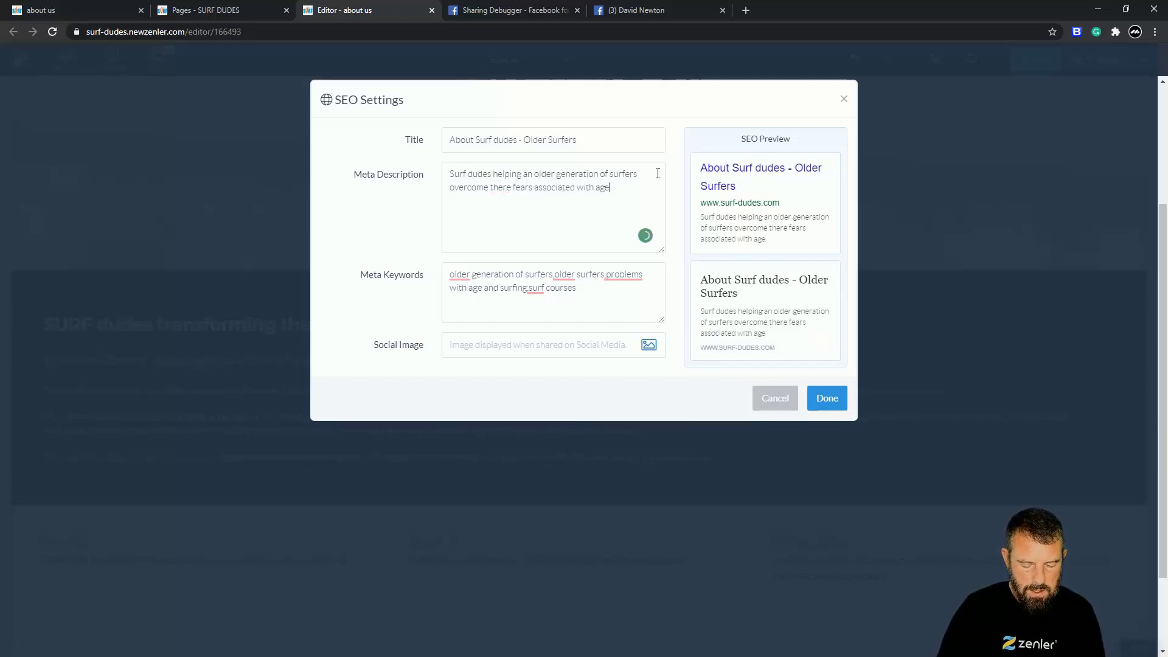
- Add a second sentence to the meta description: "Surf dudes is dedicated to an older generation of surfers."
{"action": "type", "text": ". Surf dud"}
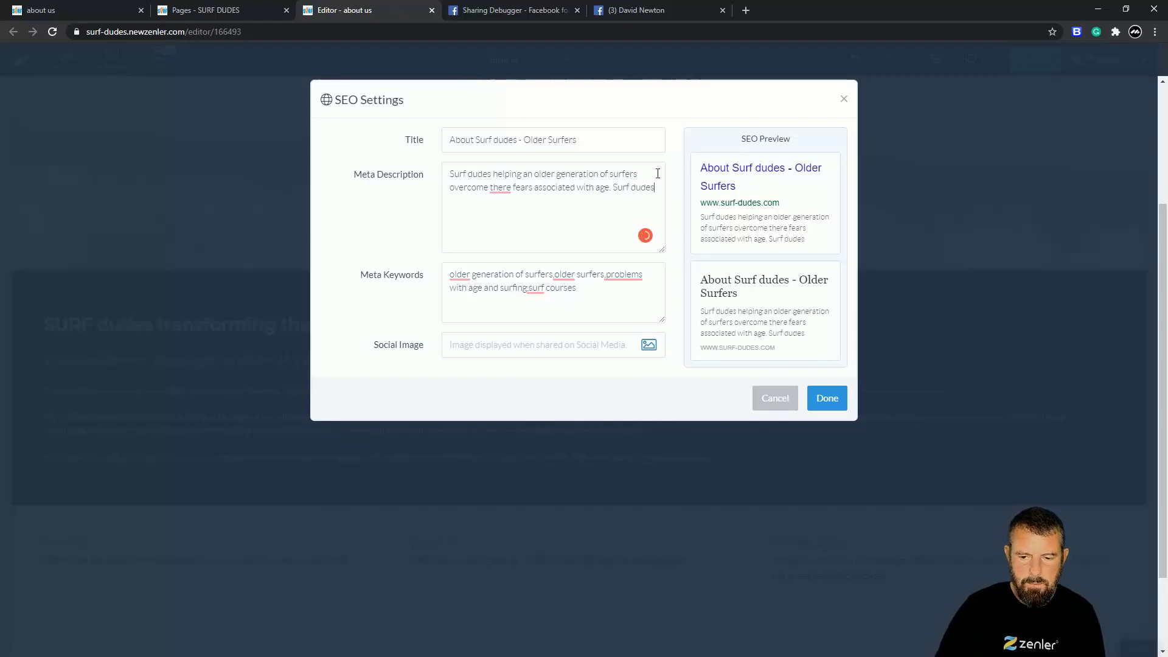
{"action": "type", "text": "es is dedicated"}
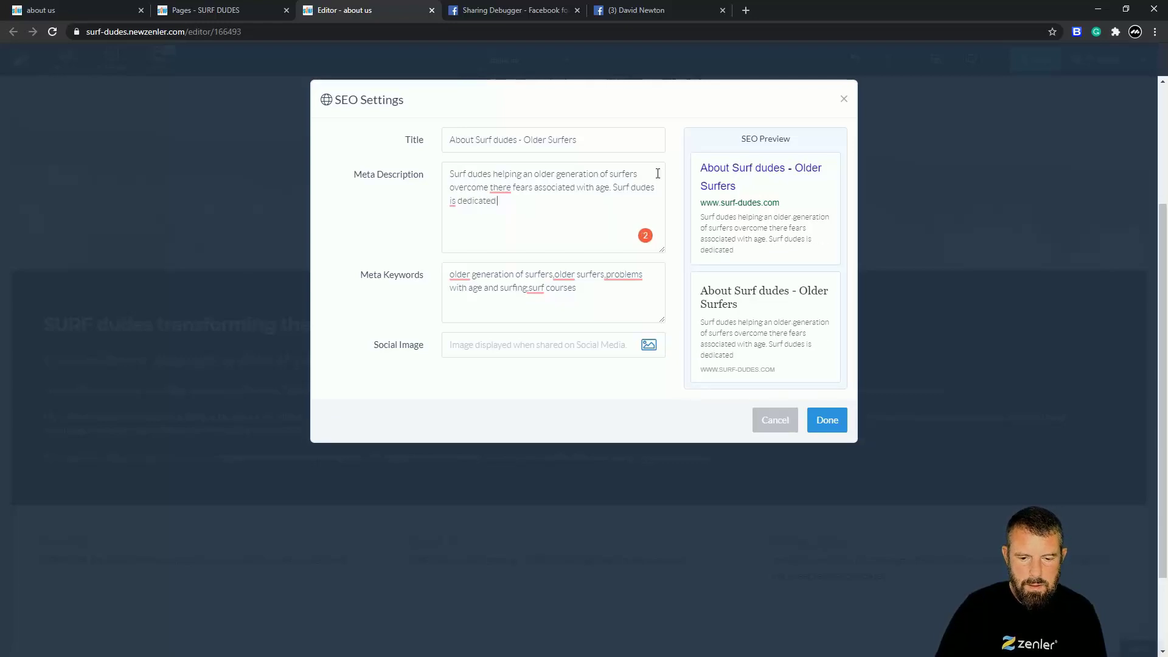
{"action": "type", "text": " to"}
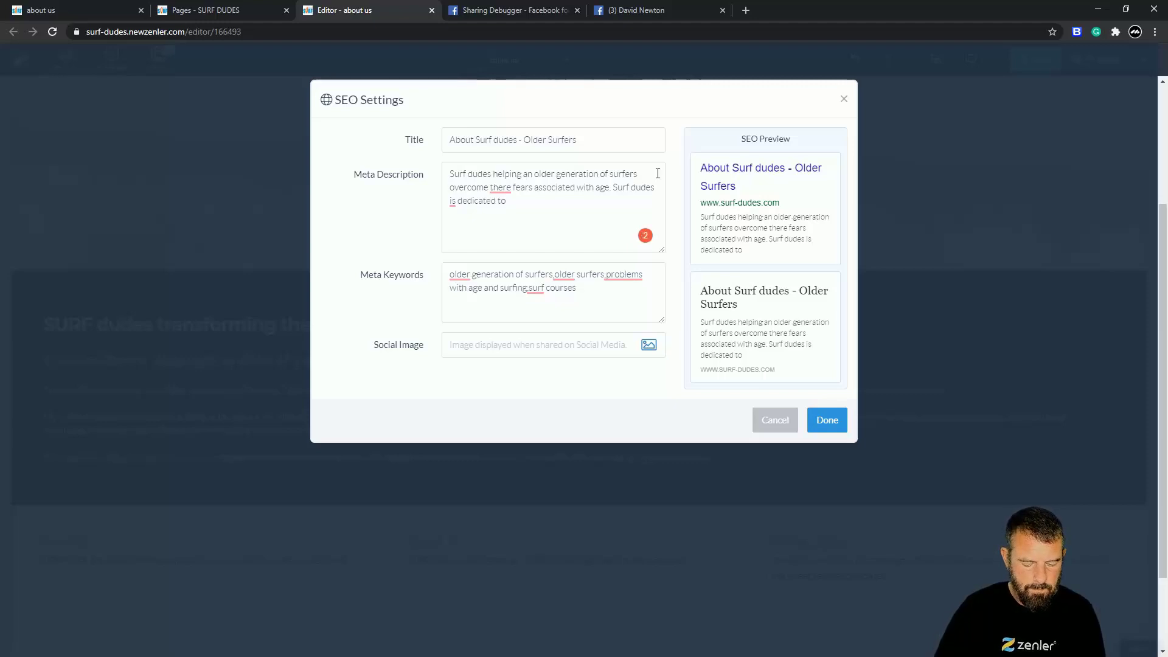
{"action": "type", "text": "n older generation of"}
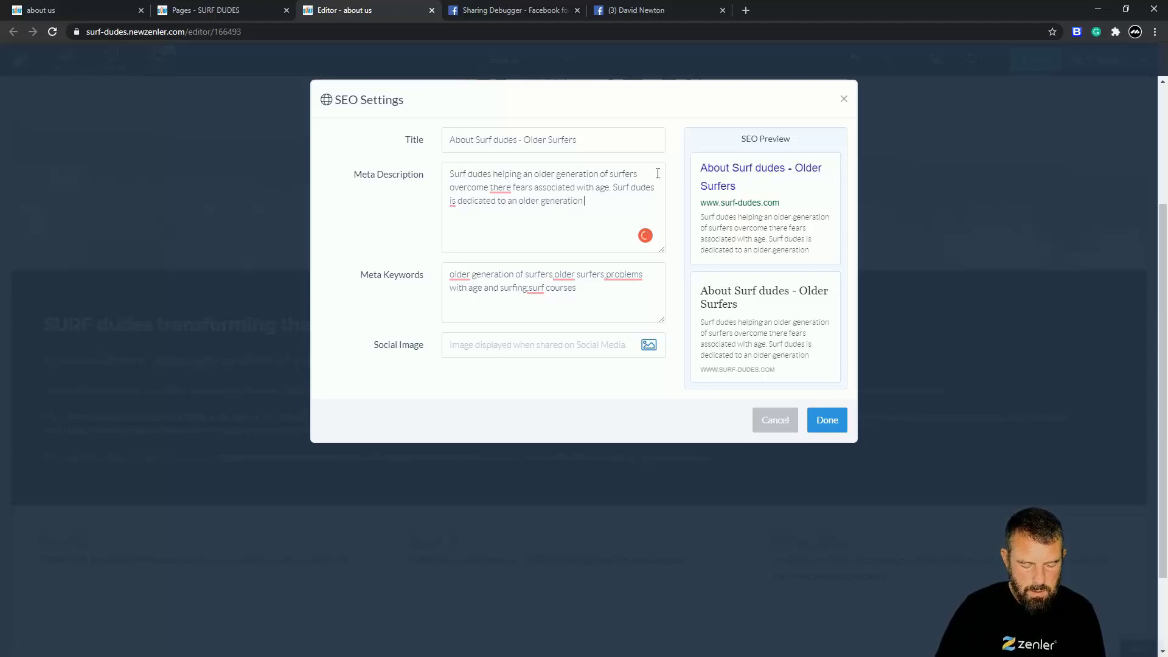
{"action": "type", "text": " surfers."}
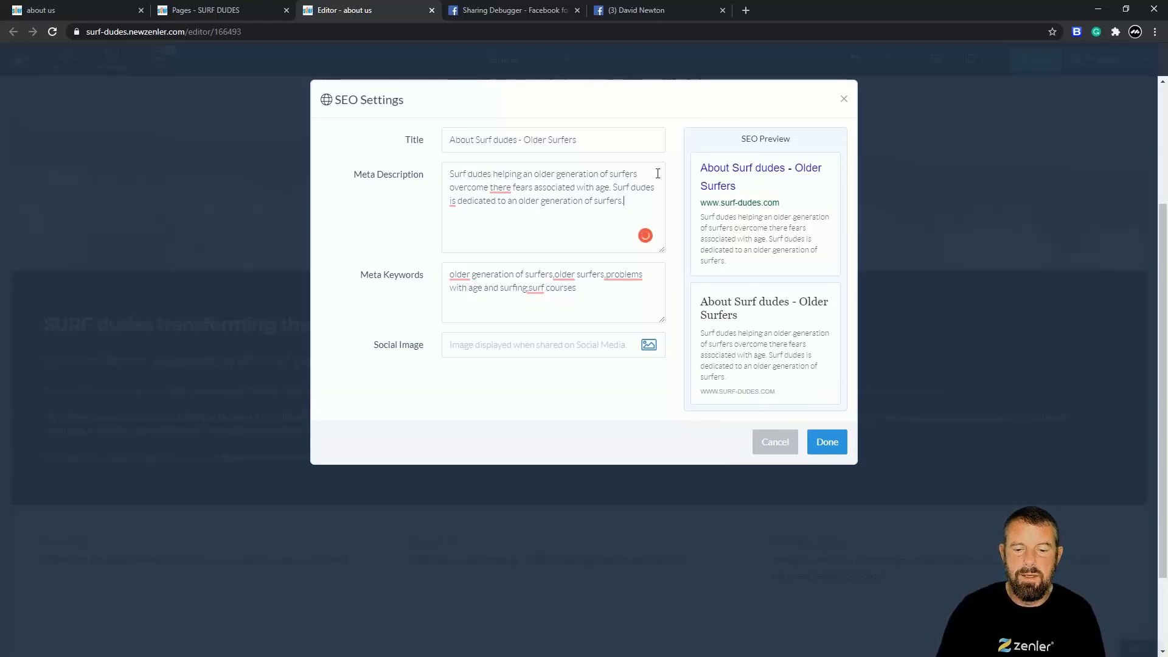
- Accept the grammar suggestions in the meta description, replacing "there" with "their" and "is" with "are"
{"action": "left_click", "coordinate": [500, 187]}
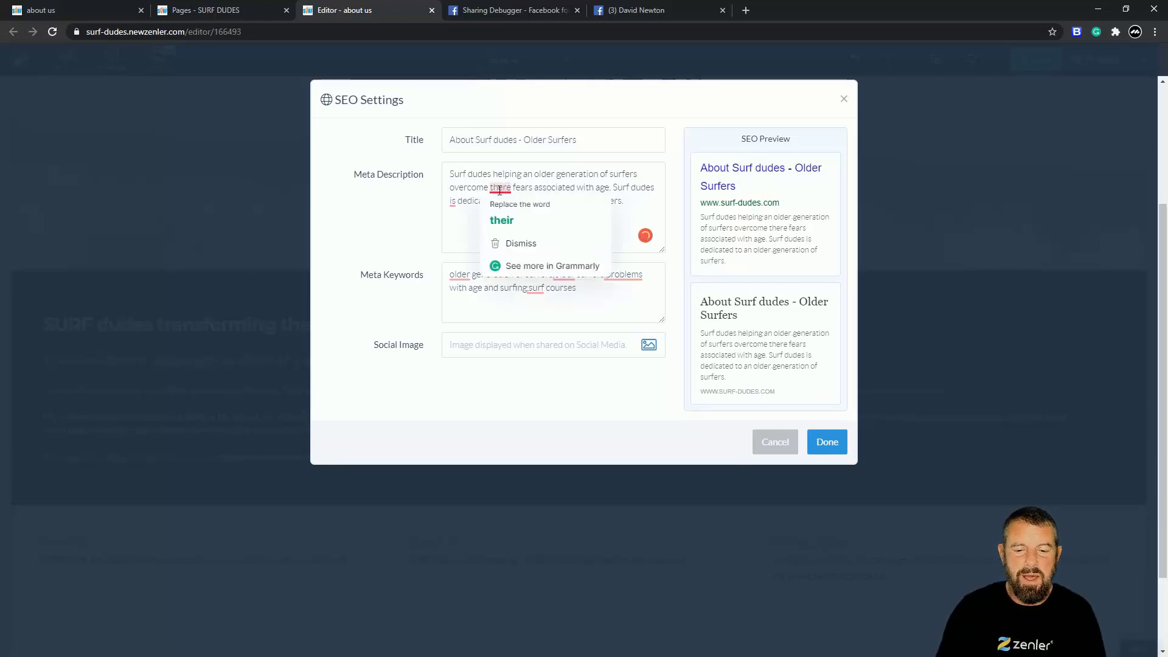
{"action": "left_click", "coordinate": [496, 223]}
{"action": "left_click", "coordinate": [453, 201]}
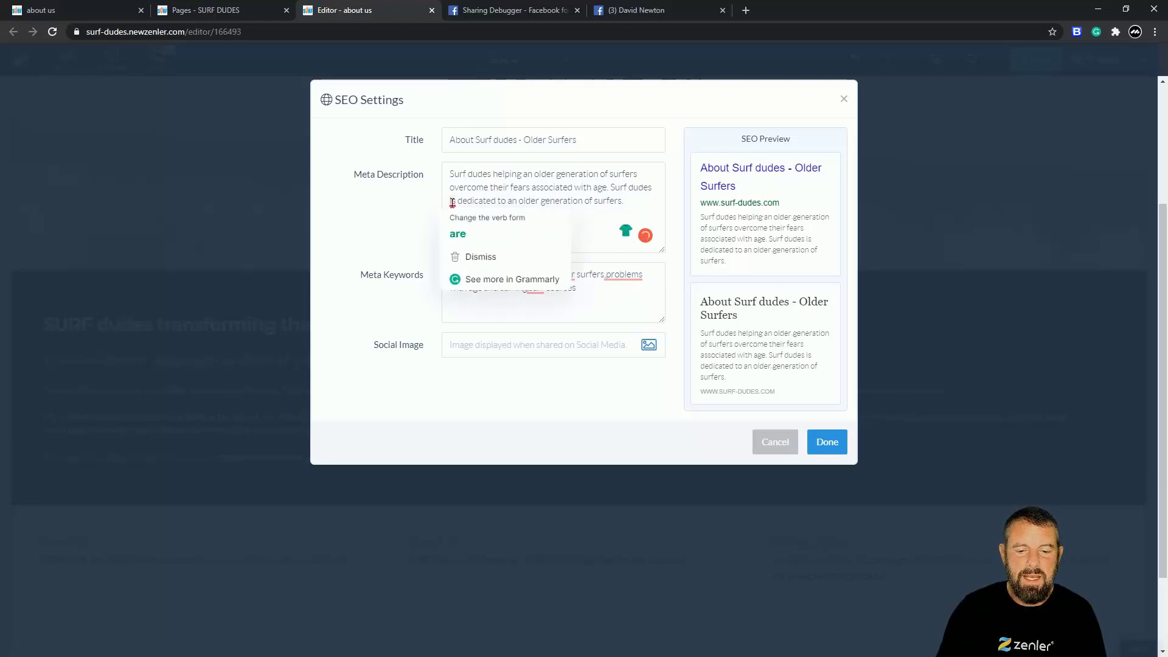
{"action": "left_click", "coordinate": [462, 233]}
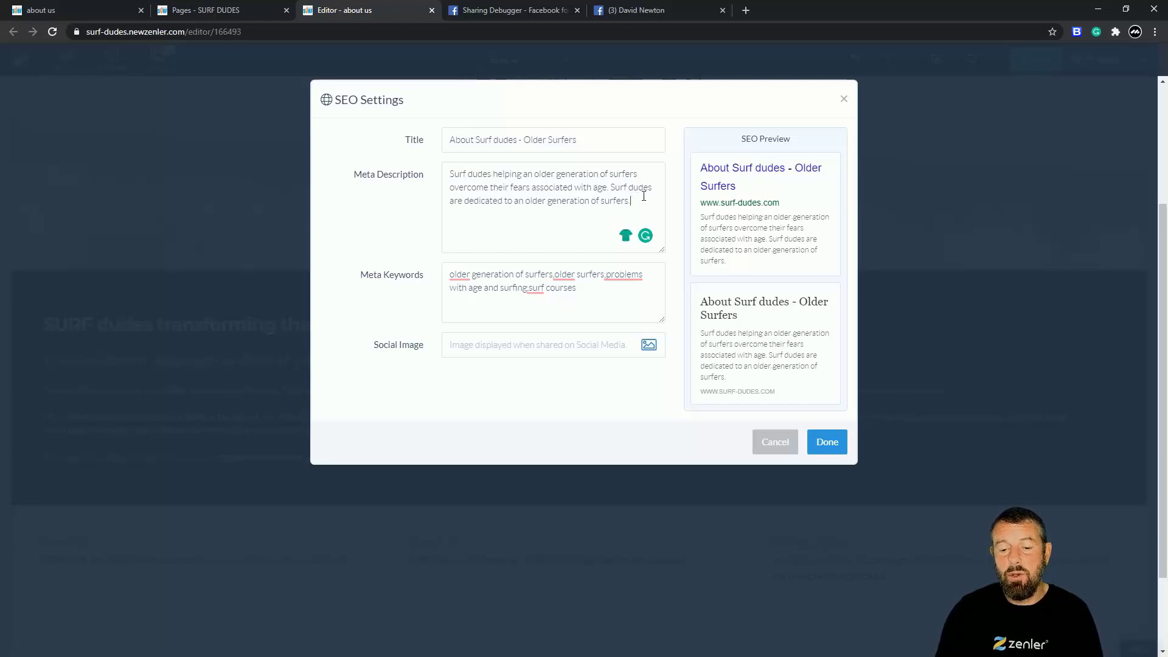
- Copy the whole meta description, clear the field and paste the same text back in
{"action": "left_click_drag", "start_coordinate": [639, 199], "coordinate": [450, 174]}
{"action": "key", "text": "ctrl+c"}
{"action": "key", "text": "BackSpace"}
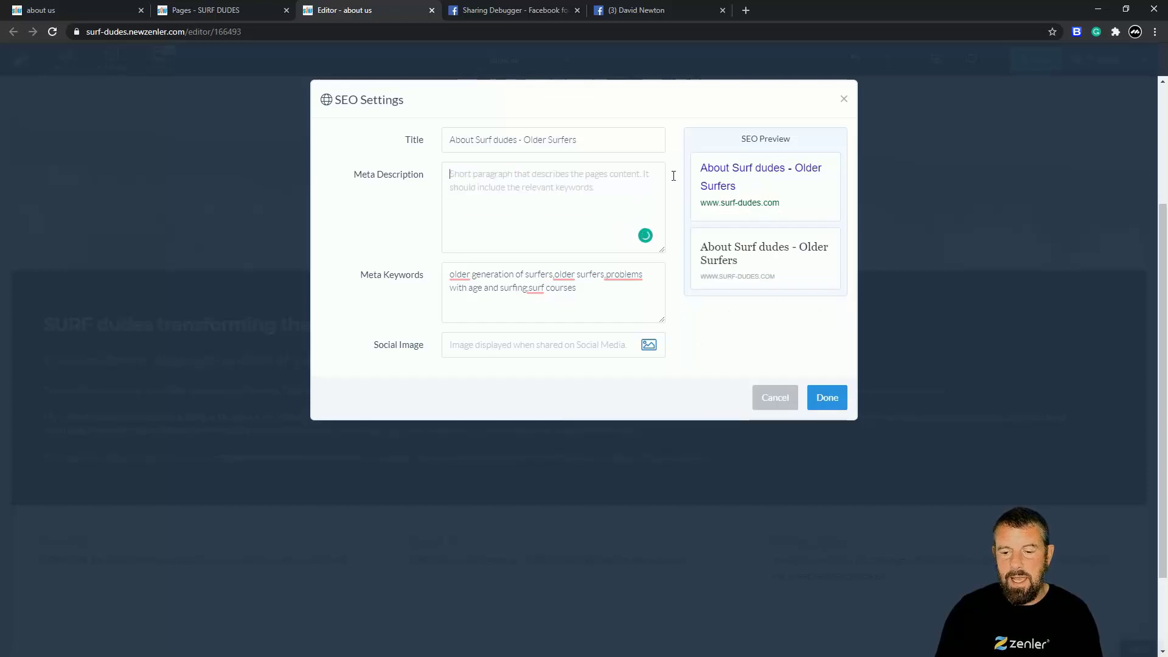
{"action": "key", "text": "ctrl+v"}
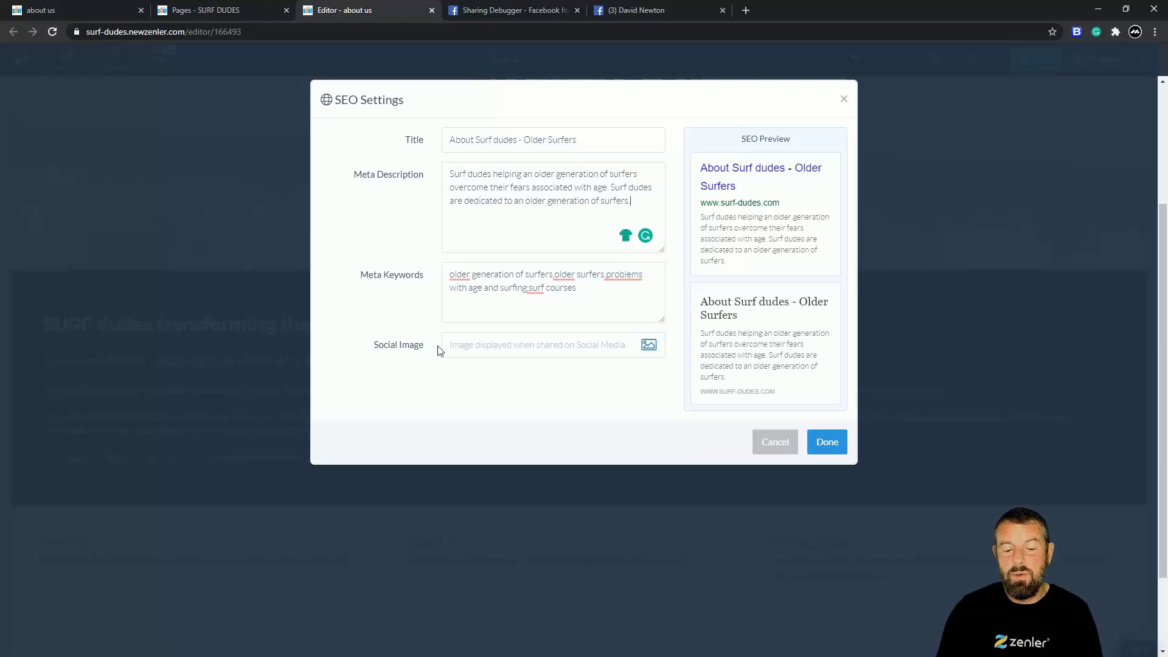
- Choose the wave surfer photo from the image library as the social image, and save the SEO settings and the page
{"action": "left_click", "coordinate": [648, 345]}
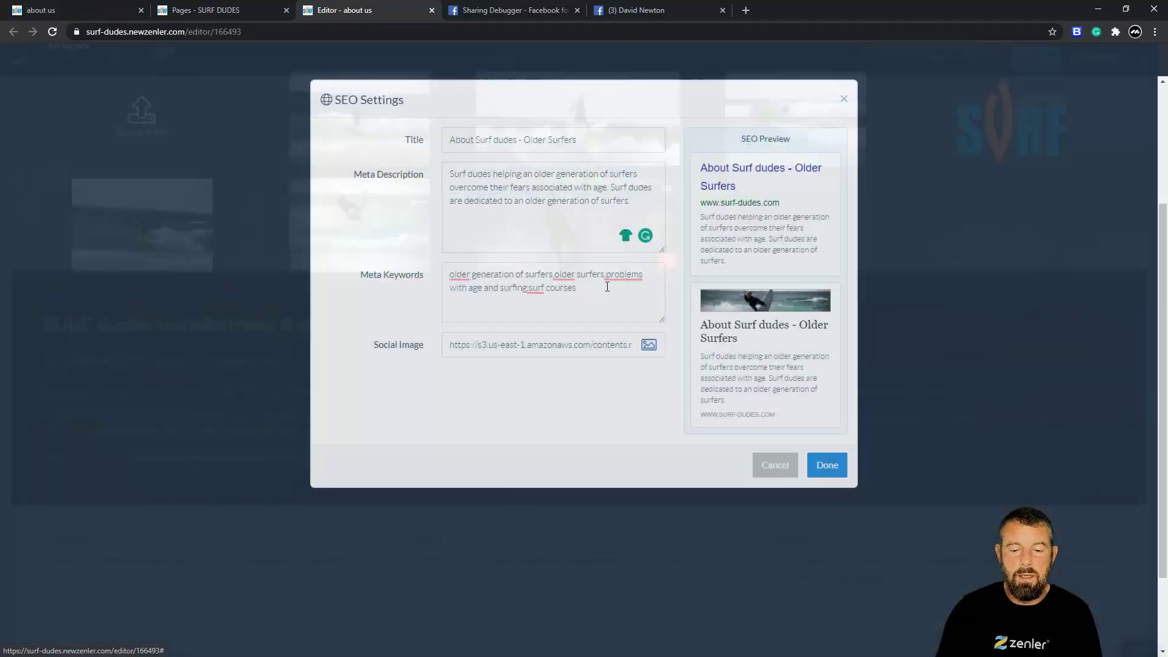
{"action": "left_click", "coordinate": [553, 301]}
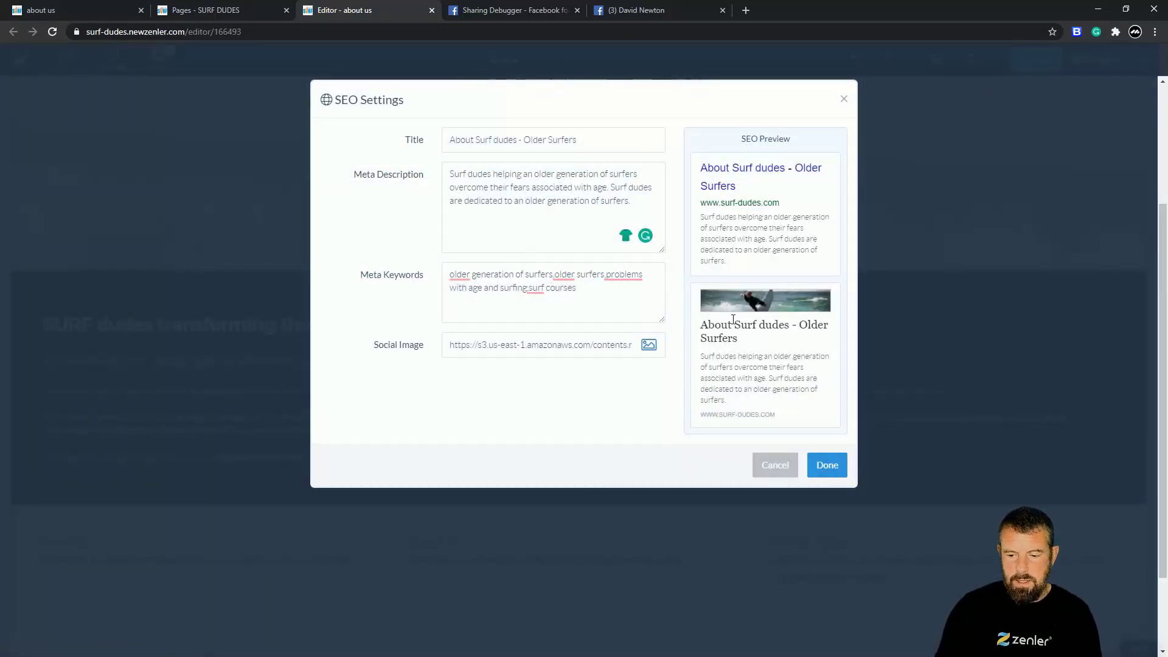
{"action": "left_click", "coordinate": [831, 468]}
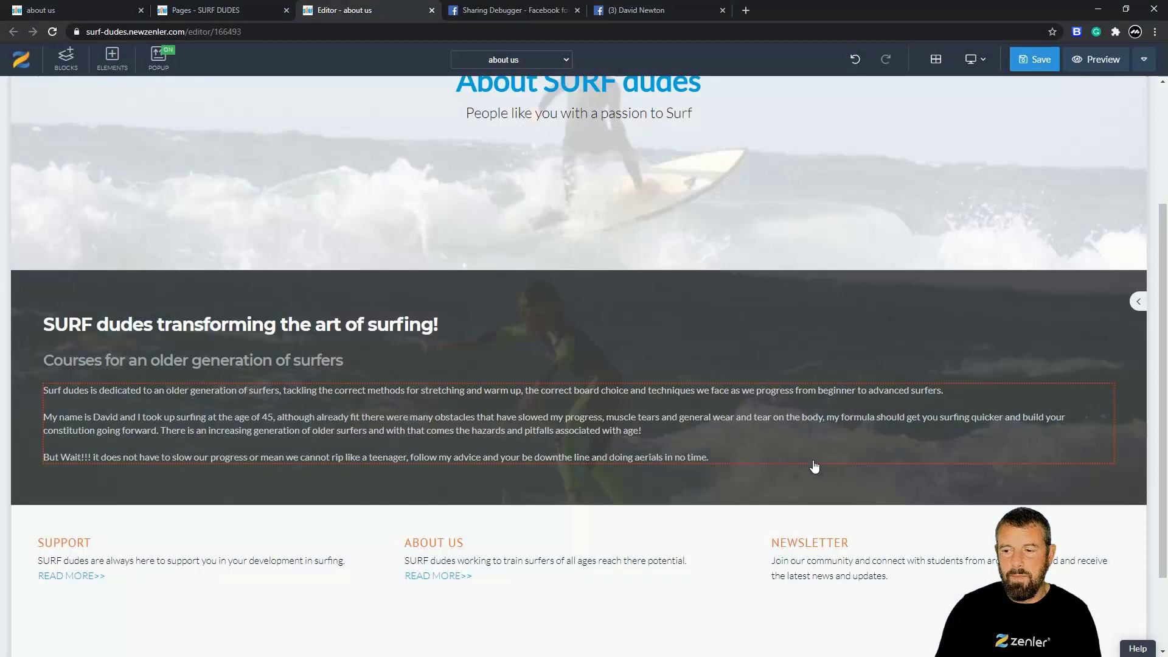
{"action": "left_click", "coordinate": [1033, 59]}
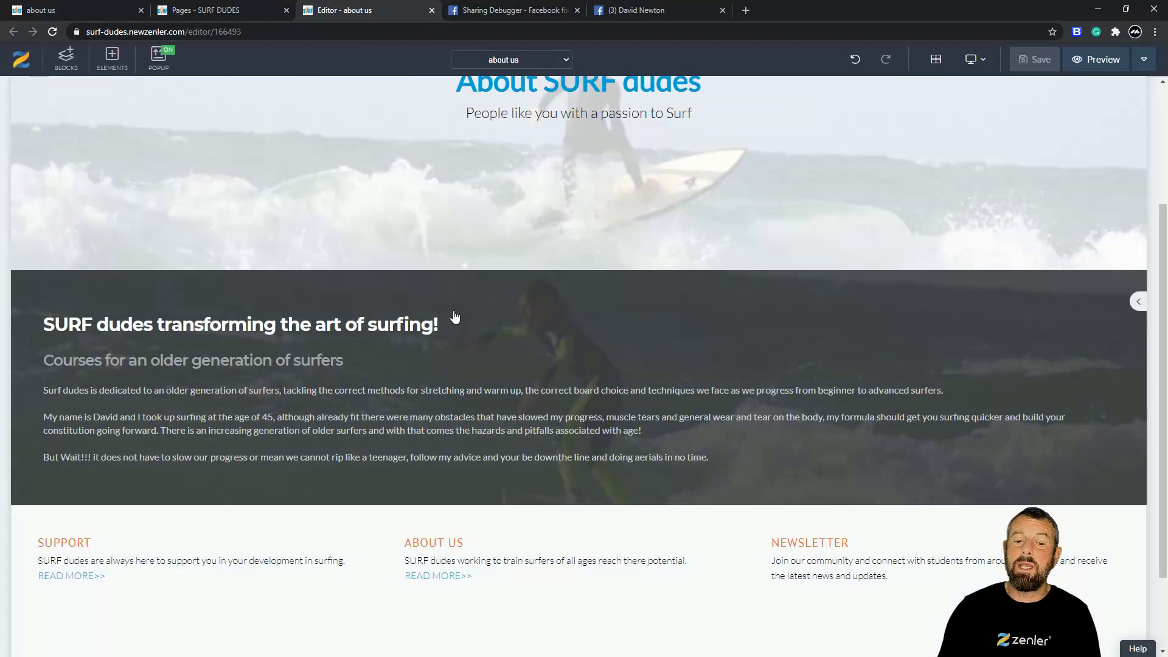
- Reopen the page's SEO settings to review the saved title, description, keywords and social image
{"action": "left_click", "coordinate": [1144, 59]}
{"action": "left_click", "coordinate": [1063, 112]}
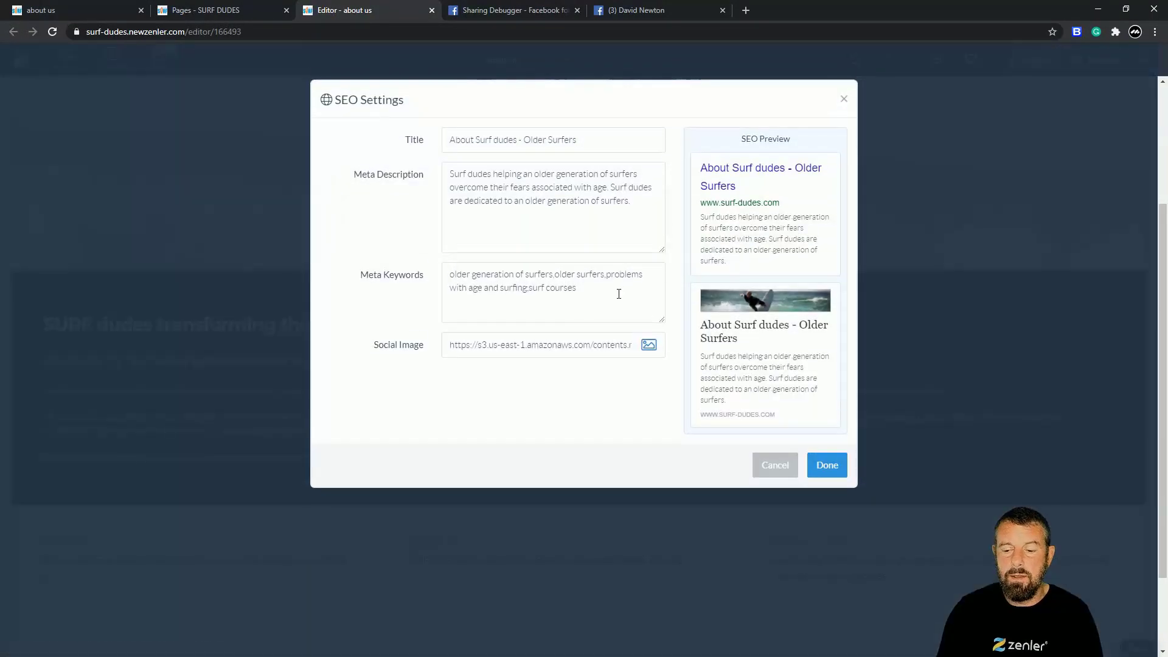
- Close and reopen the page's SEO settings to check the flagged meta keywords, leaving them without accepting any grammar suggestion
{"action": "left_click", "coordinate": [775, 465]}
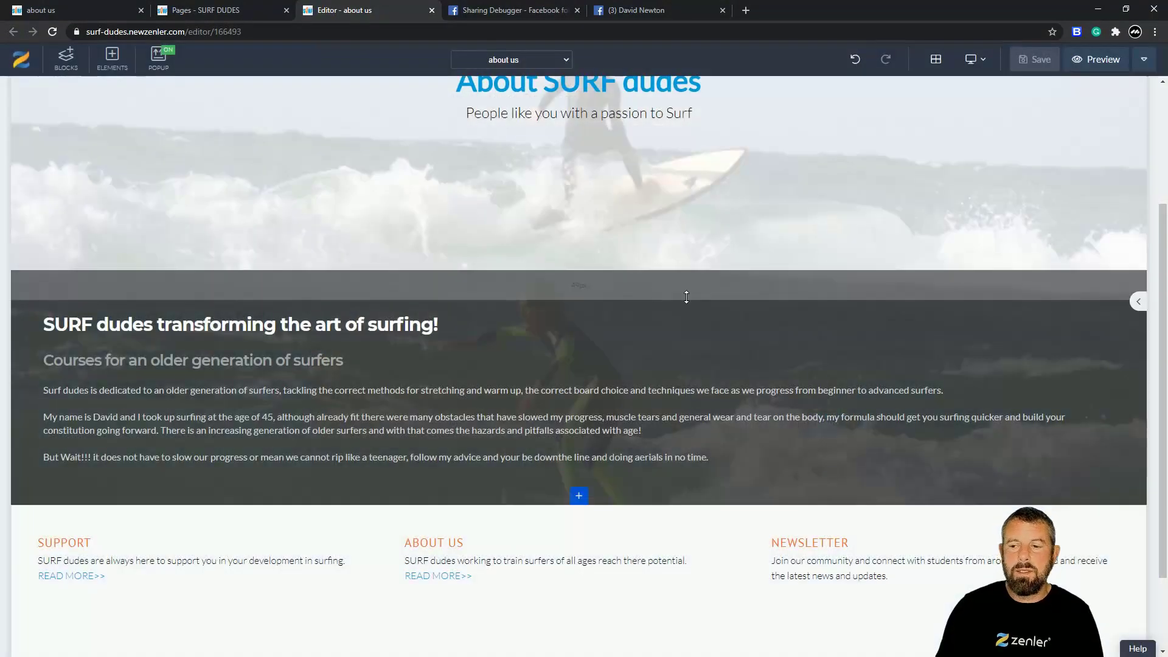
{"action": "left_click", "coordinate": [1143, 59]}
{"action": "left_click", "coordinate": [1091, 109]}
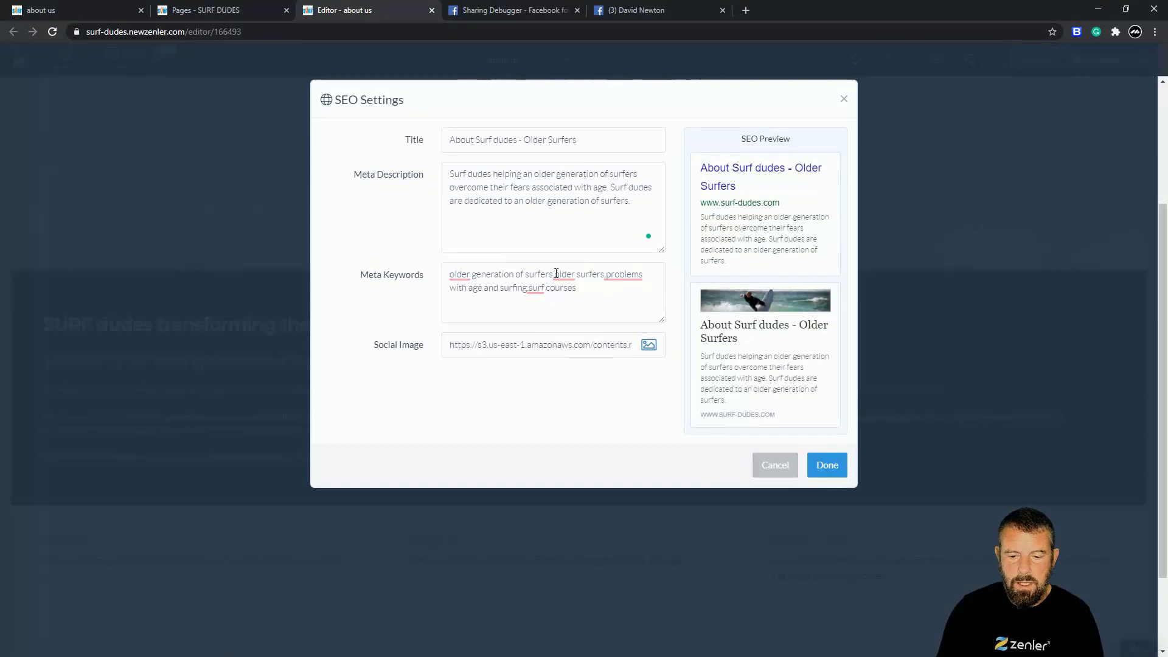
{"action": "mouse_move", "coordinate": [556, 274]}
{"action": "mouse_move", "coordinate": [470, 275]}
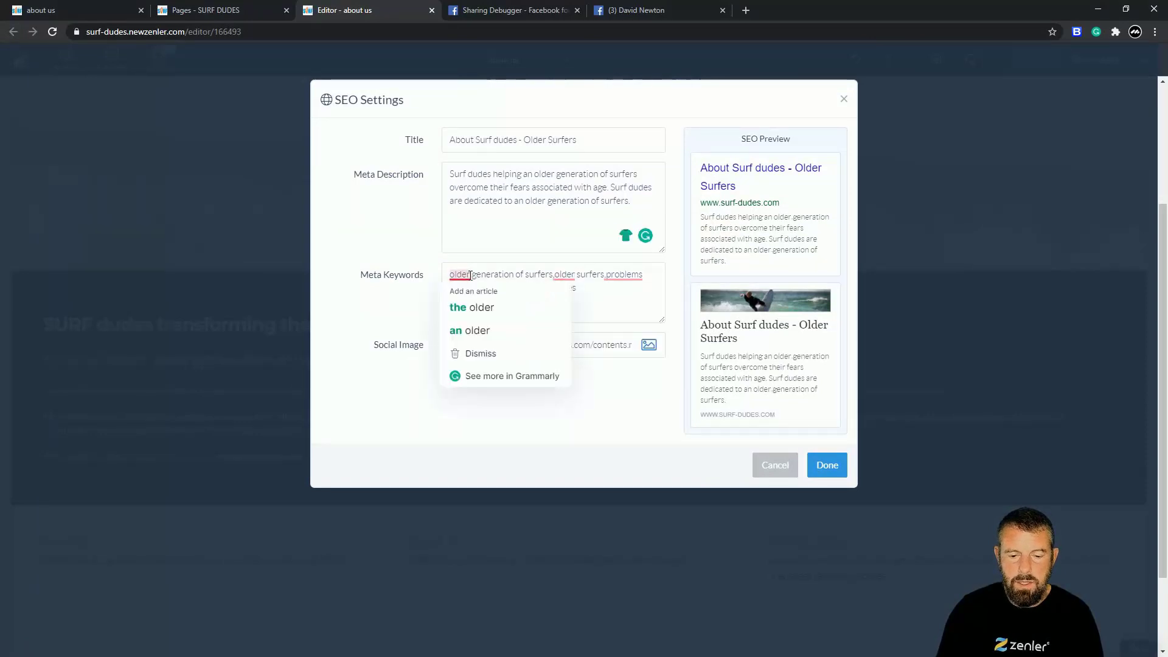
{"action": "left_click", "coordinate": [773, 469]}
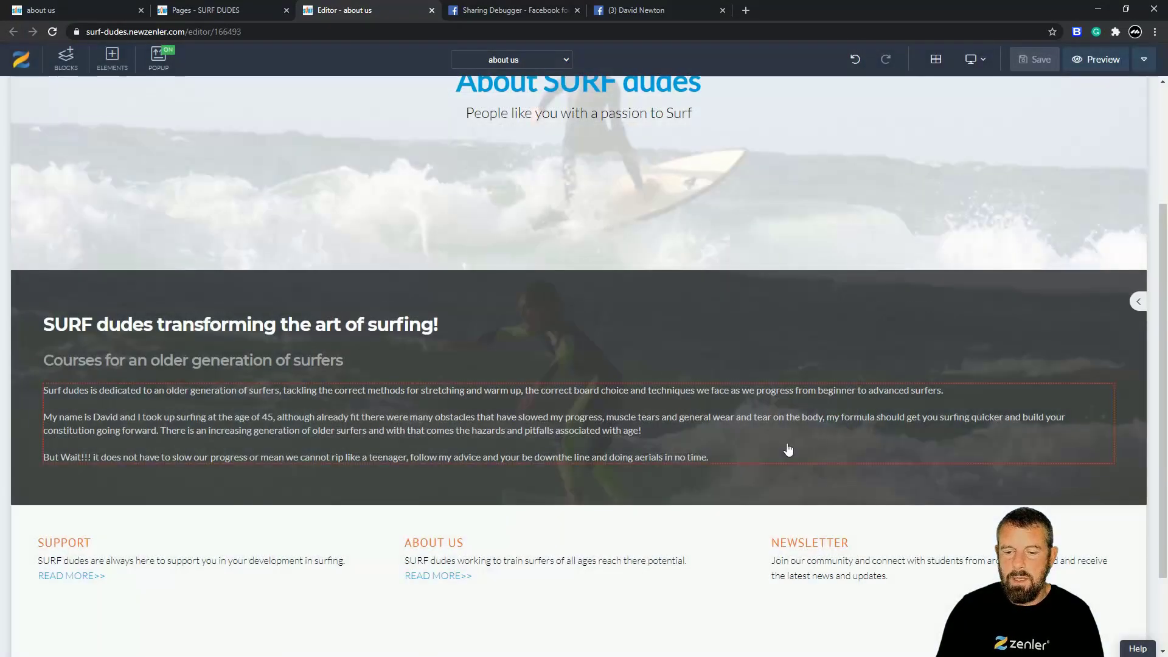
- Reload the live About page so it loads the saved SEO settings, and copy its web address
{"action": "left_click", "coordinate": [74, 11]}
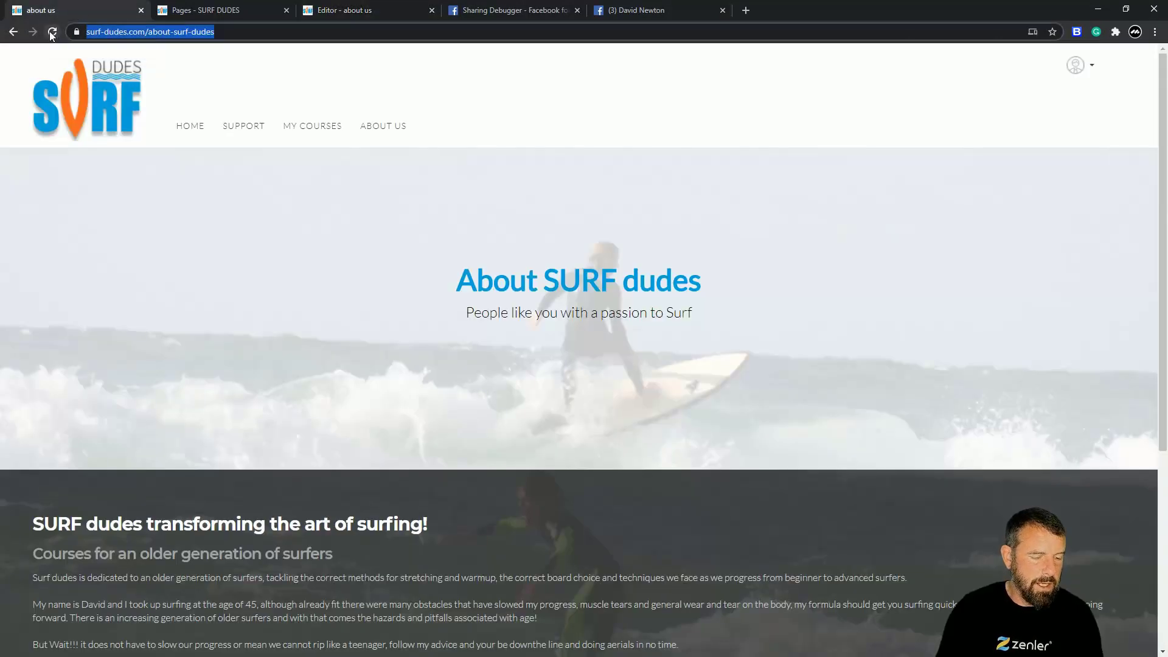
{"action": "left_click", "coordinate": [52, 32]}
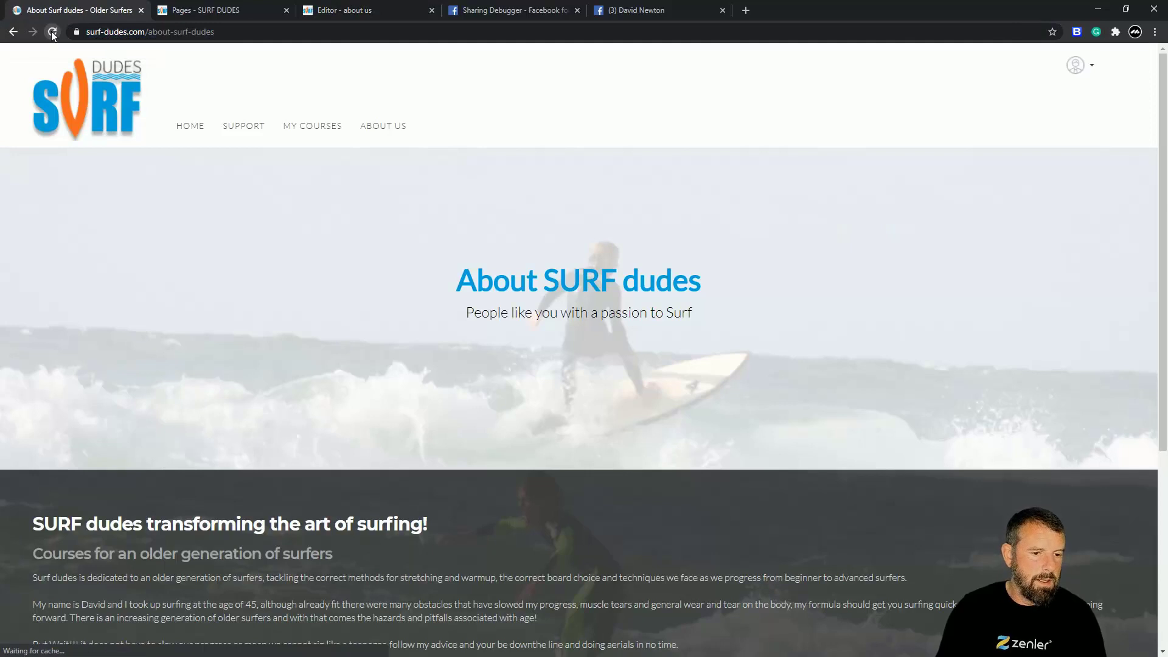
{"action": "left_click", "coordinate": [49, 31]}
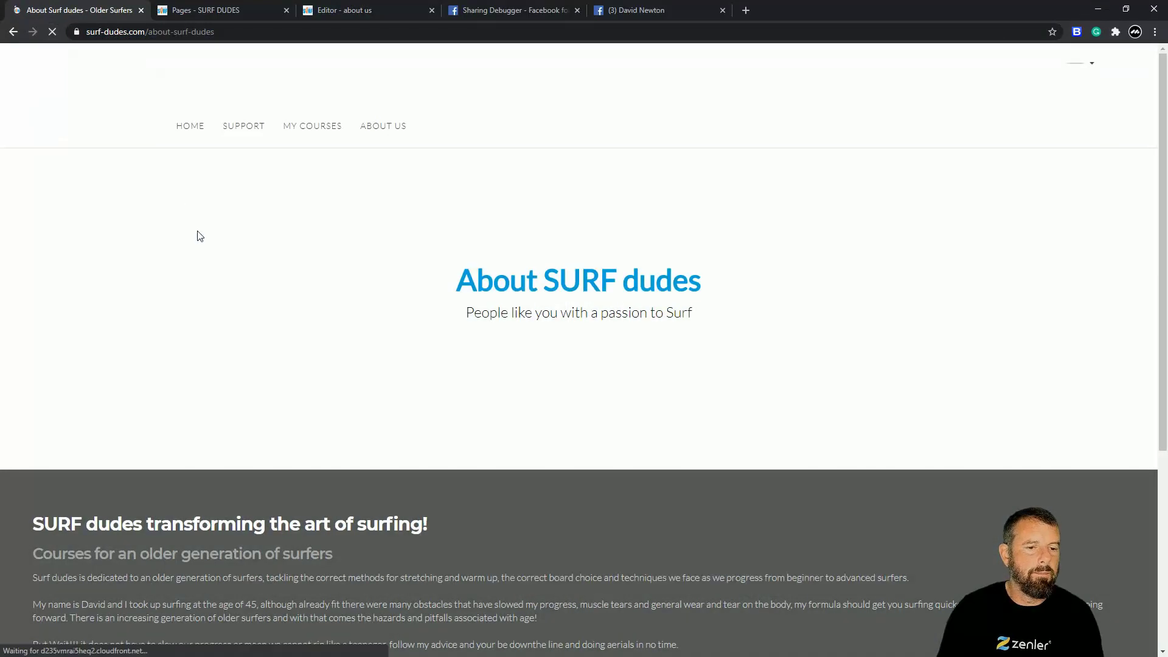
{"action": "key", "text": "ctrl+l"}
{"action": "key", "text": "ctrl+c"}
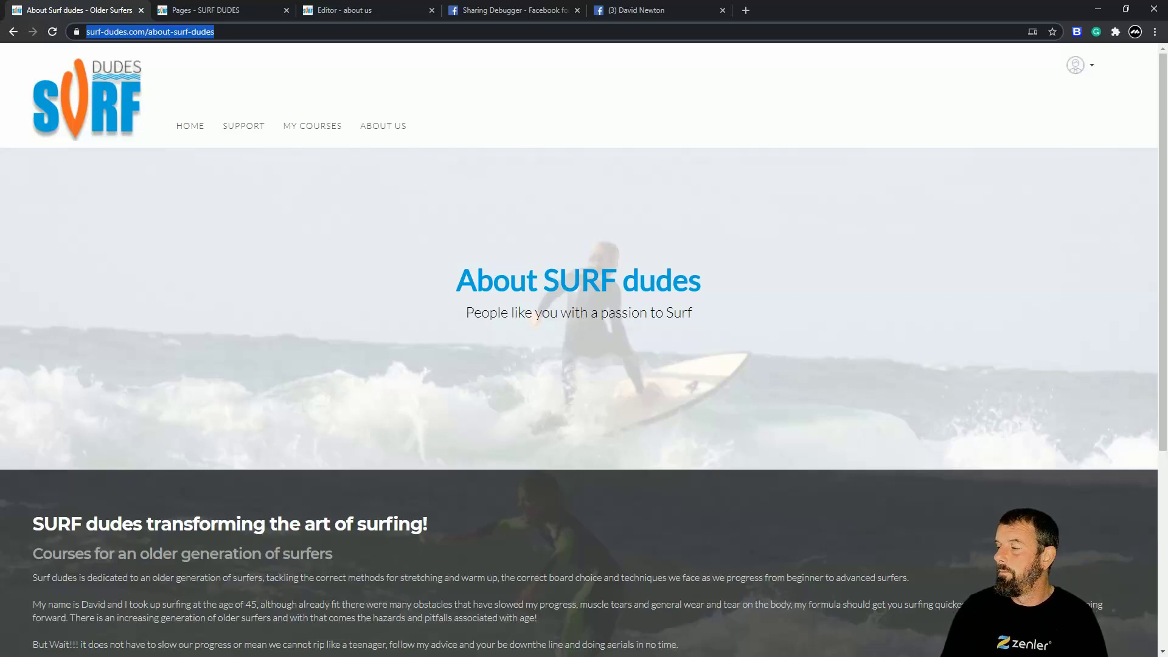
- Switch to the Facebook profile, close the old draft post and reload the page, discarding the draft
{"action": "key", "text": "ctrl+5"}
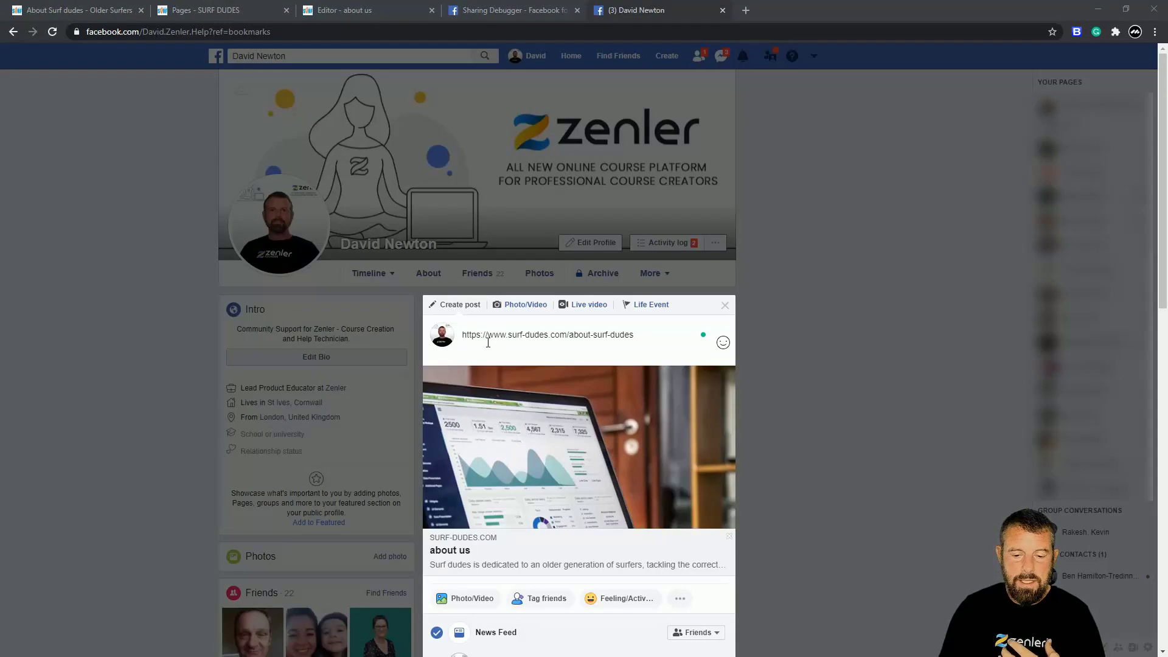
{"action": "left_click", "coordinate": [724, 307]}
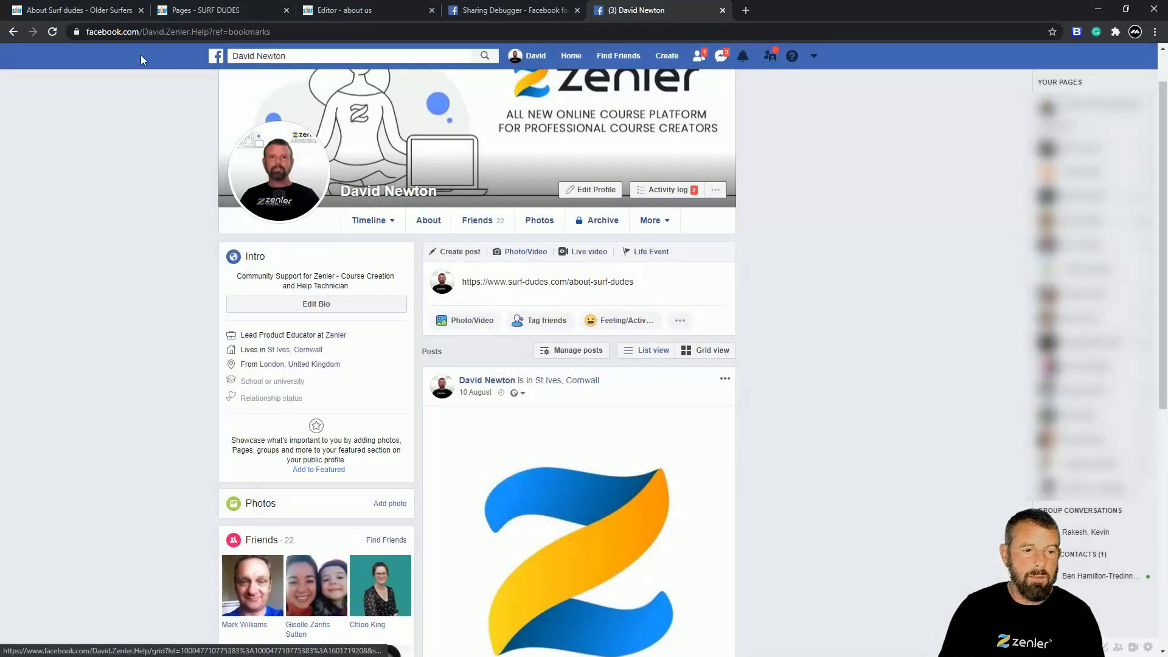
{"action": "left_click", "coordinate": [54, 32]}
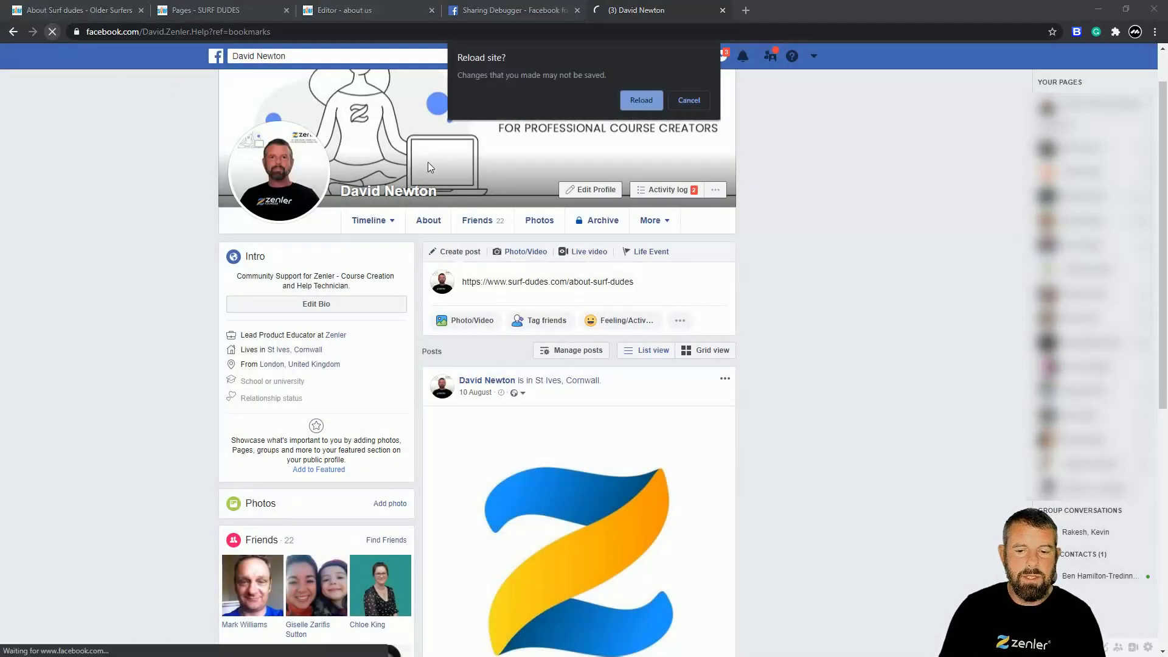
{"action": "left_click", "coordinate": [645, 100]}
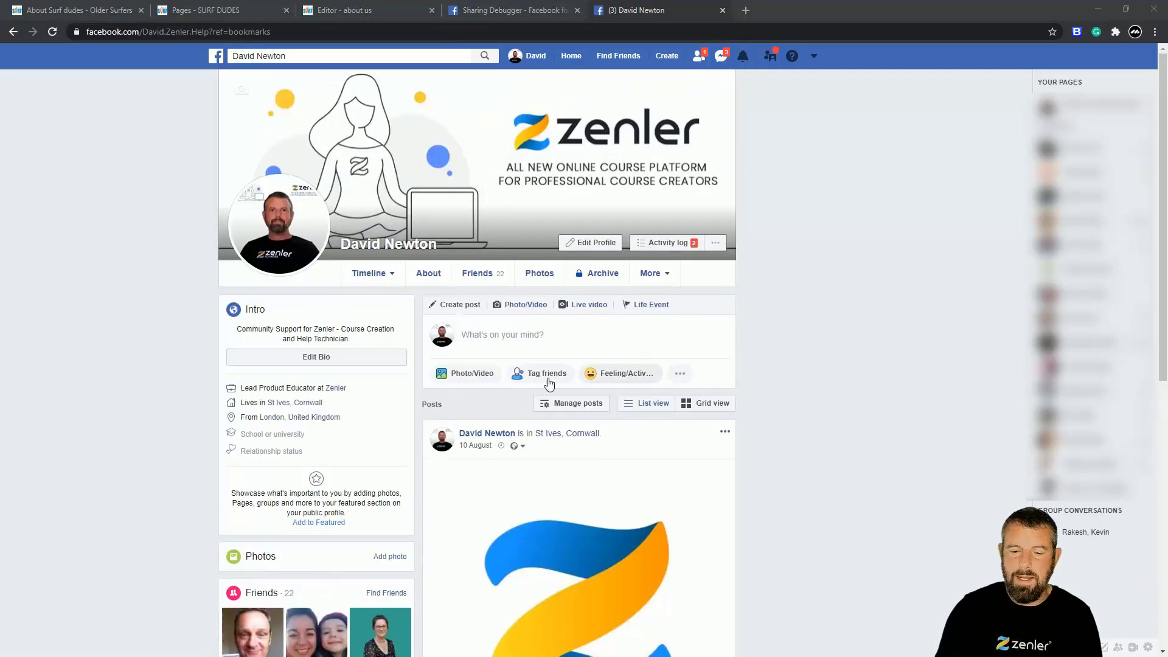
{"action": "left_click", "coordinate": [510, 334]}
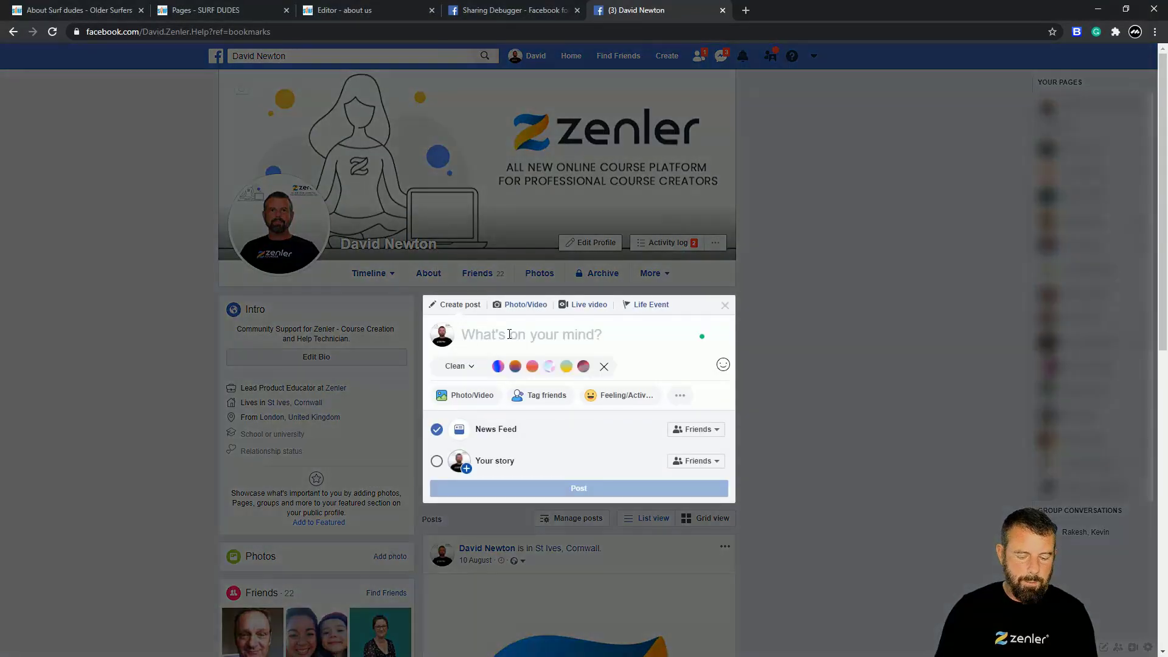
{"action": "key", "text": "ctrl+v"}
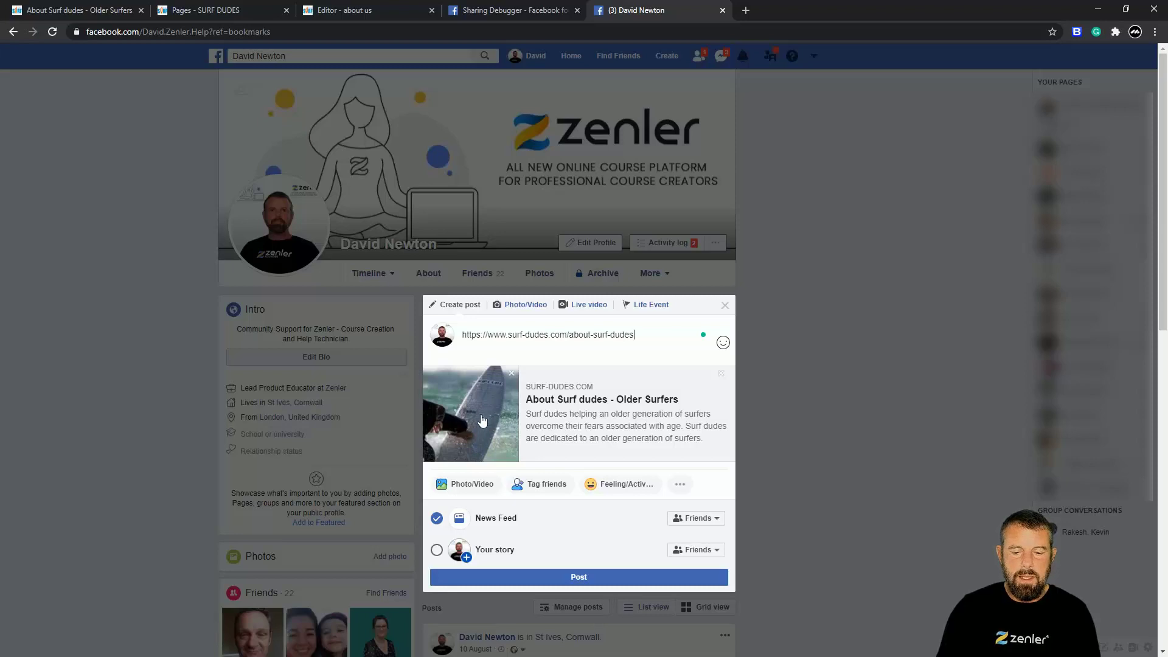
{"action": "left_click", "coordinate": [563, 580]}
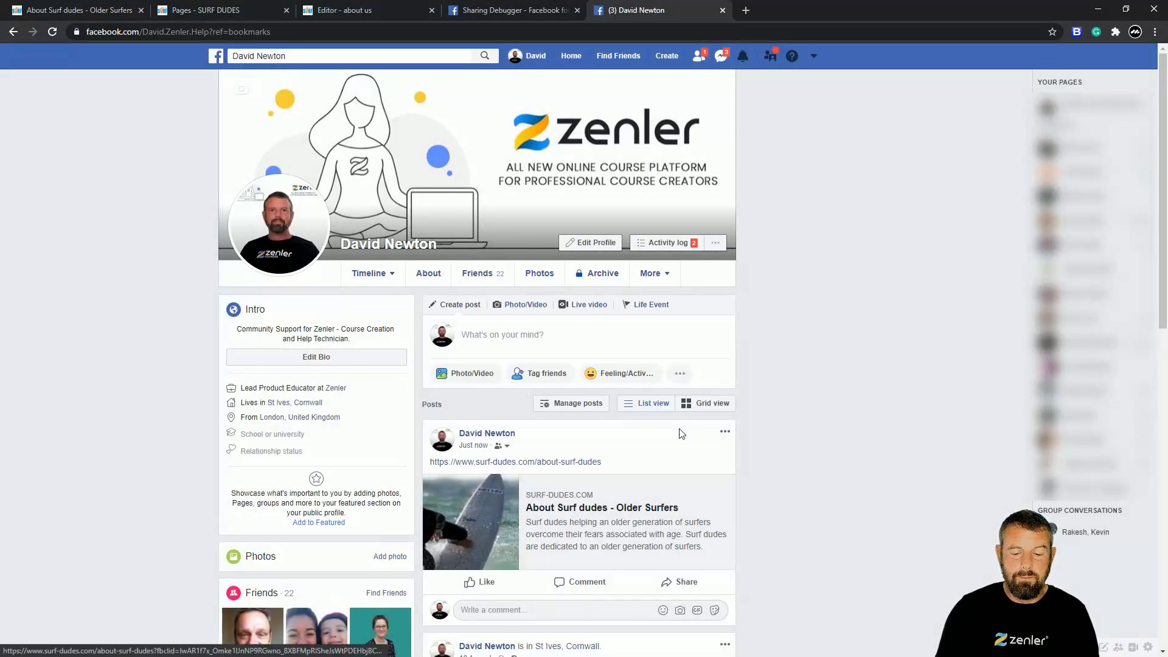
- Delete the newly published About Surf dudes link post from the Facebook timeline
{"action": "scroll", "coordinate": [874, 422], "scroll_direction": "down", "scroll_amount": 3}
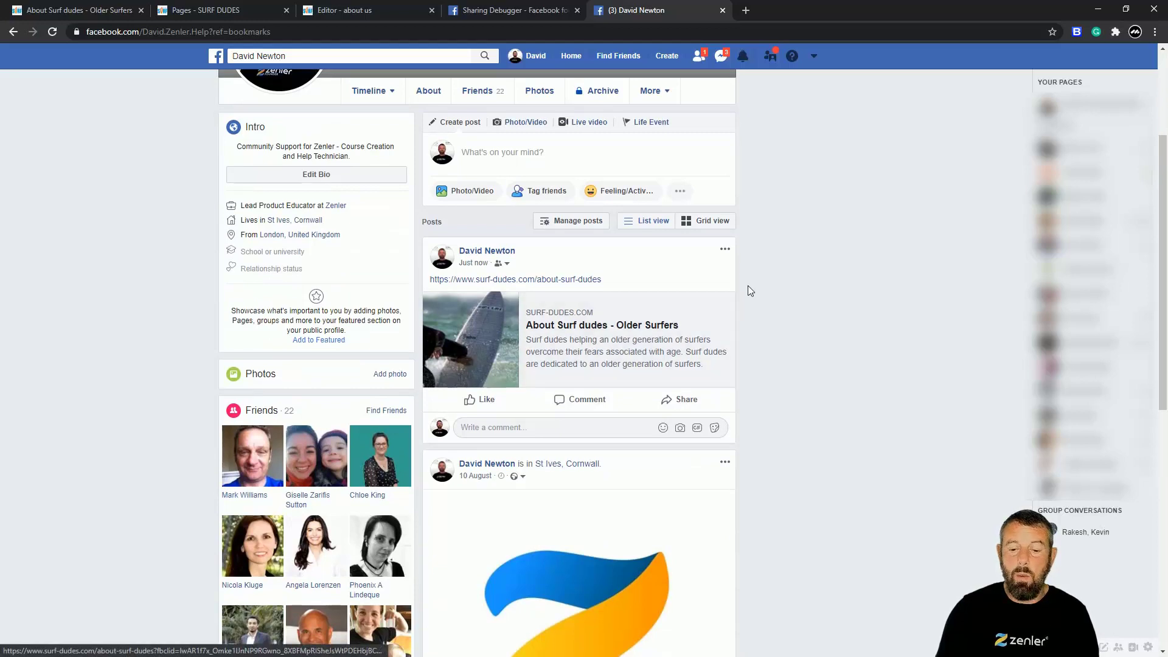
{"action": "left_click", "coordinate": [726, 252]}
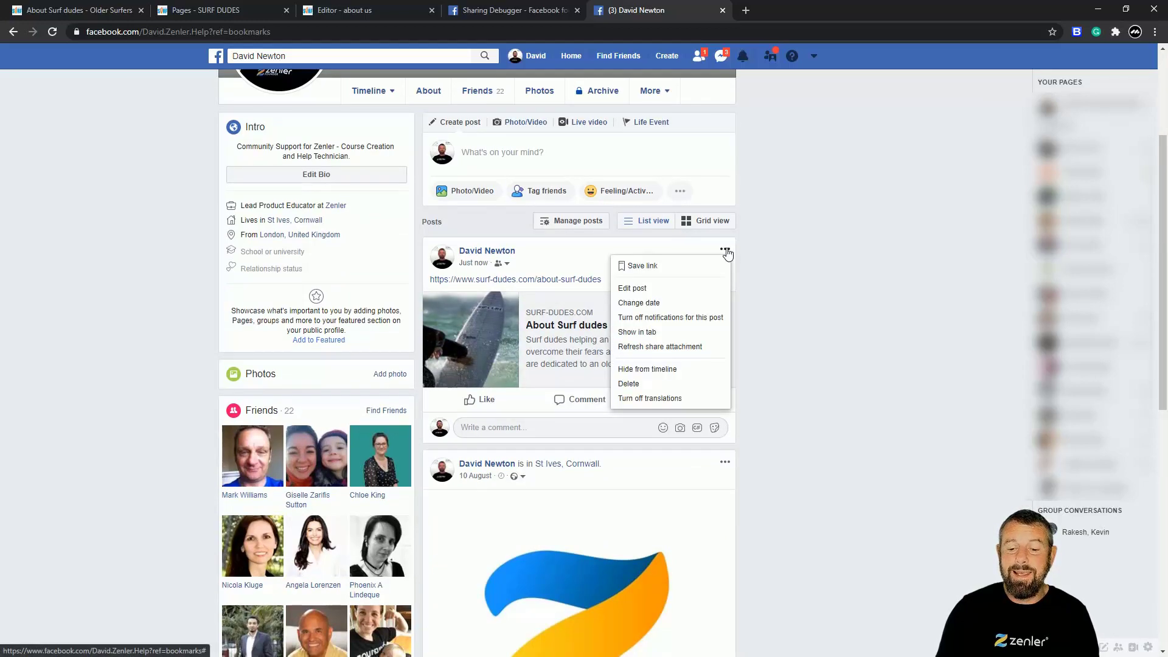
{"action": "left_click", "coordinate": [662, 386]}
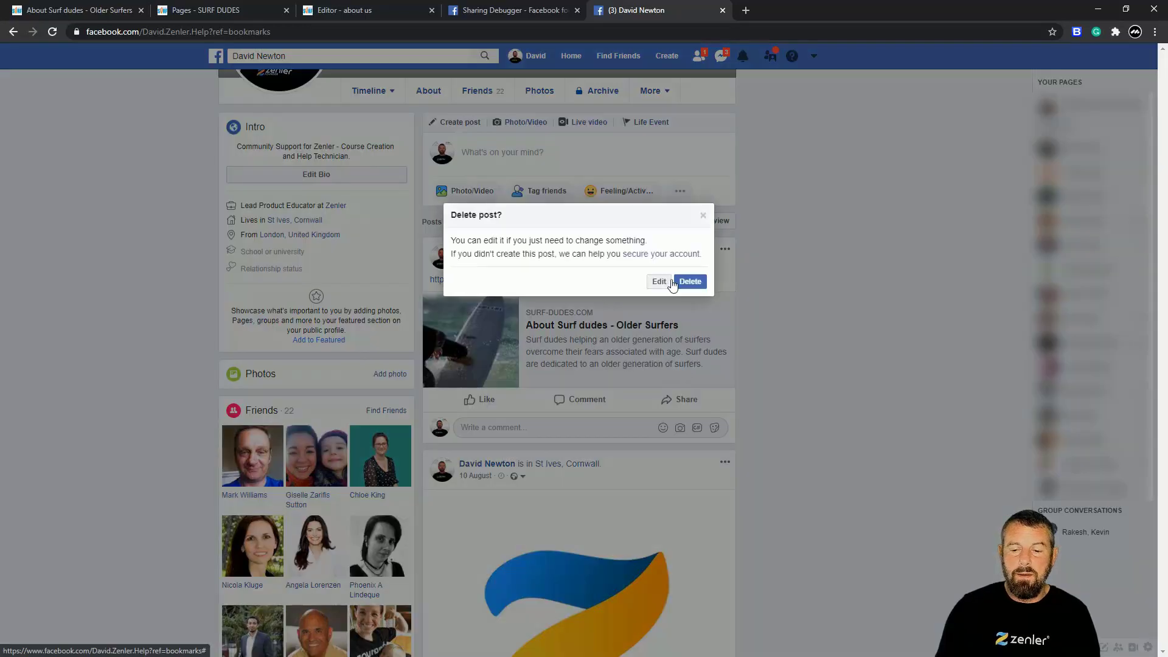
{"action": "left_click", "coordinate": [701, 285]}
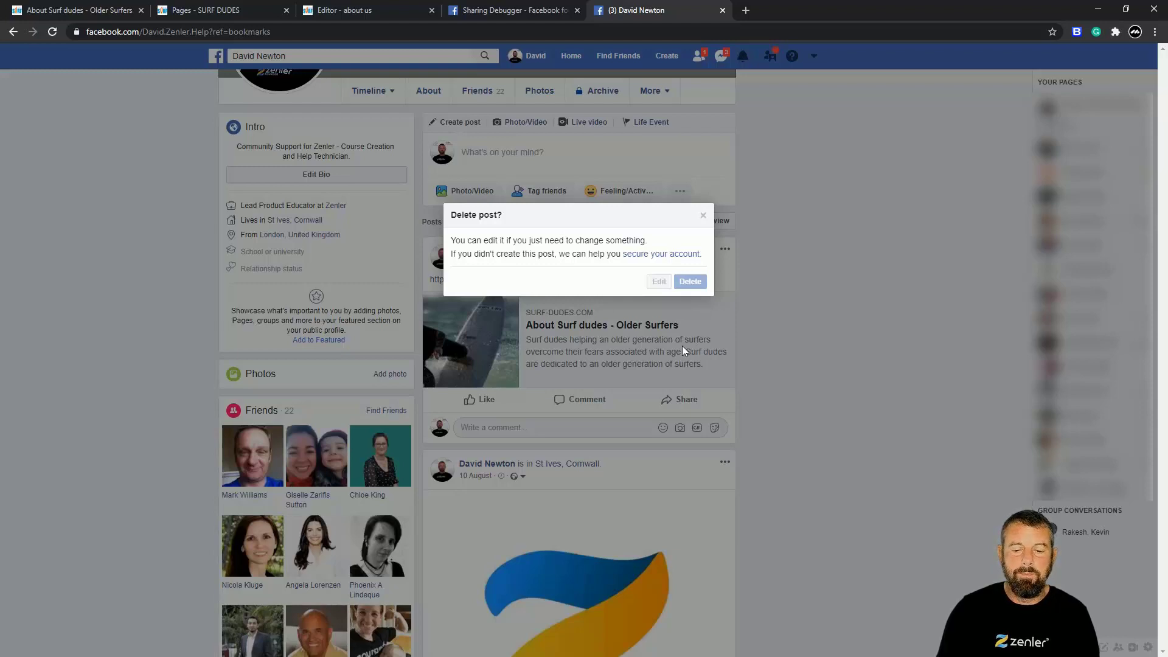
{"action": "scroll", "coordinate": [801, 295], "scroll_direction": "up", "scroll_amount": 3}
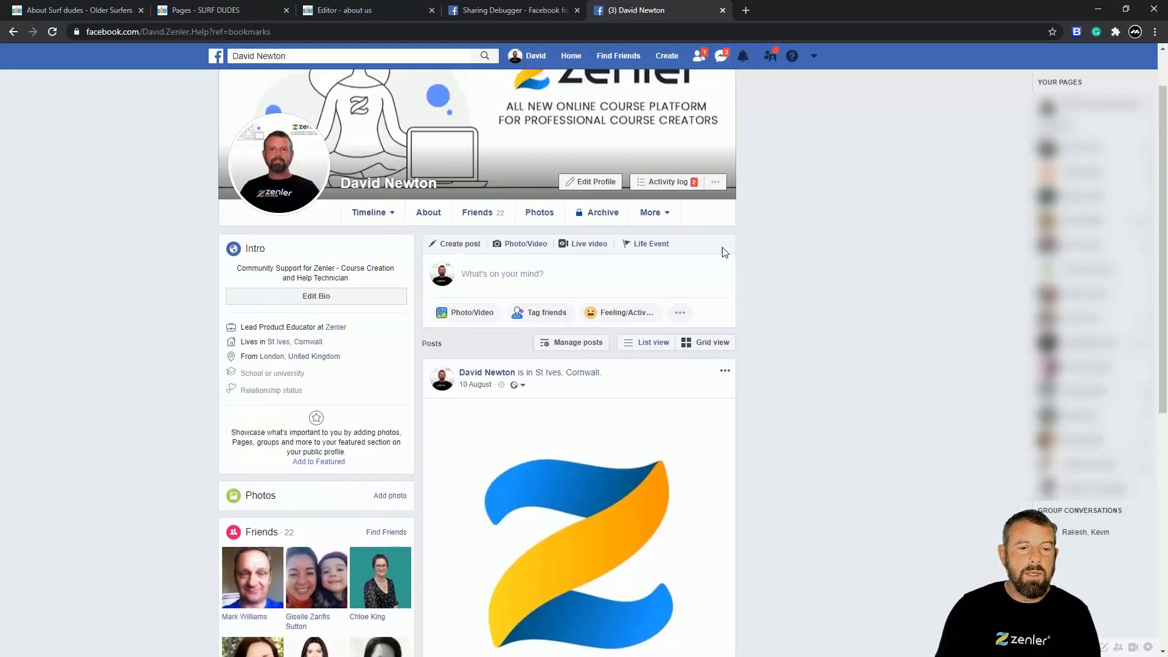
- In the Zenler page's SEO settings, remove the second sentence of the meta description and shorten the title to "About Surf dudes"
{"action": "left_click", "coordinate": [59, 12]}
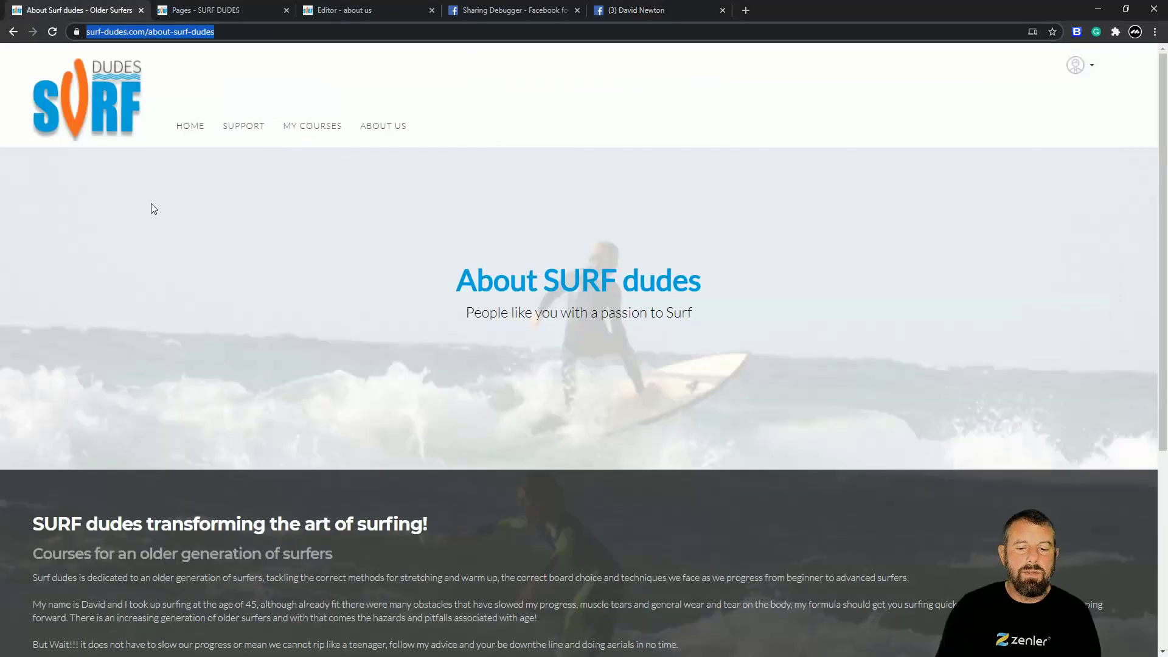
{"action": "left_click", "coordinate": [187, 13]}
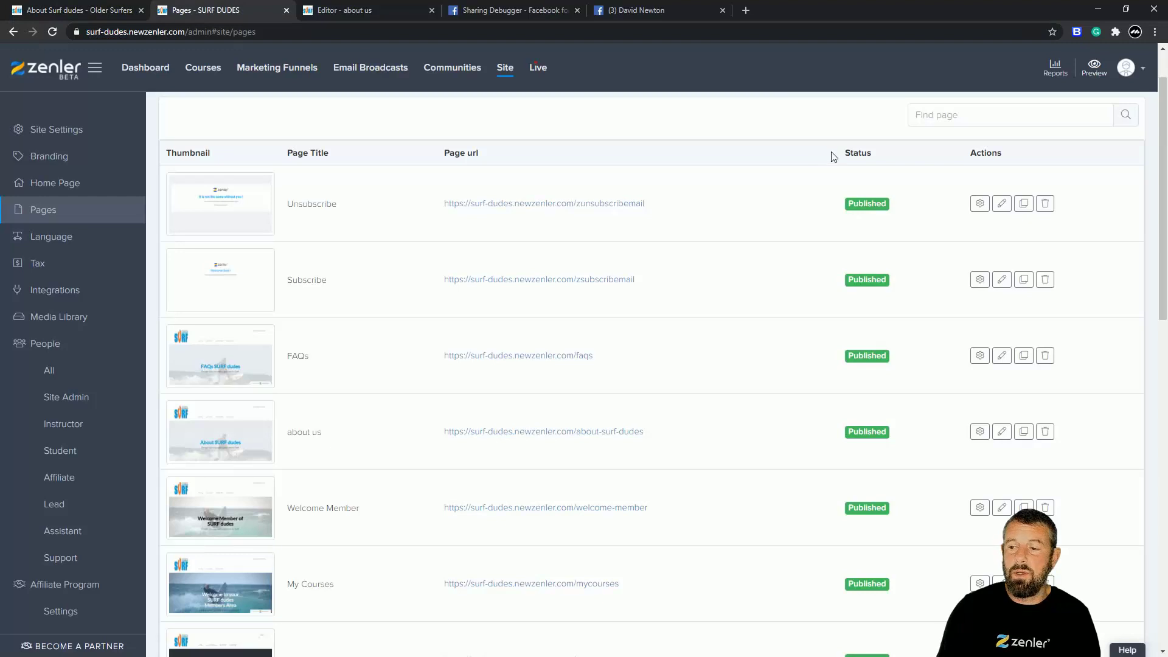
{"action": "left_click", "coordinate": [350, 10]}
{"action": "scroll", "coordinate": [1058, 132], "scroll_direction": "up", "scroll_amount": 3}
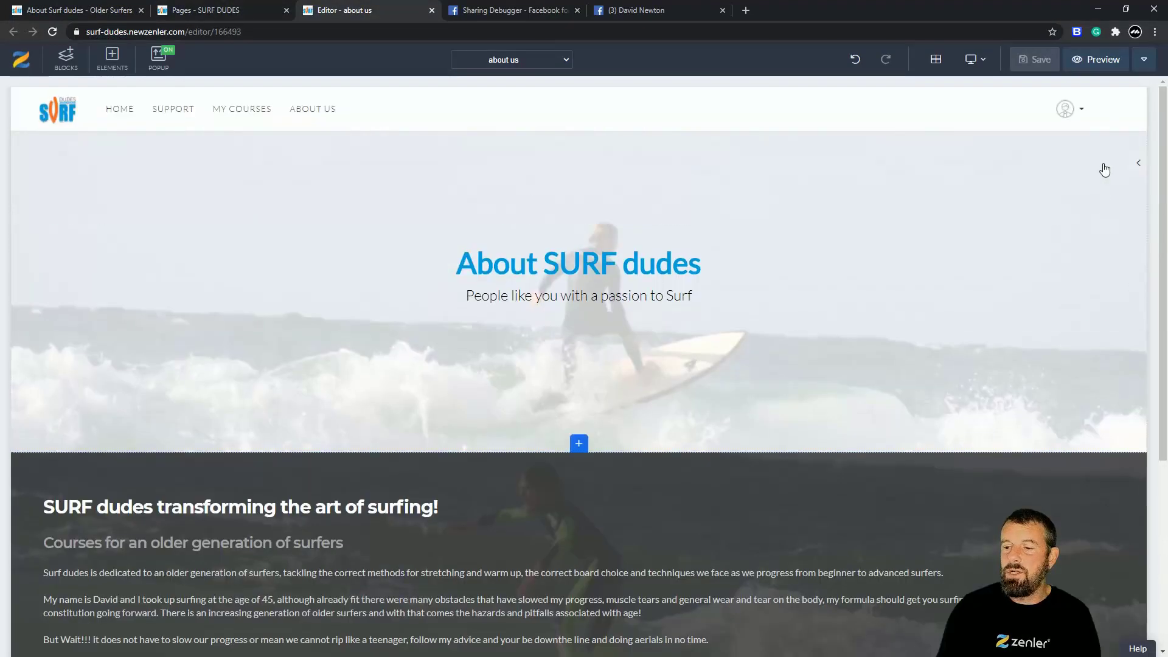
{"action": "left_click", "coordinate": [1142, 61]}
{"action": "left_click", "coordinate": [1058, 110]}
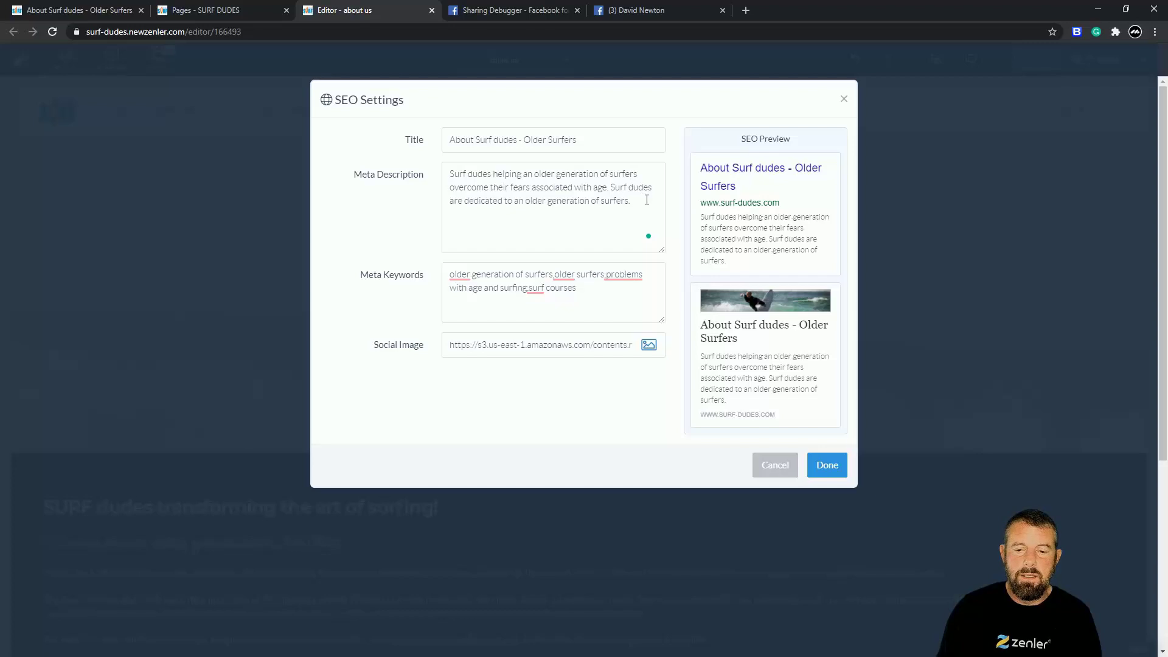
{"action": "left_click", "coordinate": [630, 201]}
{"action": "left_click_drag", "start_coordinate": [630, 200], "coordinate": [609, 187]}
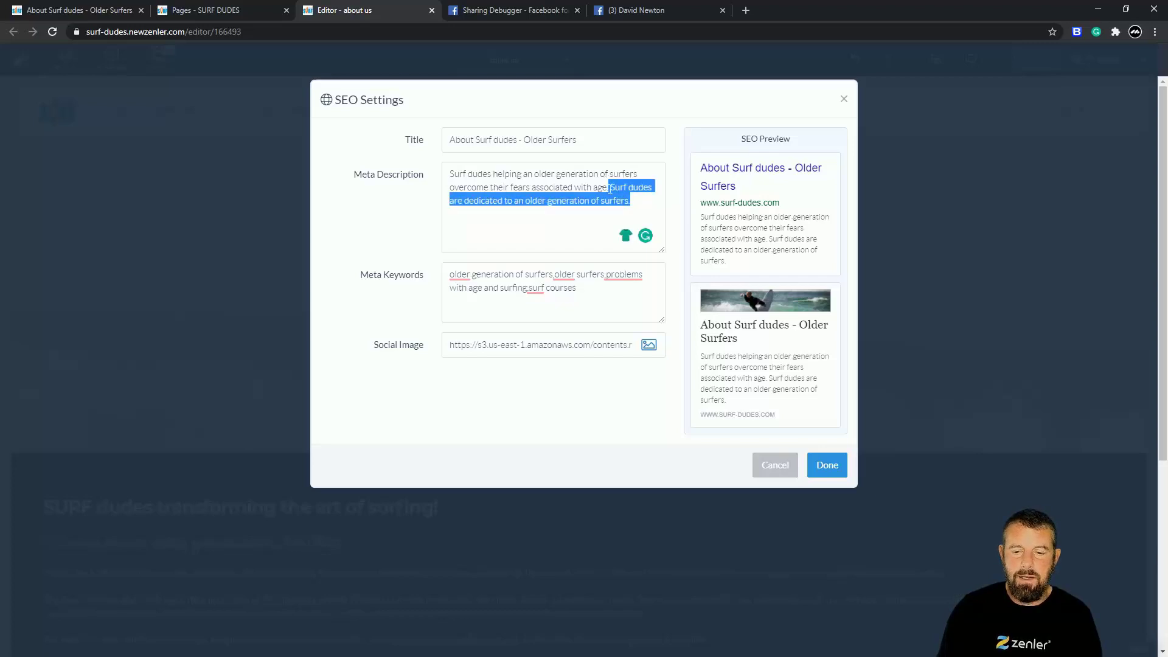
{"action": "key", "text": "BackSpace"}
{"action": "left_click_drag", "start_coordinate": [591, 146], "coordinate": [519, 140]}
{"action": "key", "text": "BackSpace"}
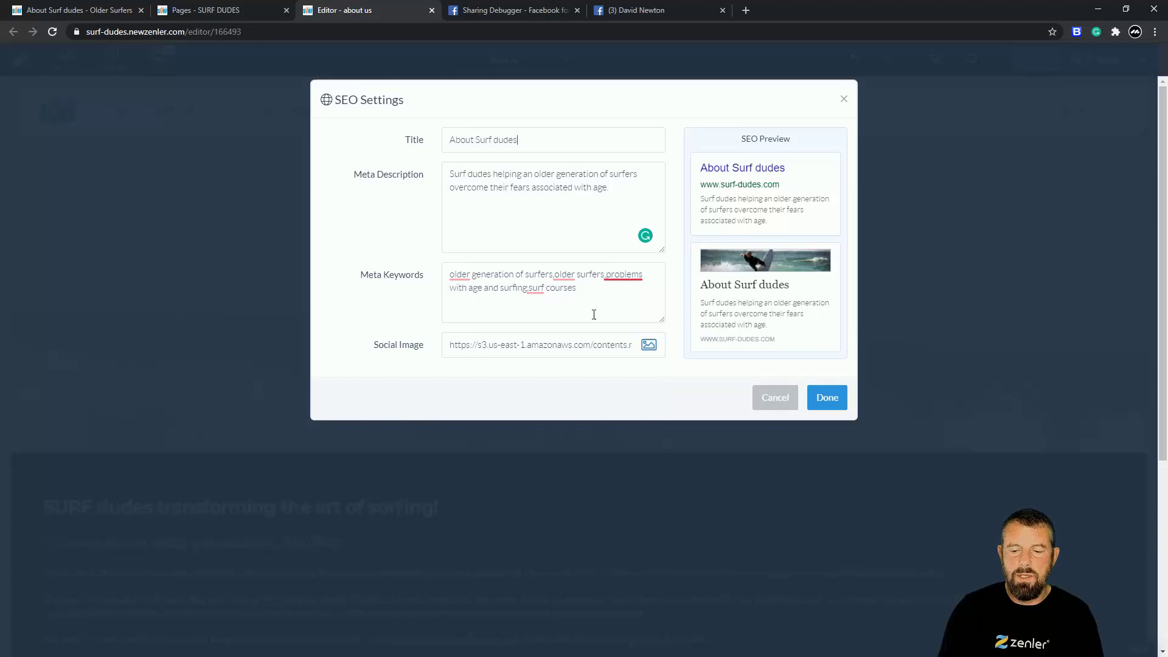
- Replace the social image with the library photo of the surfer riding a green wave, and save the SEO settings and the page
{"action": "left_click", "coordinate": [648, 344]}
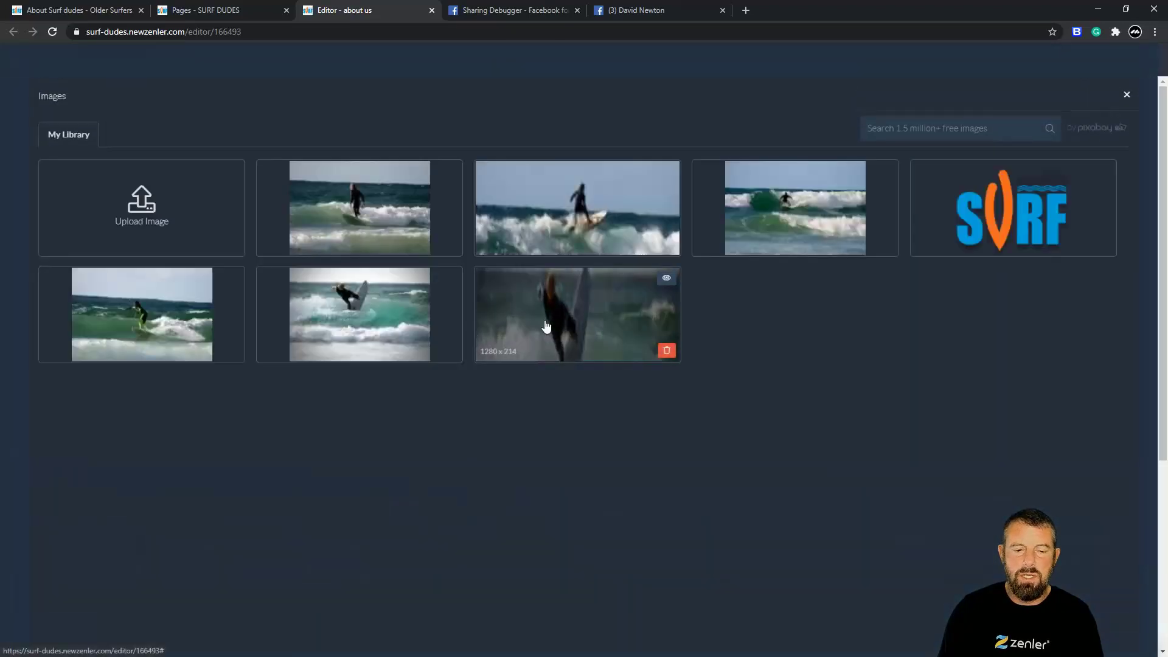
{"action": "left_click", "coordinate": [201, 328]}
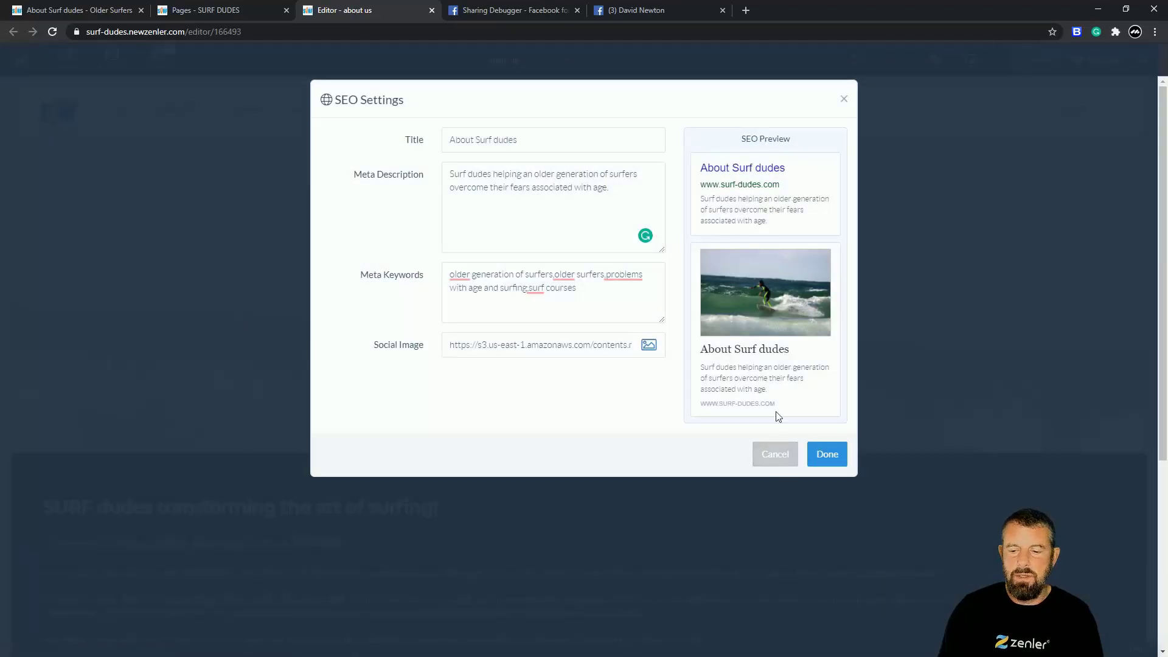
{"action": "left_click", "coordinate": [818, 449]}
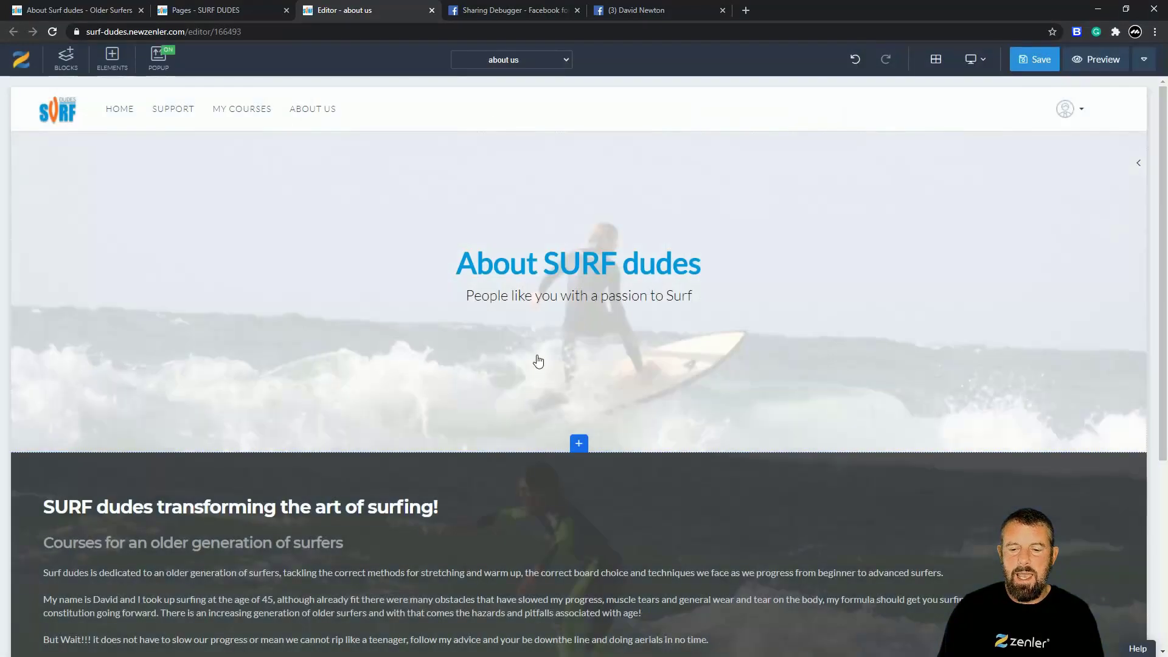
{"action": "left_click", "coordinate": [1031, 63]}
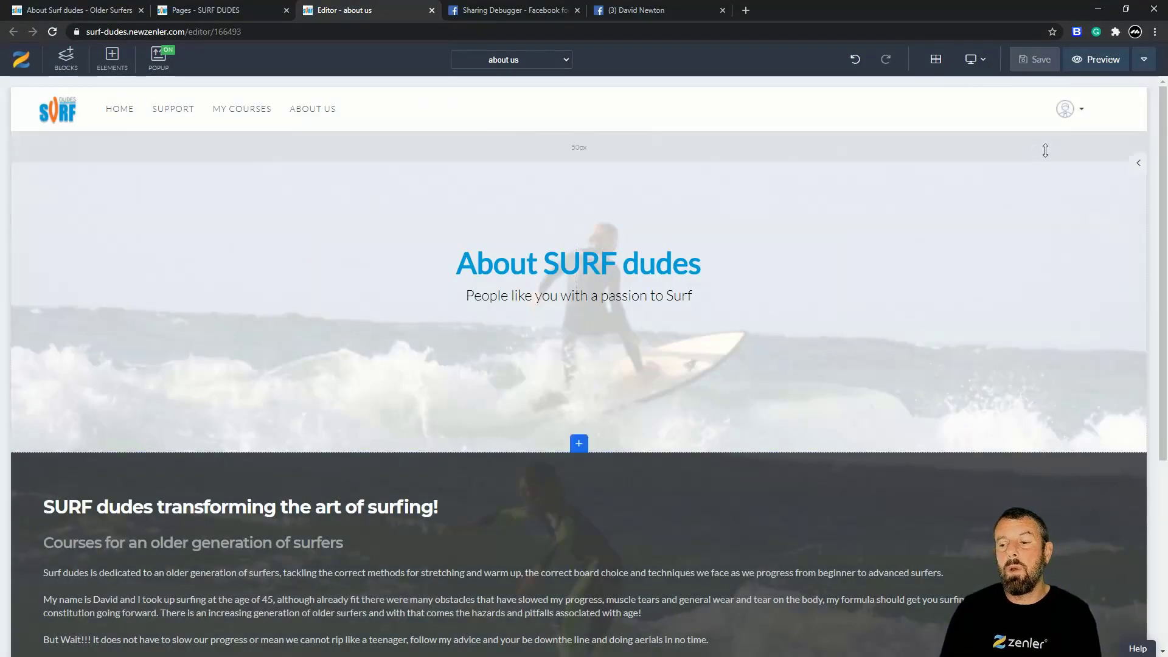
- Reopen the SEO settings to check the saved title, description and social image, and close them without changes
{"action": "left_click", "coordinate": [1144, 59]}
{"action": "left_click", "coordinate": [1047, 116]}
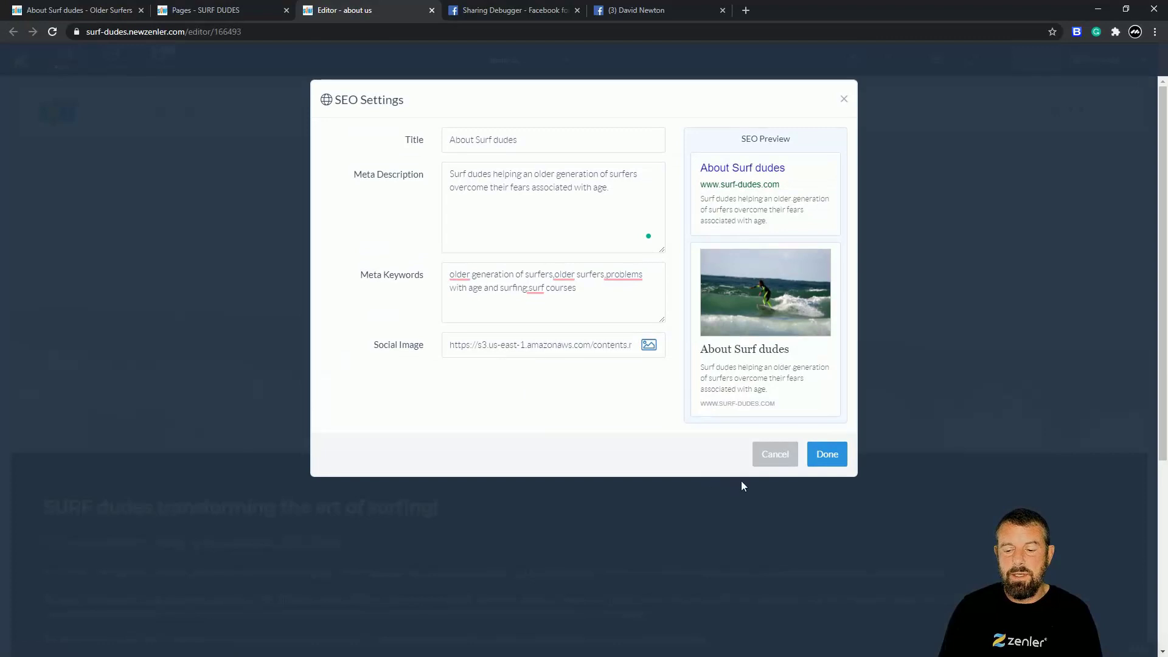
{"action": "left_click", "coordinate": [774, 454]}
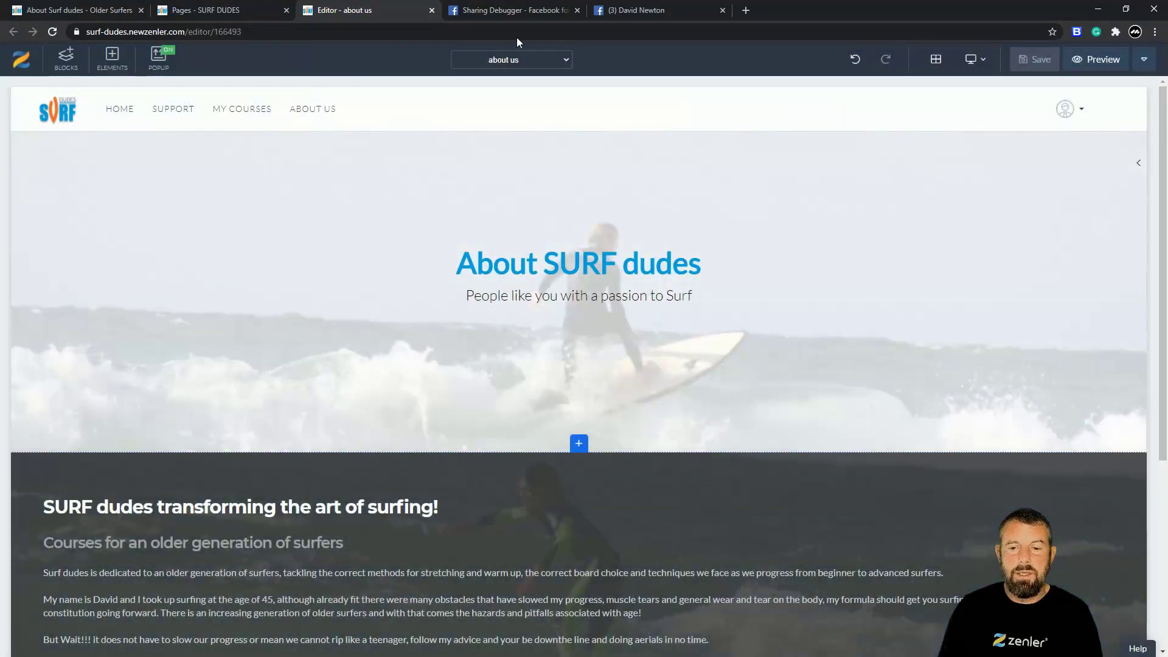
{"action": "left_click", "coordinate": [630, 10]}
{"action": "left_click", "coordinate": [512, 275]}
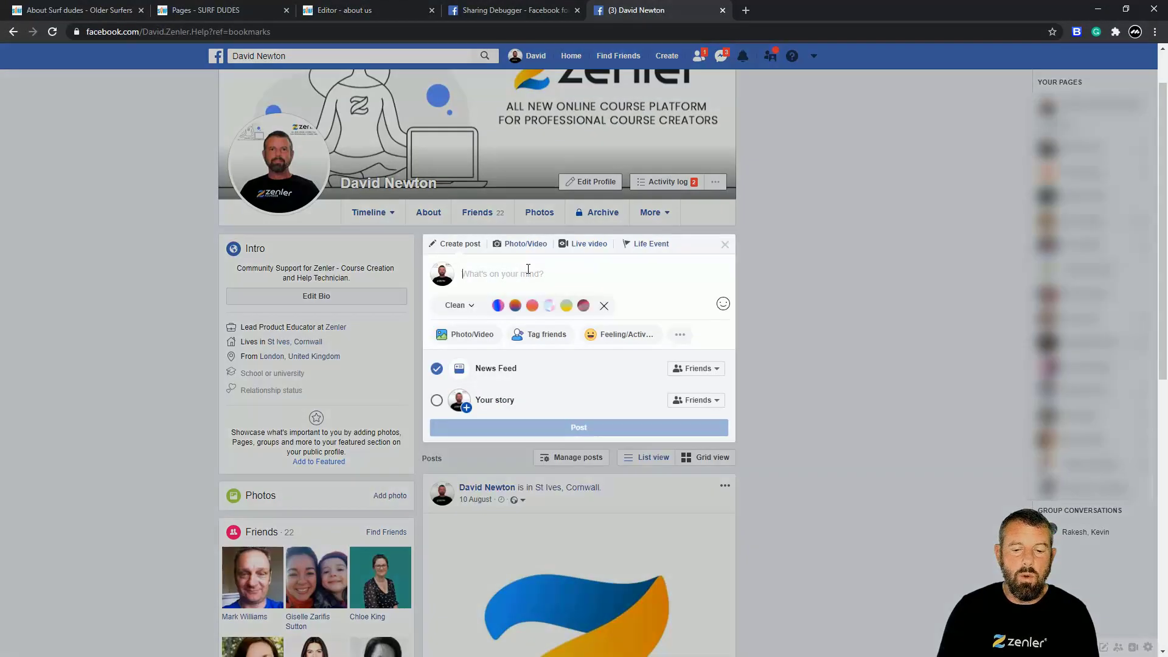
{"action": "type", "text": "https://www.surf-dudes.com/about-surf-dudes"}
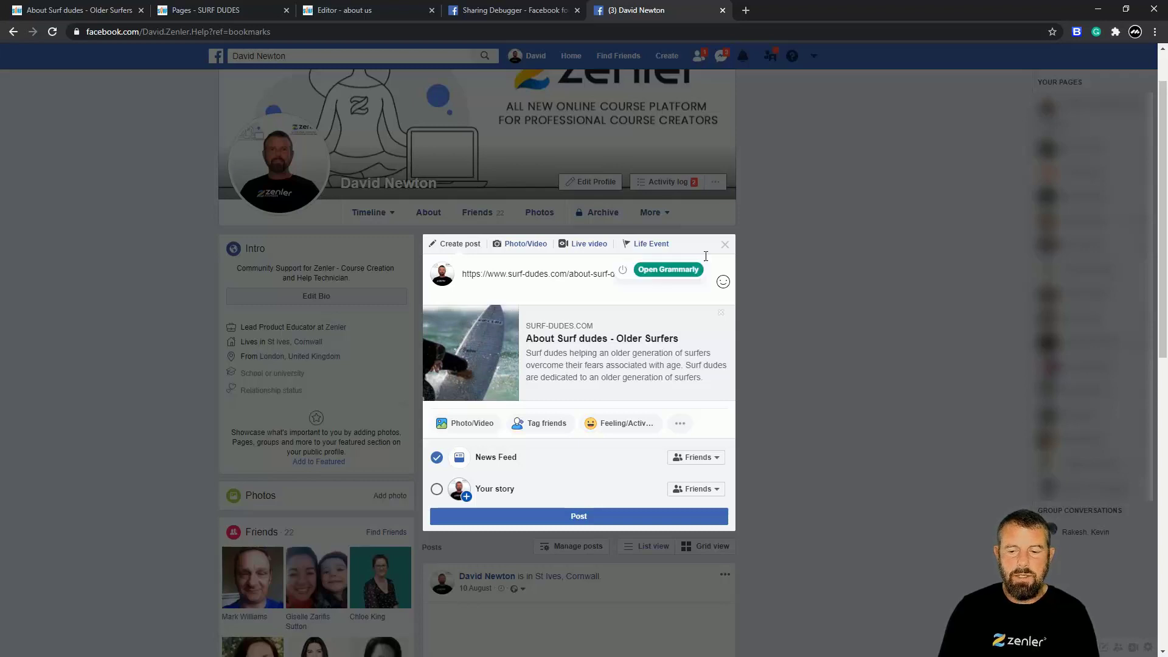
{"action": "left_click", "coordinate": [726, 247]}
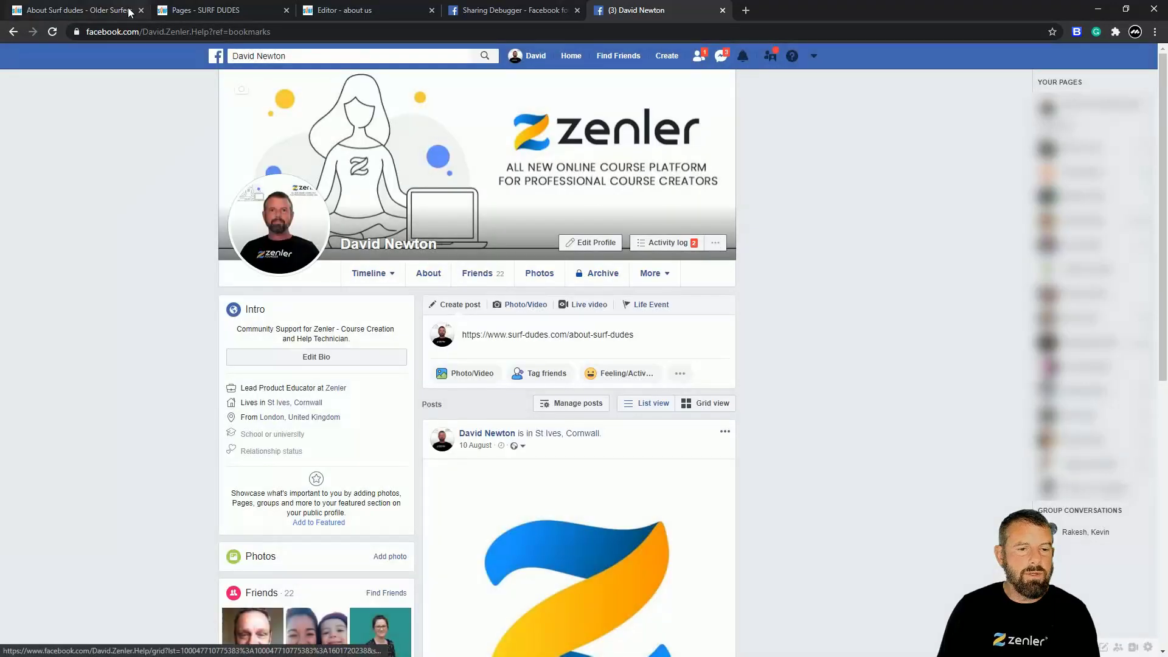
- Reload the live About Surf dudes page and copy its web address
{"action": "left_click", "coordinate": [101, 12]}
{"action": "left_click", "coordinate": [52, 31]}
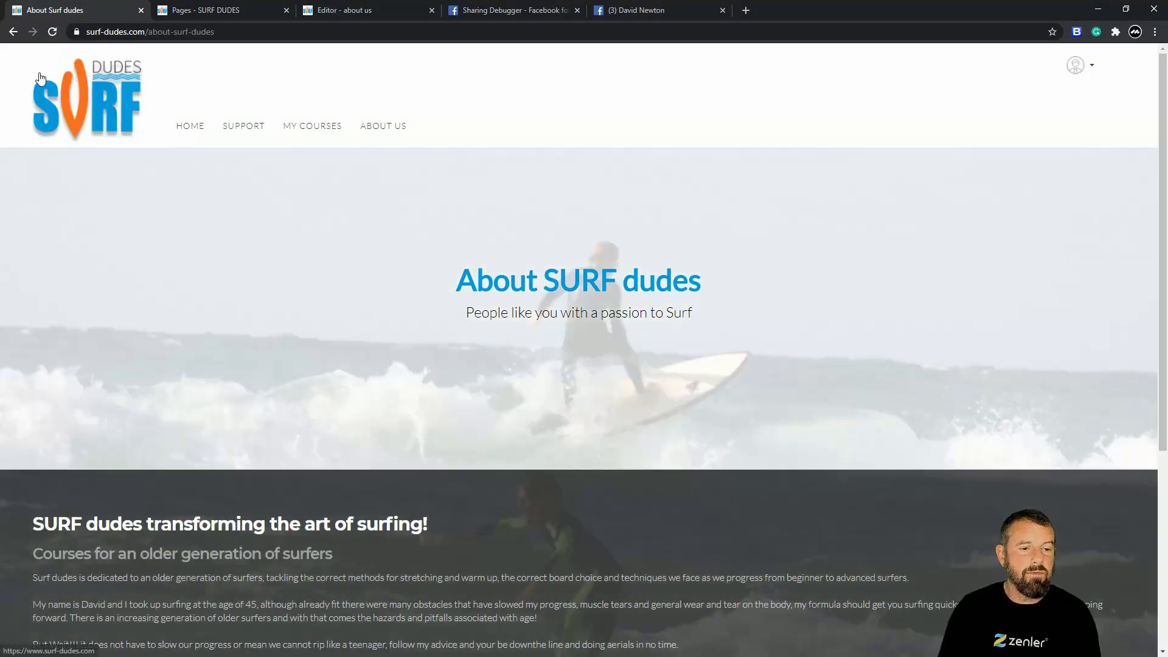
{"action": "left_click", "coordinate": [52, 33]}
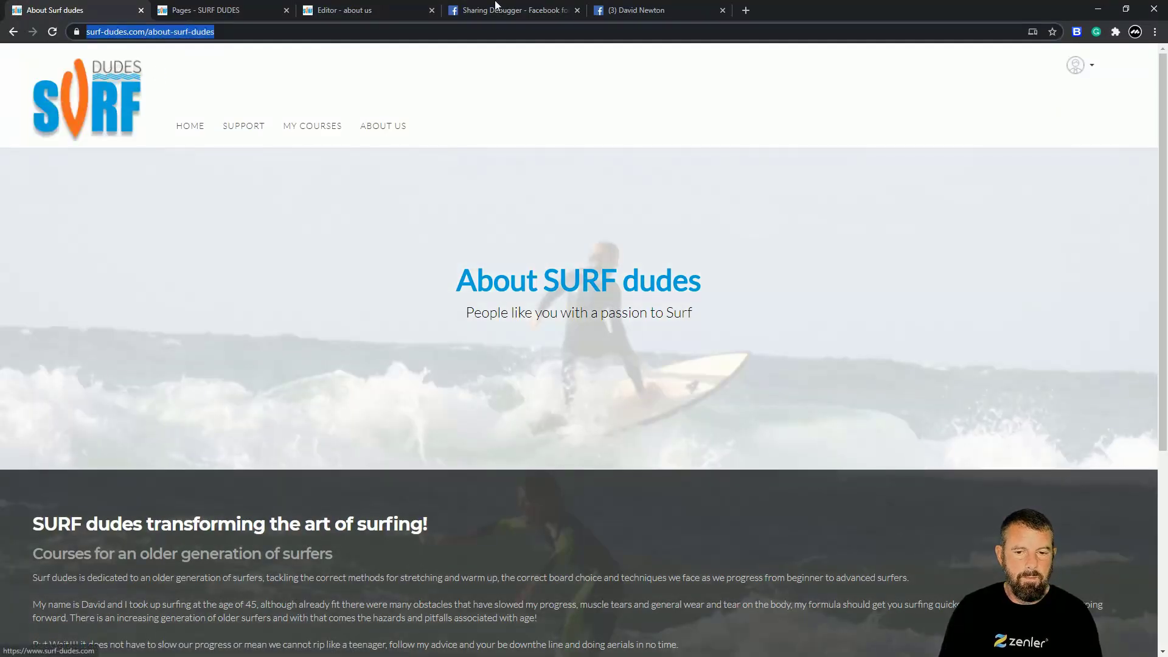
{"action": "left_click", "coordinate": [634, 11]}
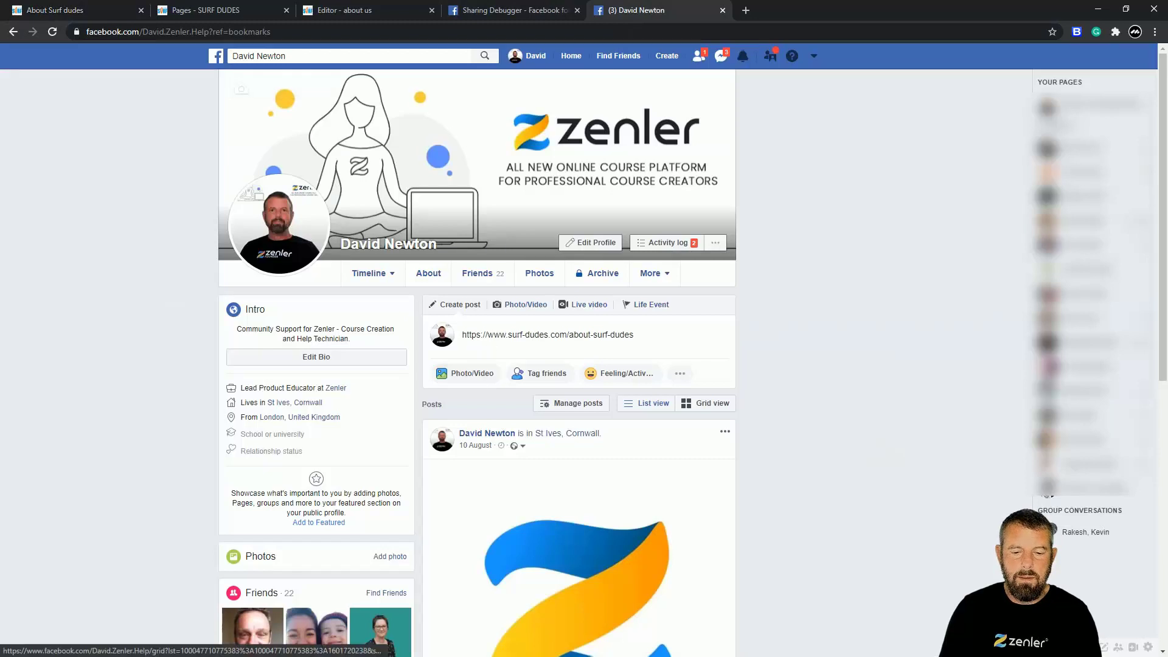
{"action": "left_click", "coordinate": [517, 338]}
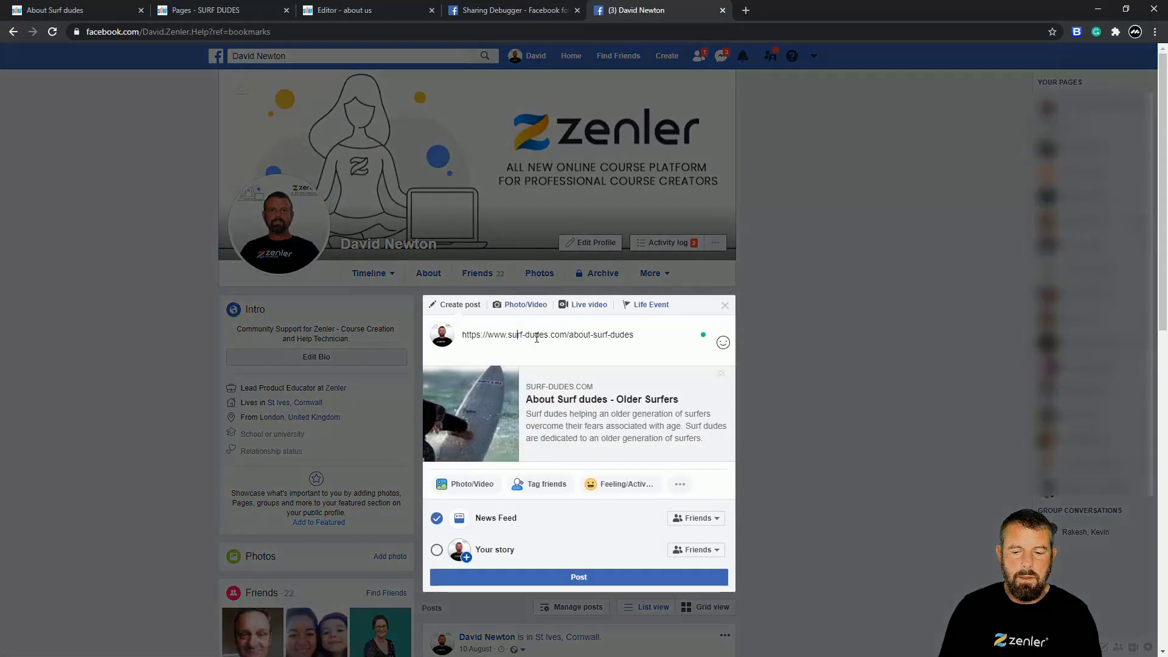
{"action": "left_click", "coordinate": [53, 31]}
{"action": "left_click", "coordinate": [640, 101]}
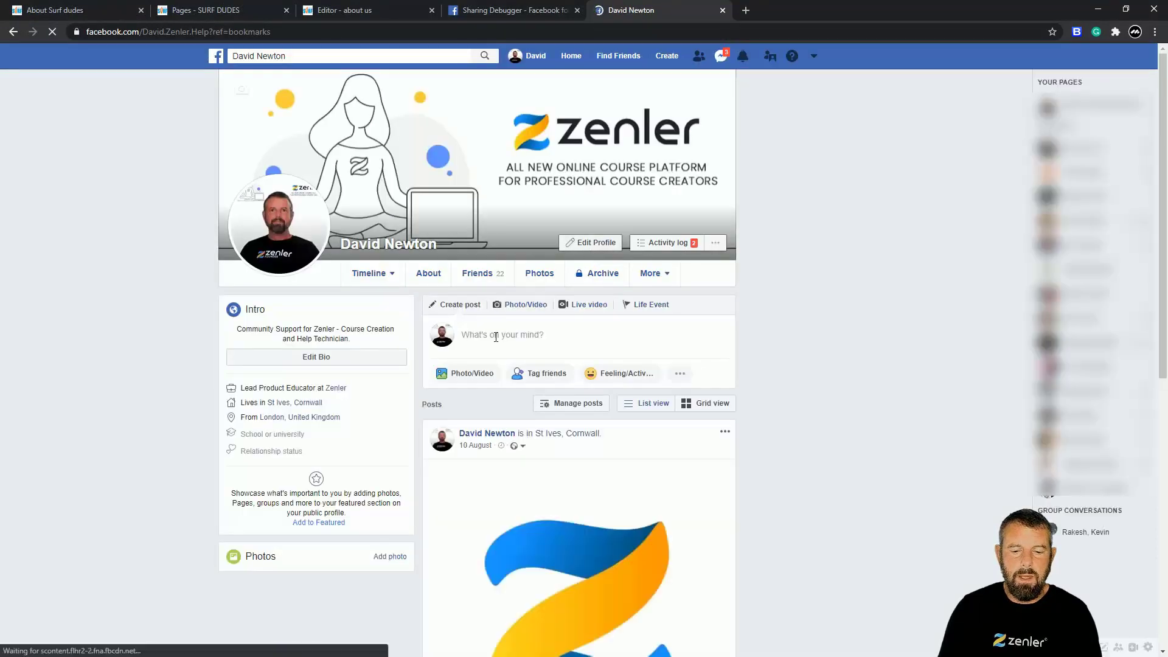
{"action": "left_click", "coordinate": [496, 335]}
{"action": "type", "text": "https://www.surf-dudes.com/about-surf-dudes"}
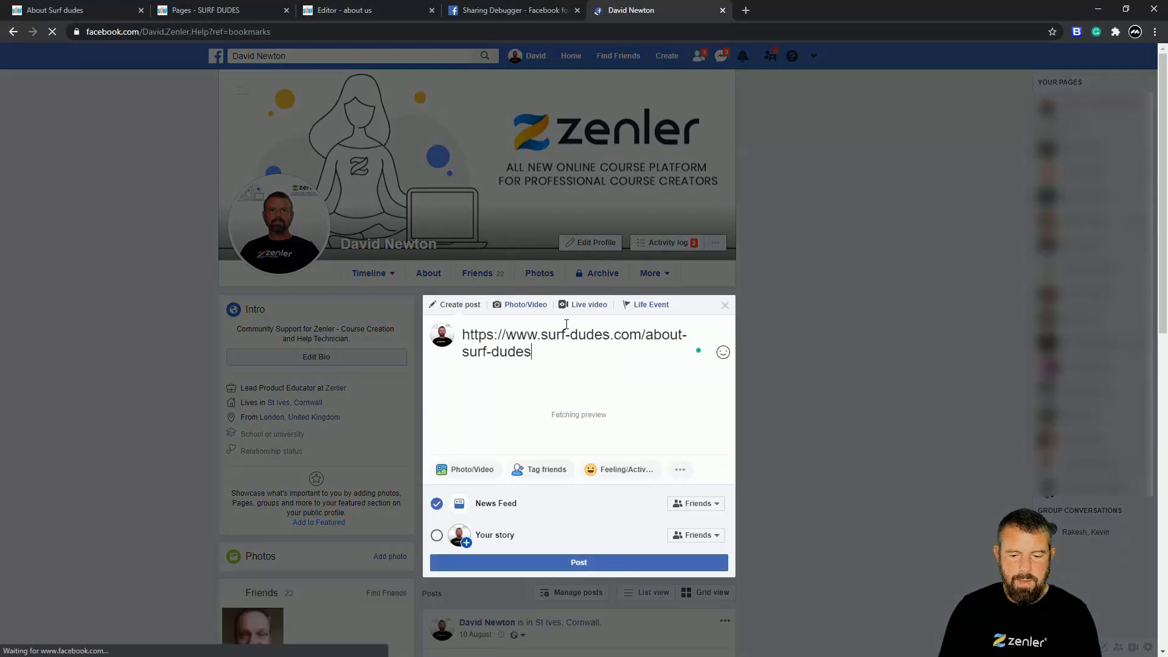
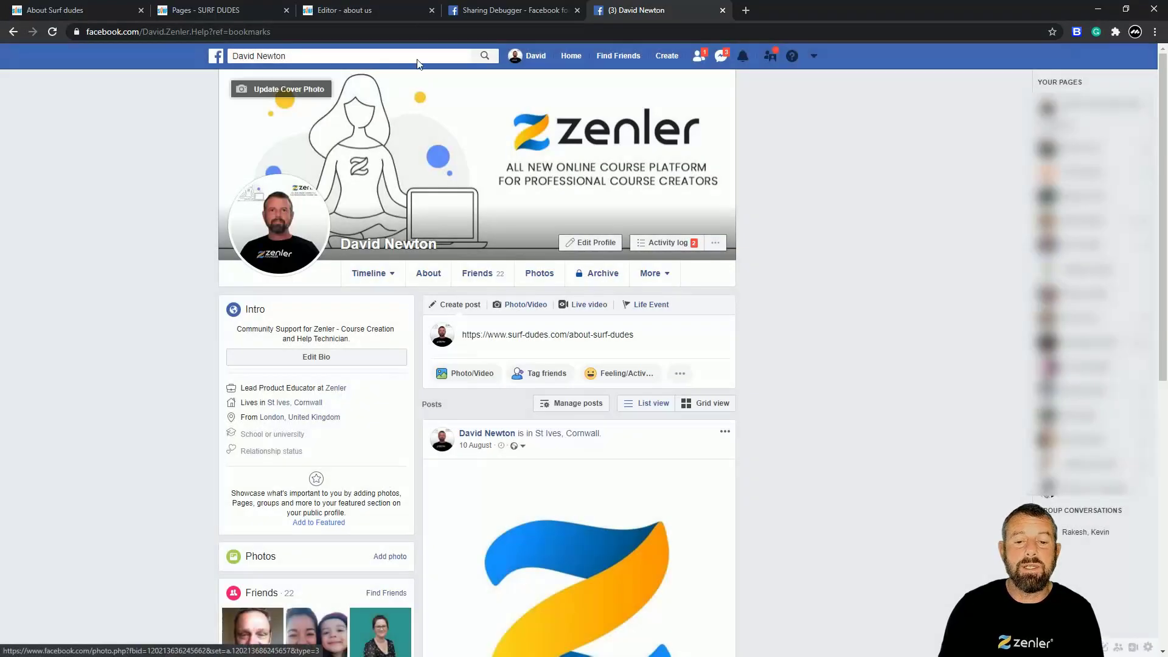
{"action": "left_click", "coordinate": [478, 13]}
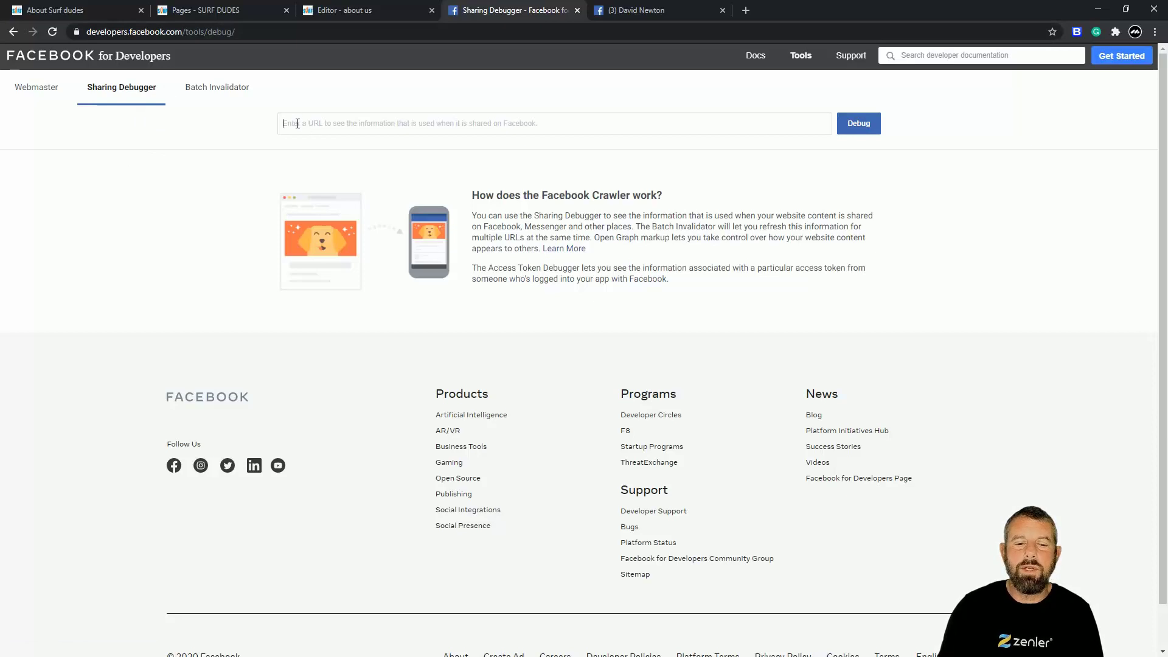
{"action": "type", "text": "https://www.surf-dudes.com/about-surf-dudes"}
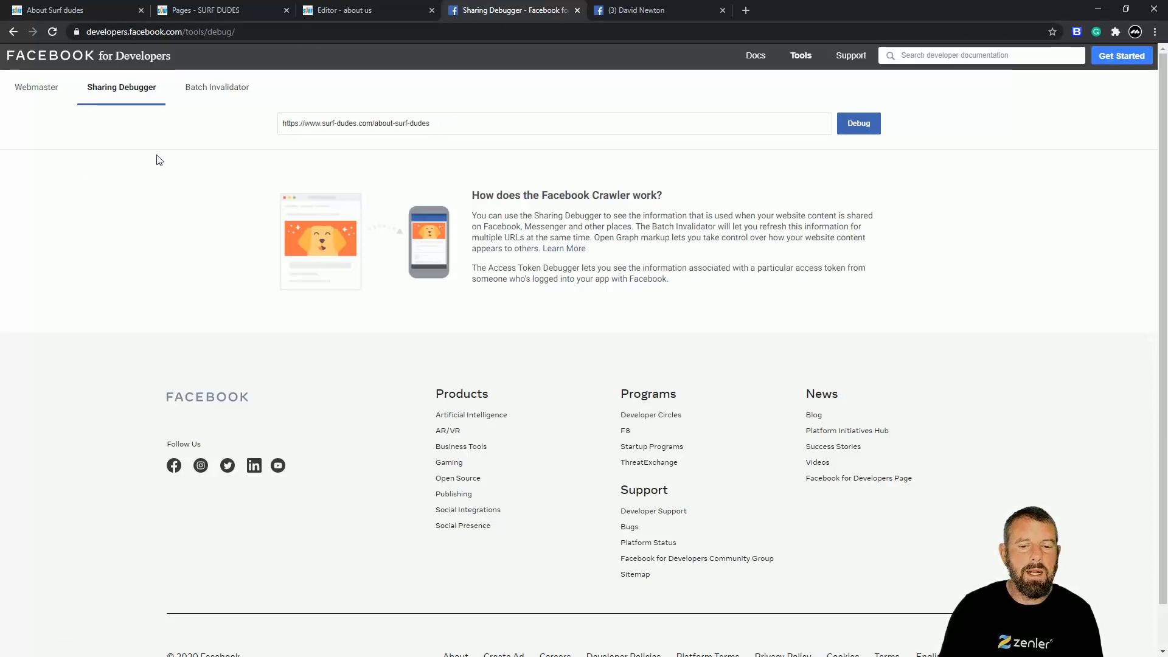
{"action": "left_click", "coordinate": [858, 123]}
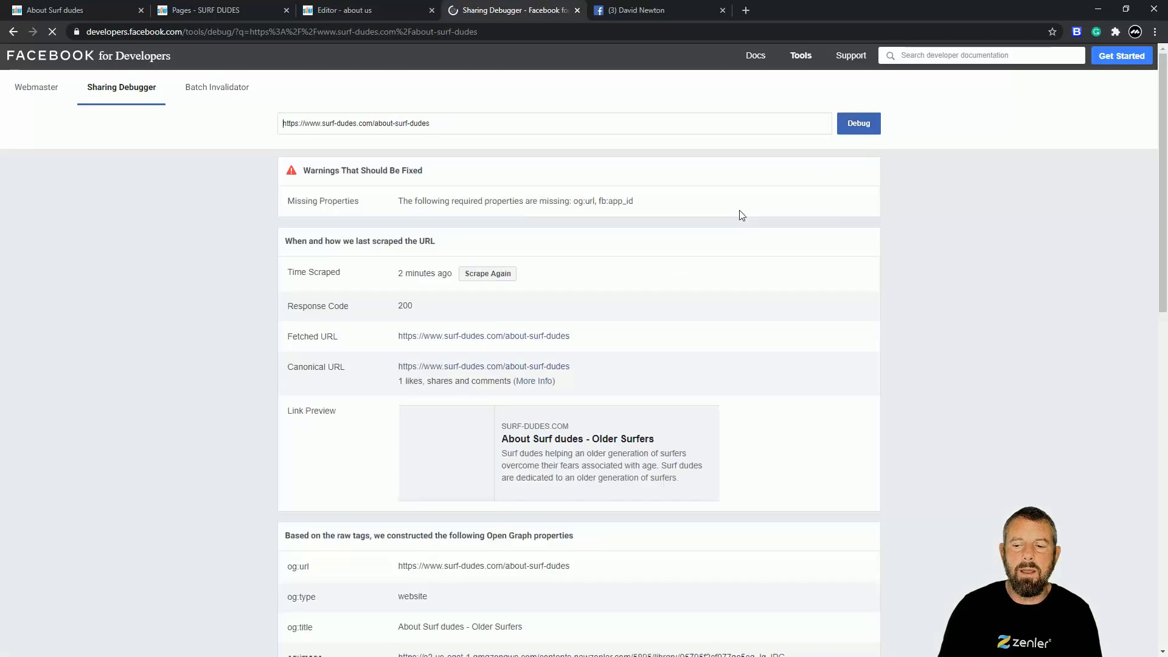
{"action": "scroll", "coordinate": [751, 252], "scroll_direction": "down", "scroll_amount": 1}
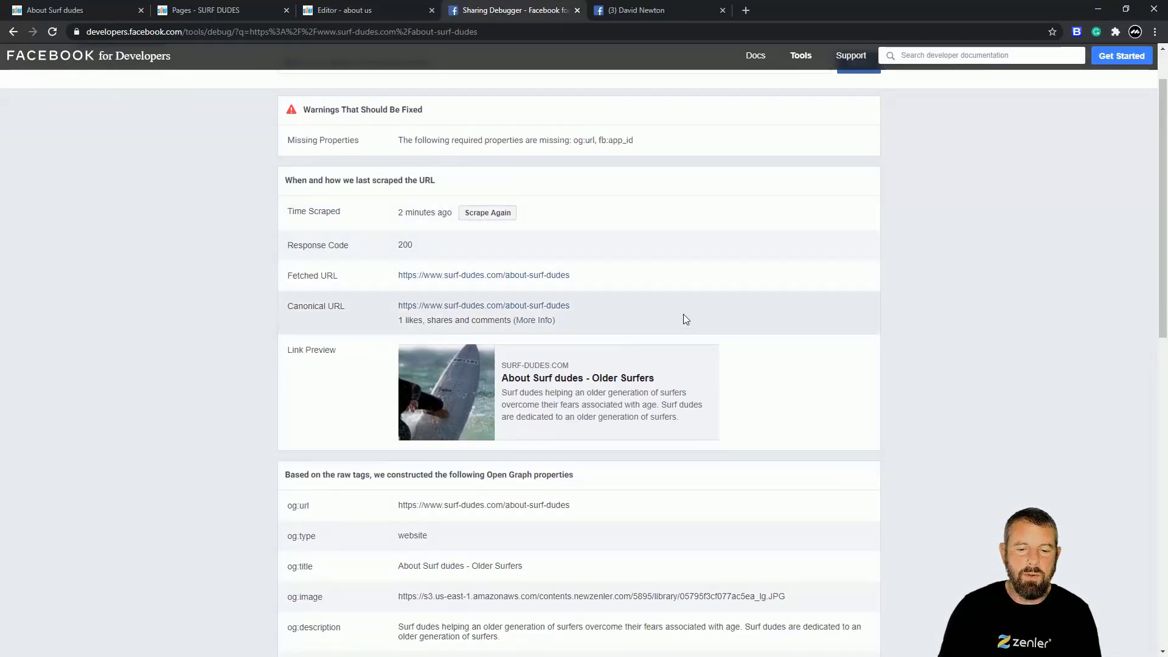
{"action": "scroll", "coordinate": [684, 314], "scroll_direction": "up", "scroll_amount": 1}
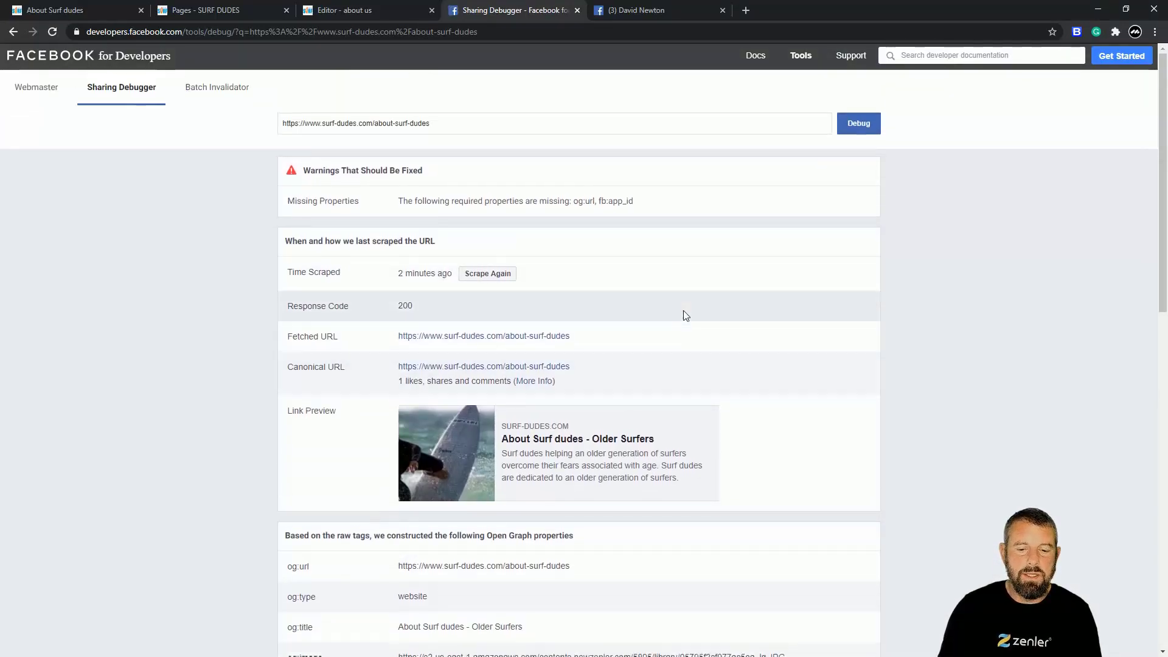
- Scrape the About page URL again in the Sharing Debugger and review the refreshed link preview
{"action": "left_click", "coordinate": [498, 279]}
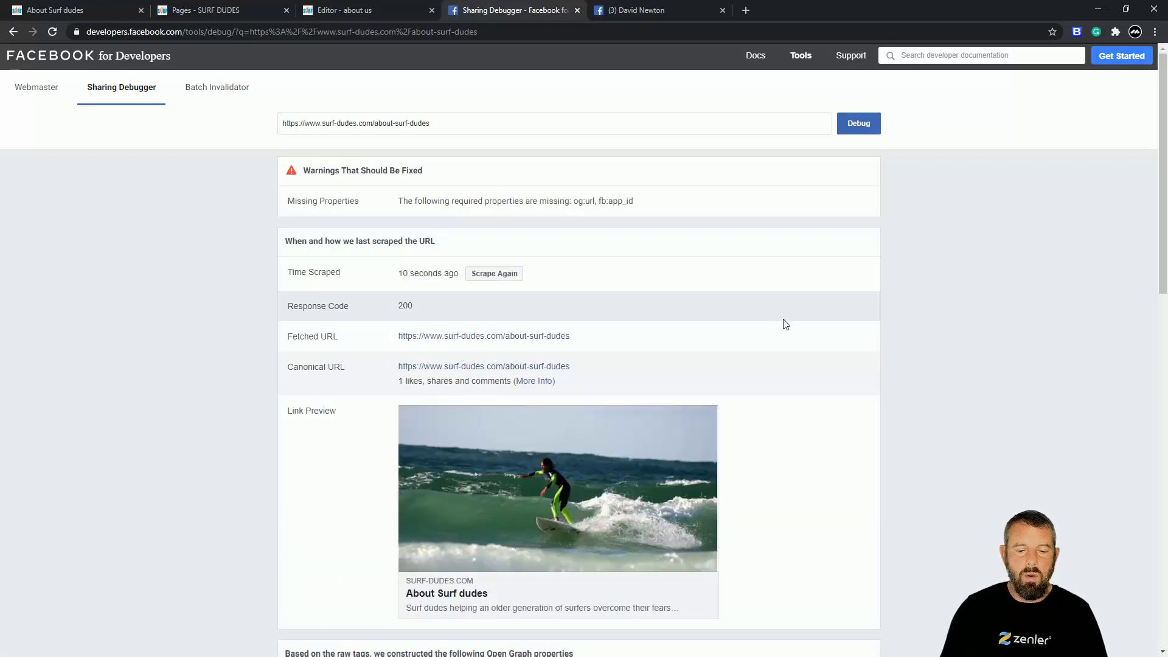
{"action": "scroll", "coordinate": [784, 323], "scroll_direction": "down", "scroll_amount": 2}
{"action": "scroll", "coordinate": [785, 323], "scroll_direction": "up", "scroll_amount": 2}
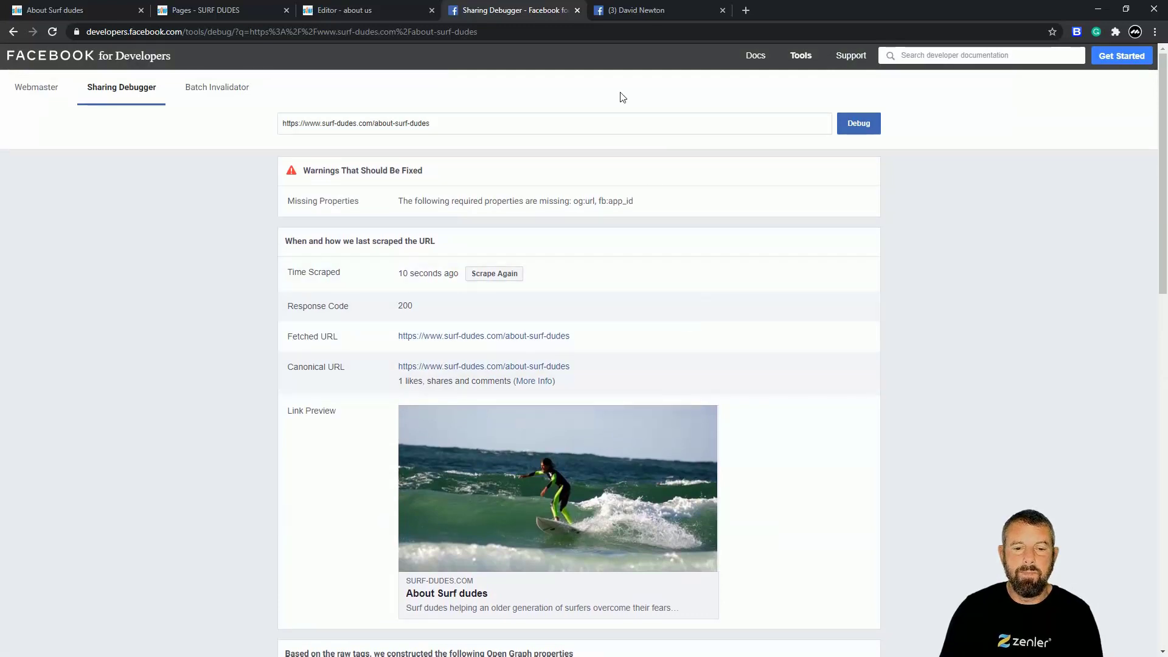
{"action": "left_click", "coordinate": [640, 10]}
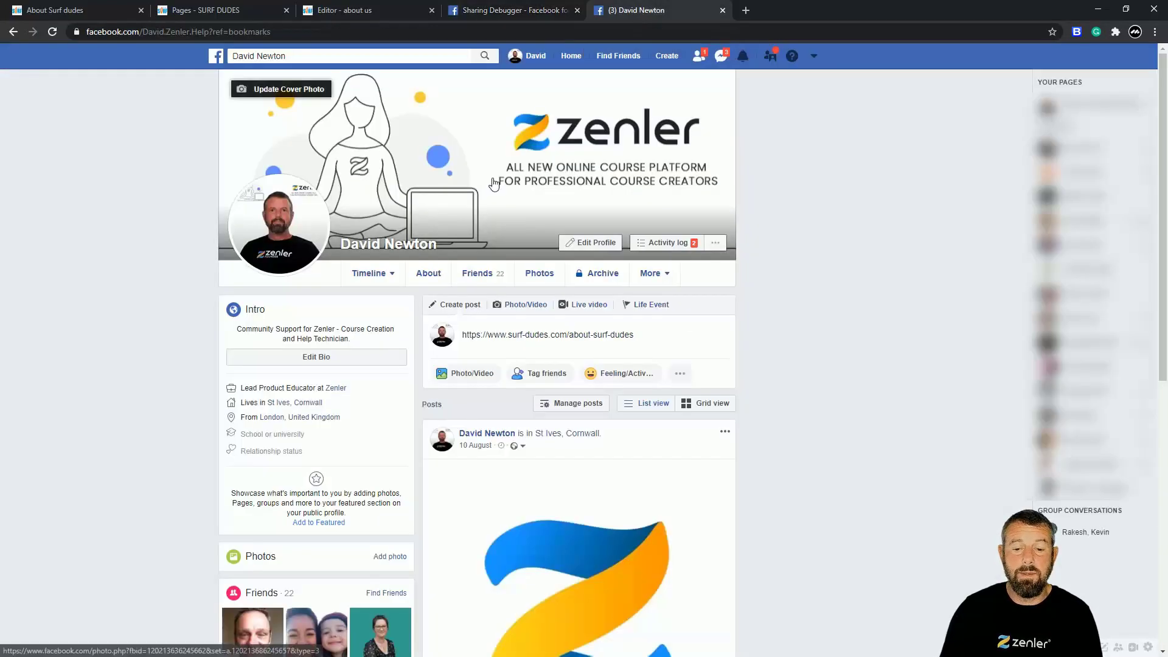
{"action": "left_click", "coordinate": [51, 31]}
{"action": "left_click", "coordinate": [641, 100]}
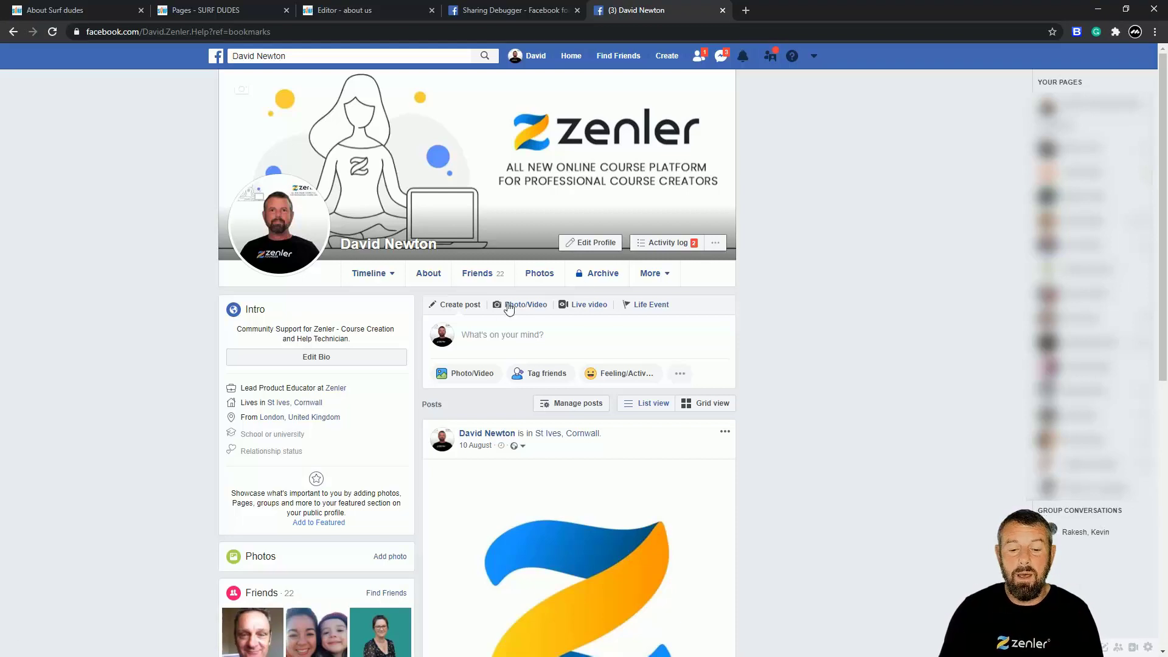
{"action": "left_click", "coordinate": [494, 334]}
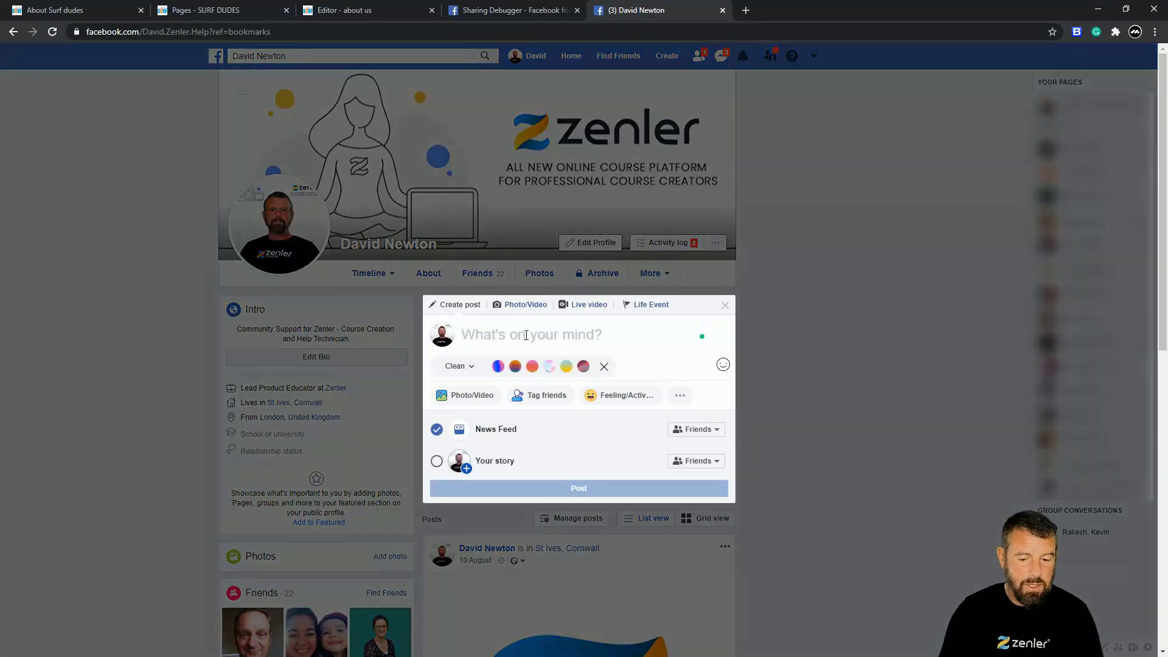
{"action": "type", "text": "https://www.surf-dudes.com/about-surf-dudes"}
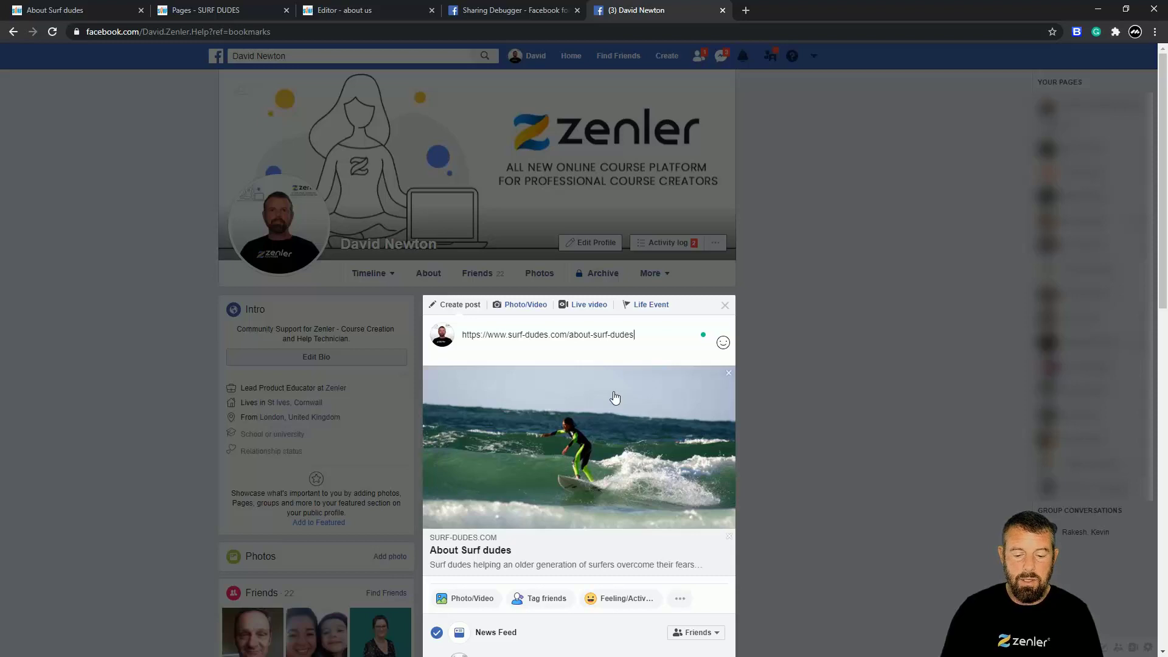
{"action": "scroll", "coordinate": [615, 399], "scroll_direction": "down", "scroll_amount": 3}
{"action": "left_click", "coordinate": [594, 517]}
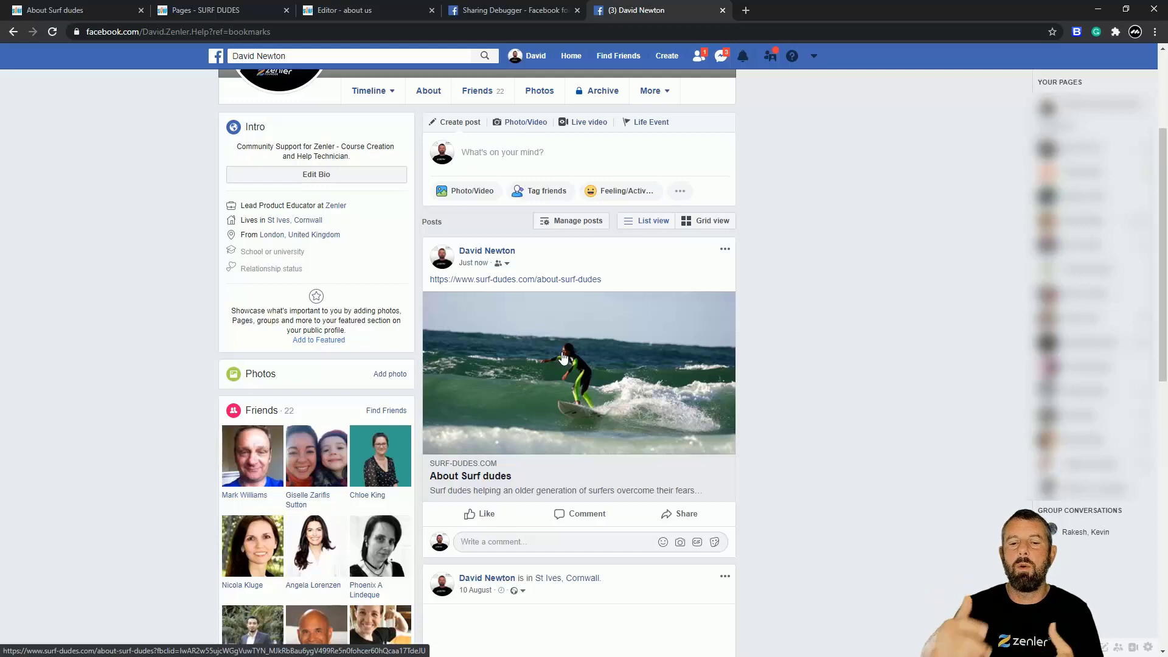
- Examine the live About page's text, highlighting "older generation of surfers" and the wording about hazards and pitfalls
{"action": "left_click", "coordinate": [487, 11]}
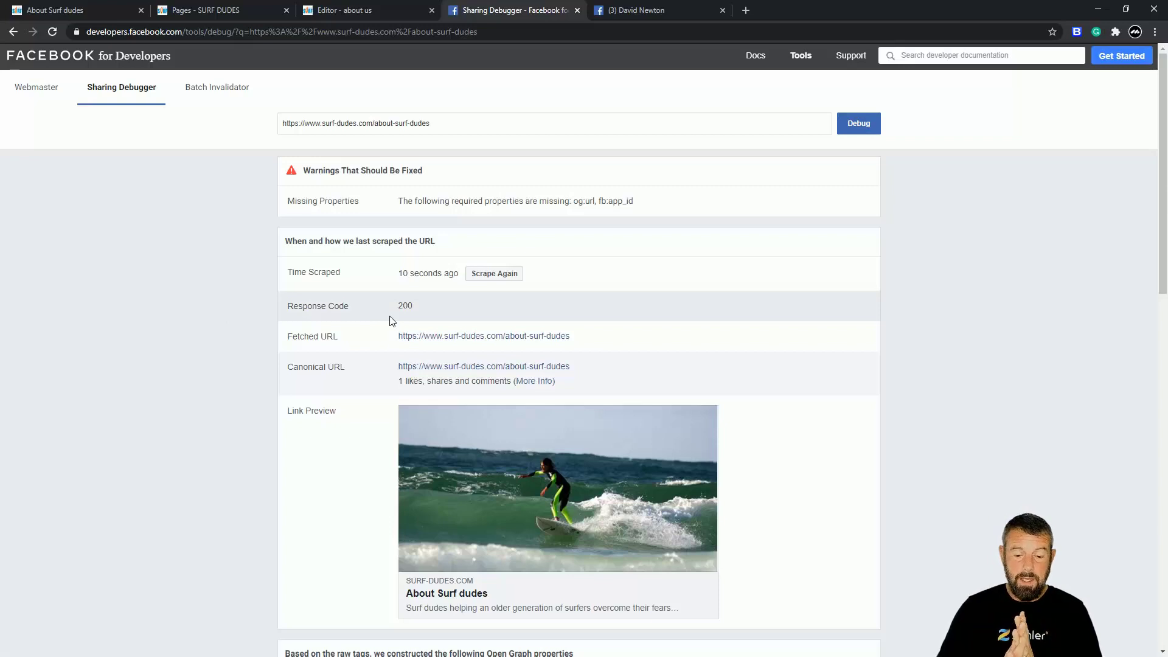
{"action": "left_click", "coordinate": [100, 12]}
{"action": "scroll", "coordinate": [663, 362], "scroll_direction": "down", "scroll_amount": 4}
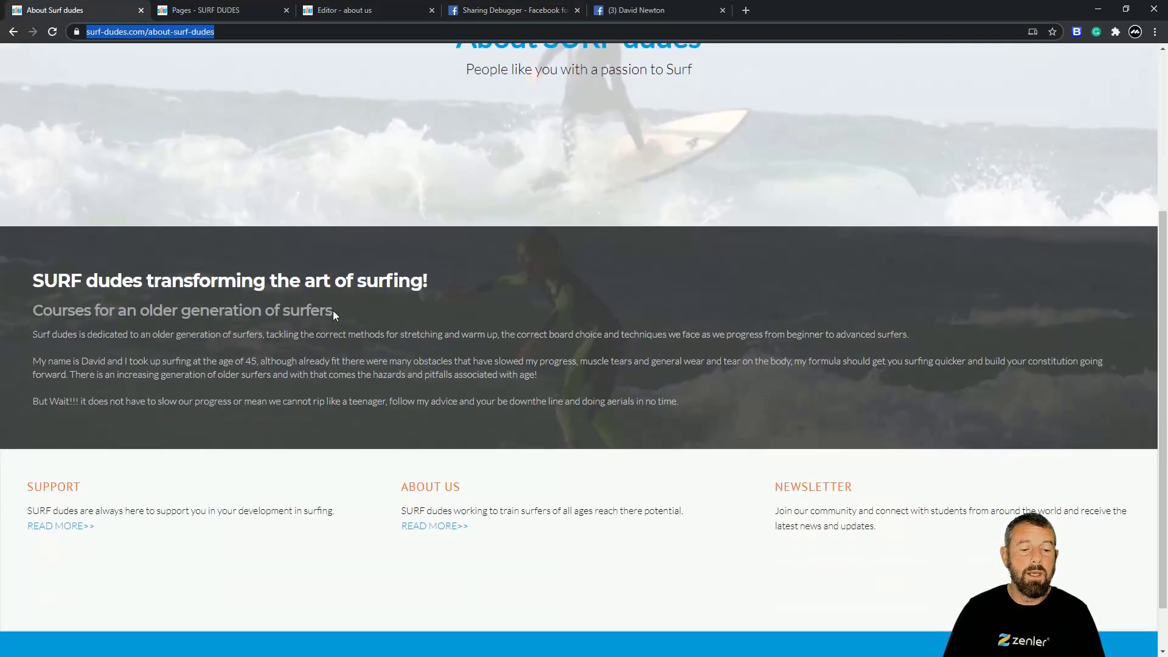
{"action": "left_click_drag", "start_coordinate": [333, 310], "coordinate": [144, 312]}
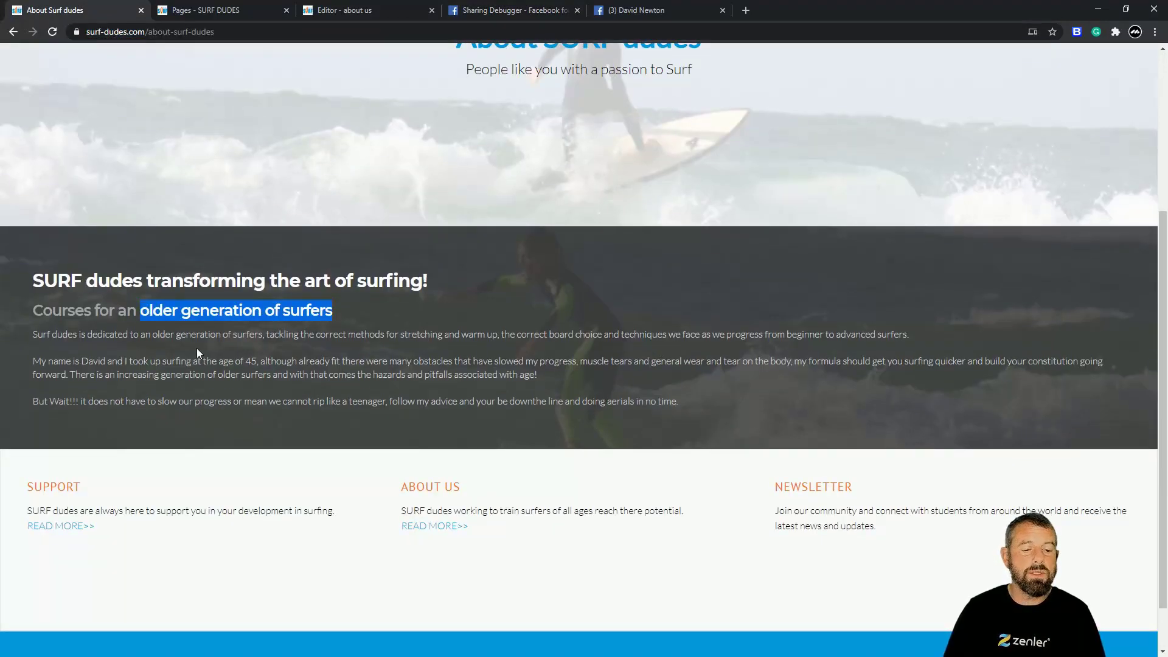
{"action": "left_click_drag", "start_coordinate": [153, 334], "coordinate": [265, 338]}
{"action": "left_click_drag", "start_coordinate": [324, 374], "coordinate": [443, 375]}
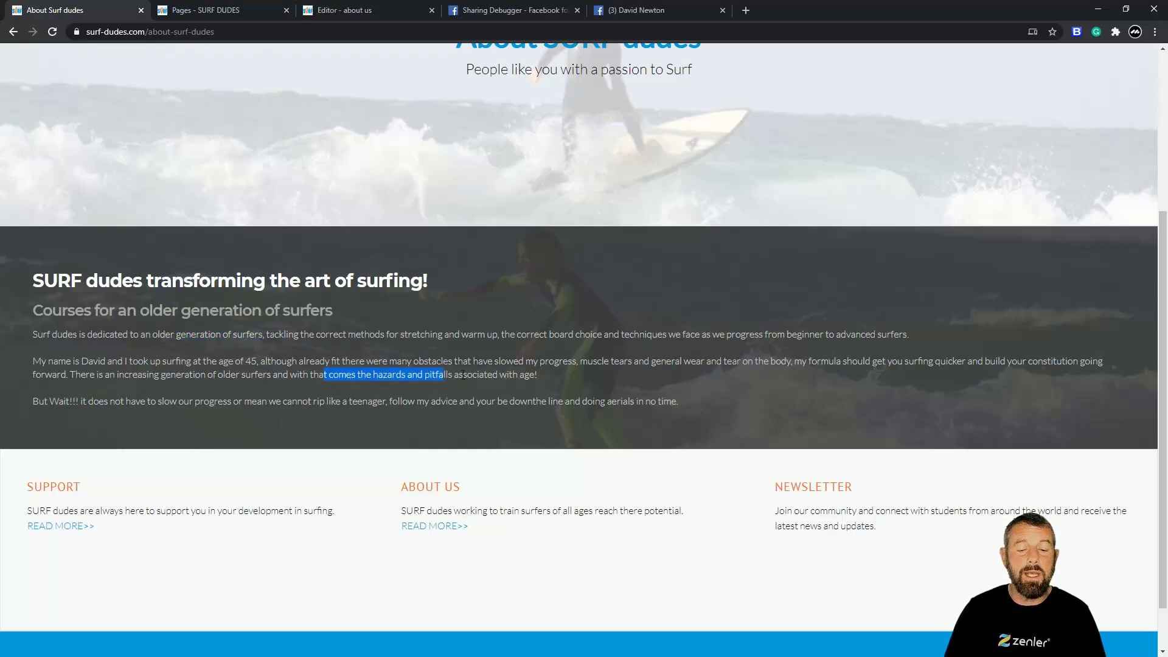
- Open the about us page's SEO settings and compare "older generation of surfers" in the meta description with the meta keywords
{"action": "left_click", "coordinate": [341, 10]}
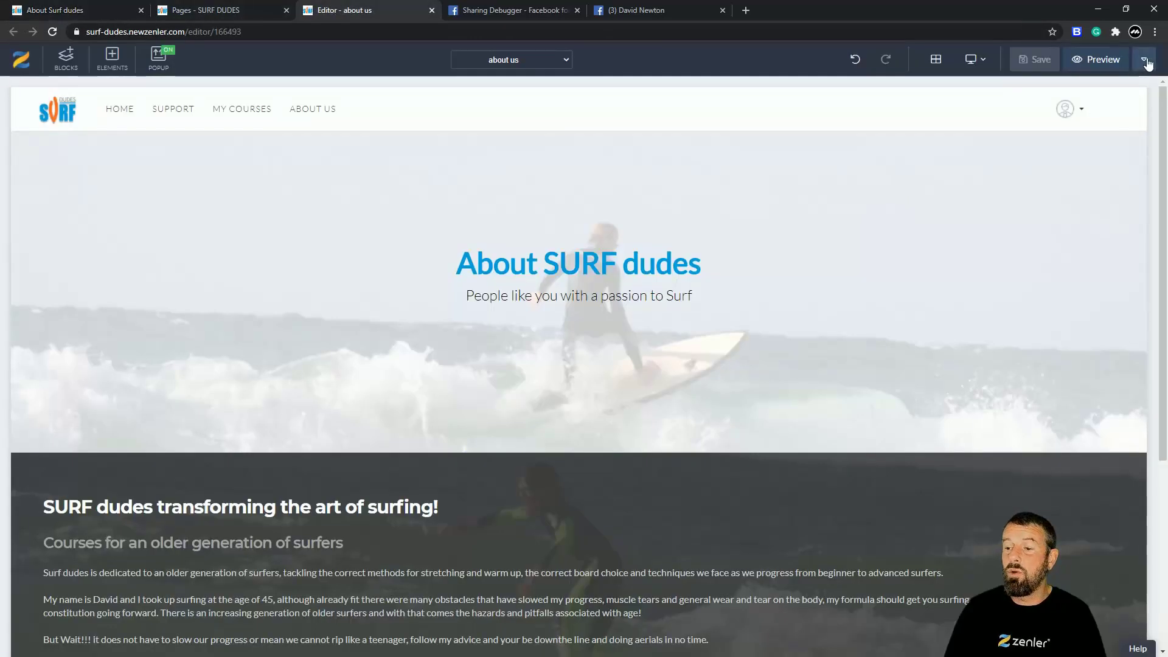
{"action": "left_click", "coordinate": [1143, 59]}
{"action": "left_click", "coordinate": [1068, 111]}
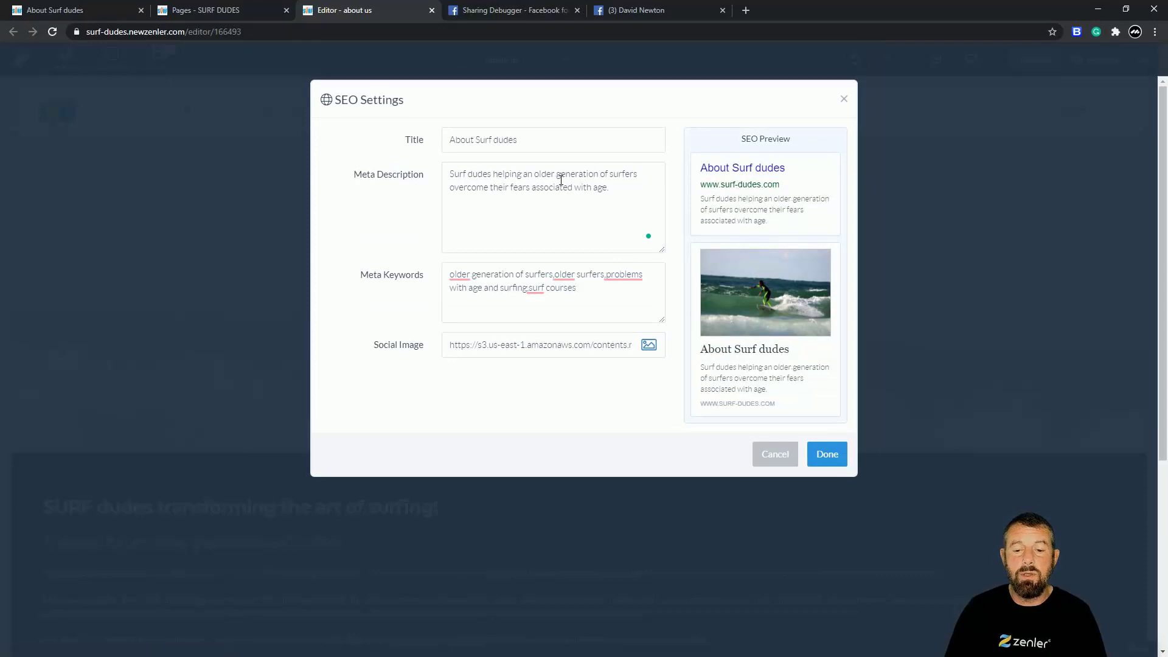
{"action": "left_click_drag", "start_coordinate": [638, 174], "coordinate": [534, 175]}
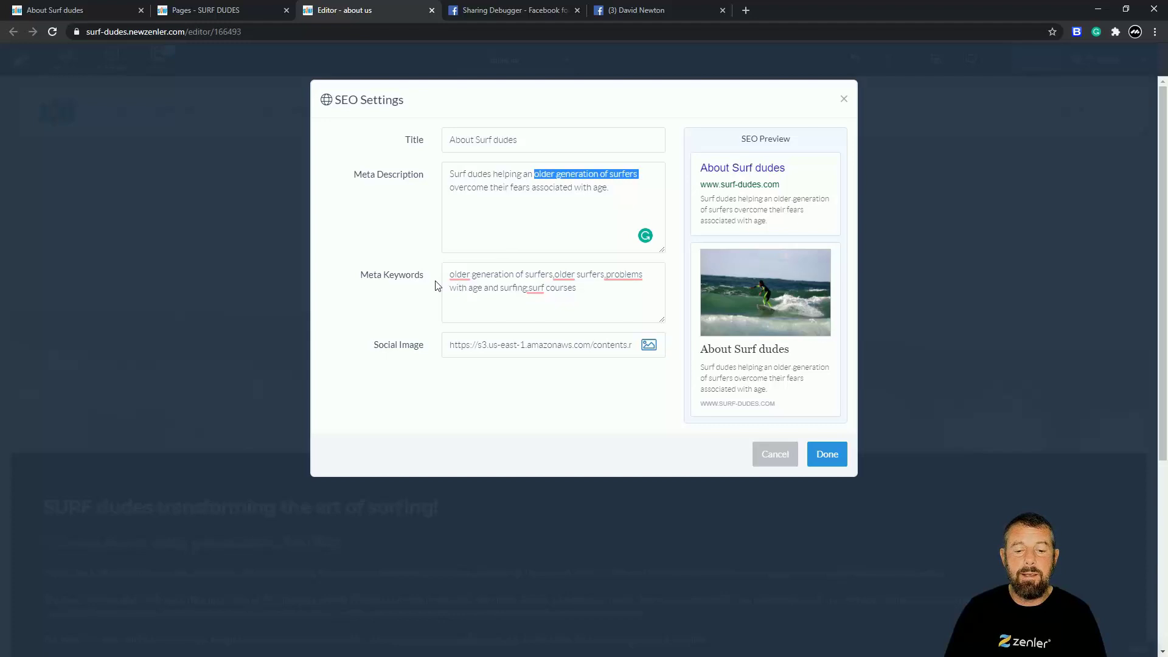
{"action": "mouse_move", "coordinate": [452, 276]}
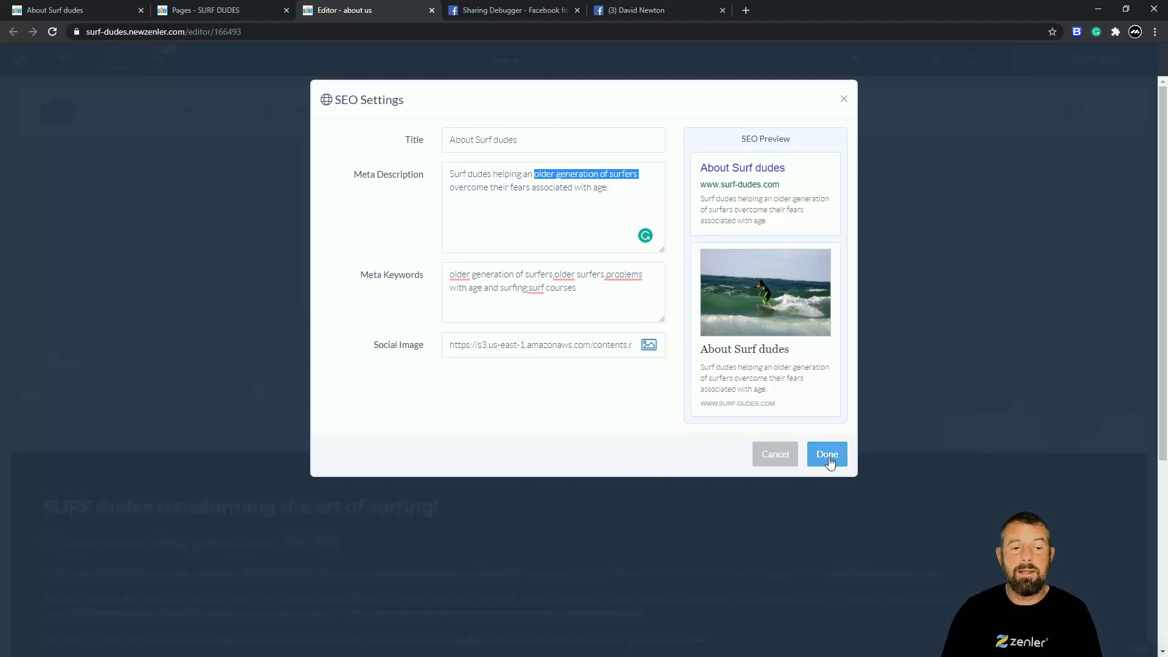
- Delete the newly published About Surf dudes link post from the Facebook timeline
{"action": "left_click", "coordinate": [103, 10]}
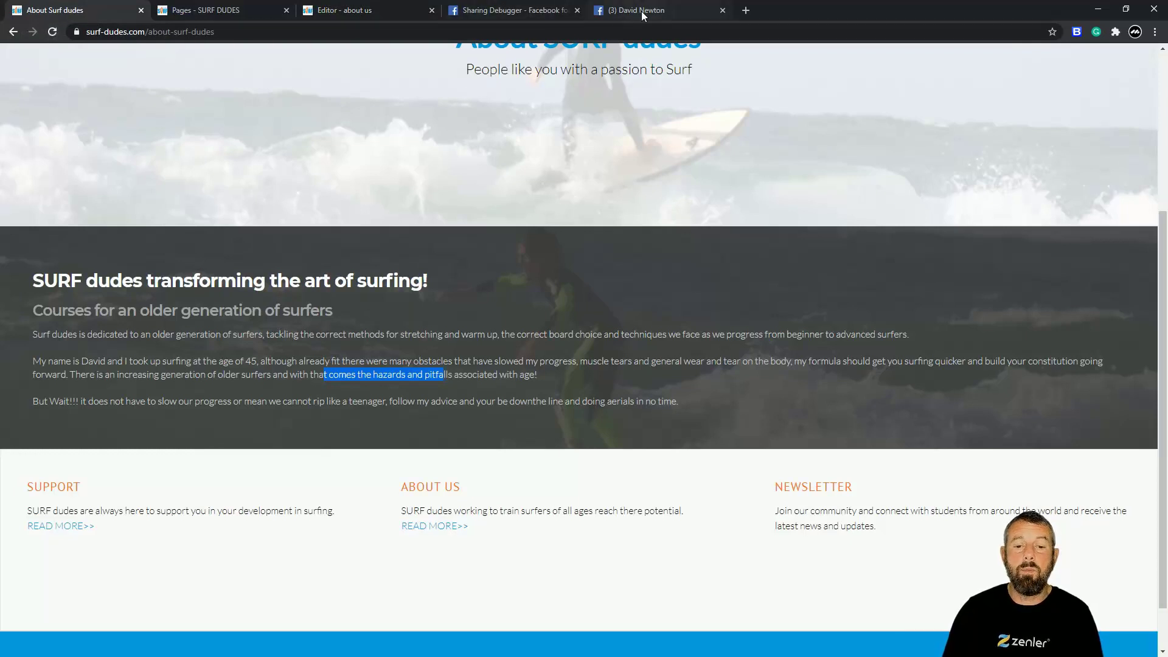
{"action": "left_click", "coordinate": [524, 13]}
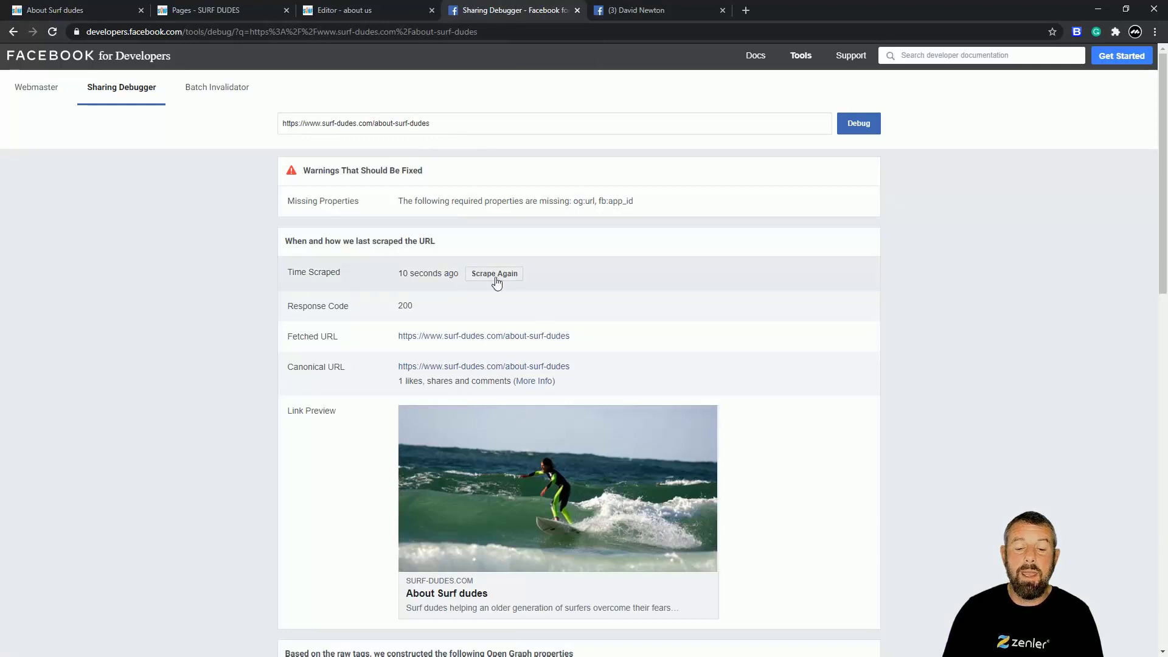
{"action": "left_click", "coordinate": [635, 10]}
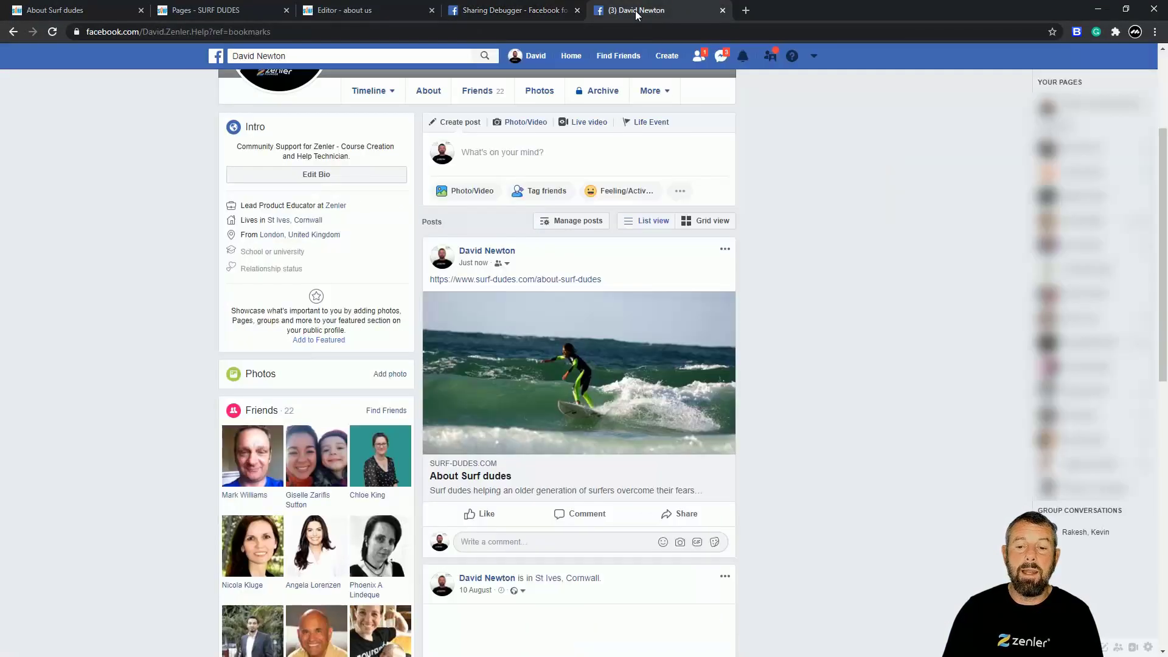
{"action": "left_click", "coordinate": [725, 252]}
{"action": "left_click", "coordinate": [643, 383]}
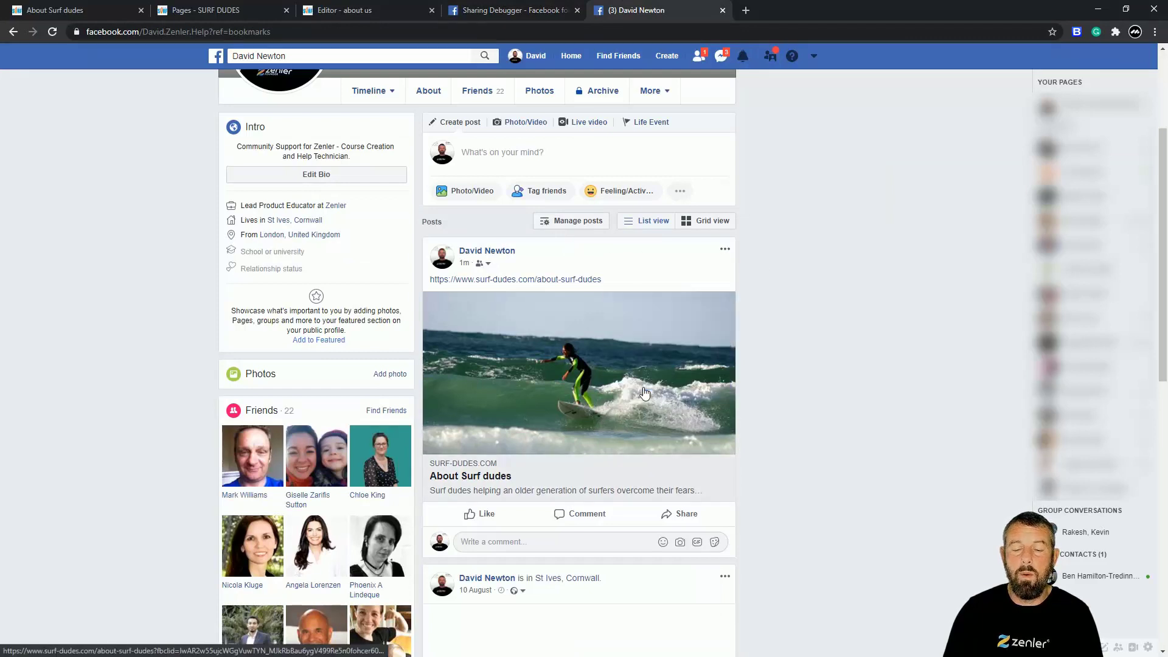
{"action": "left_click", "coordinate": [690, 281]}
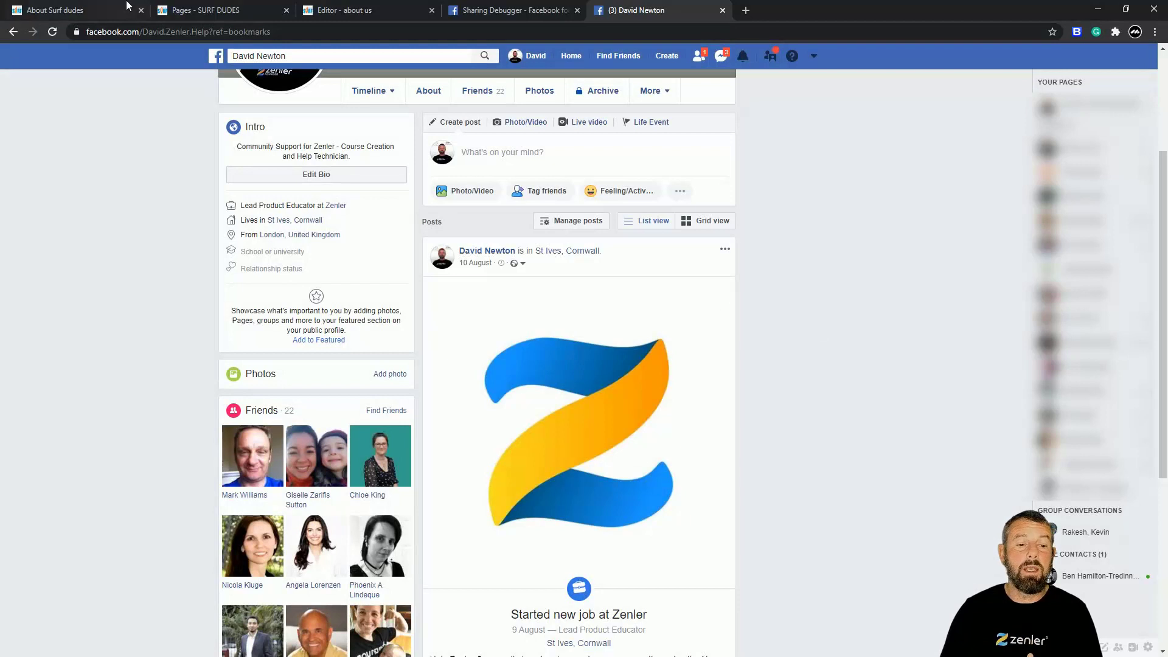
- Return to the live About page and review its heading, subheading and body paragraphs for keyword phrases, highlighting examples
{"action": "left_click", "coordinate": [106, 9]}
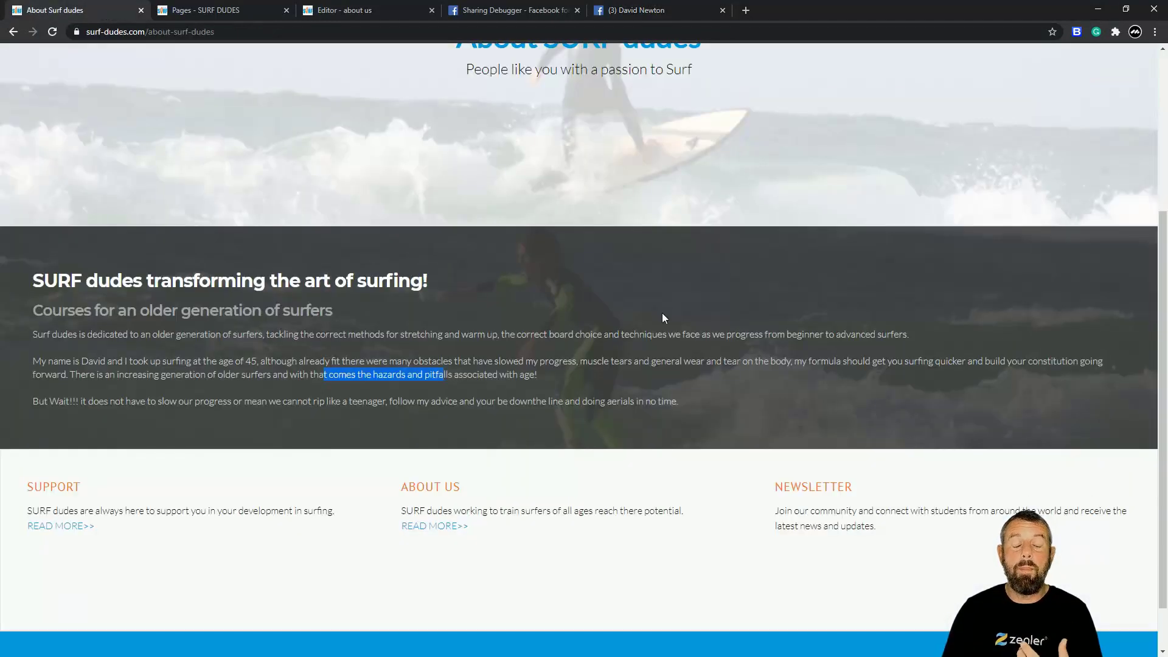
{"action": "scroll", "coordinate": [669, 311], "scroll_direction": "up", "scroll_amount": 4}
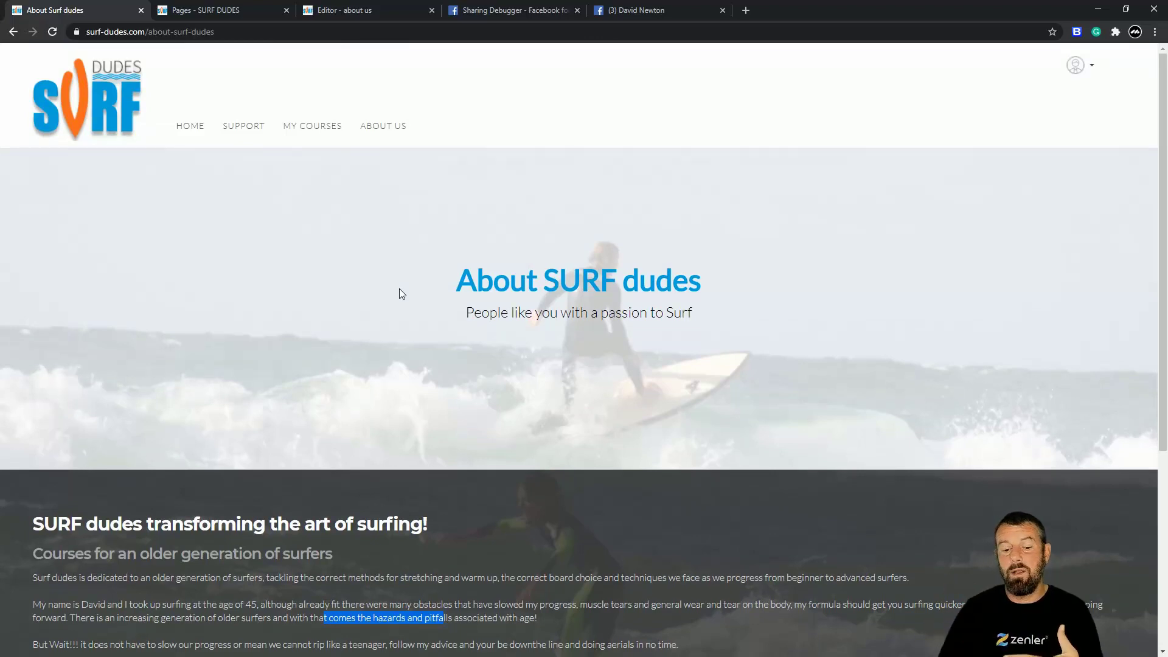
{"action": "scroll", "coordinate": [399, 294], "scroll_direction": "down", "scroll_amount": 3}
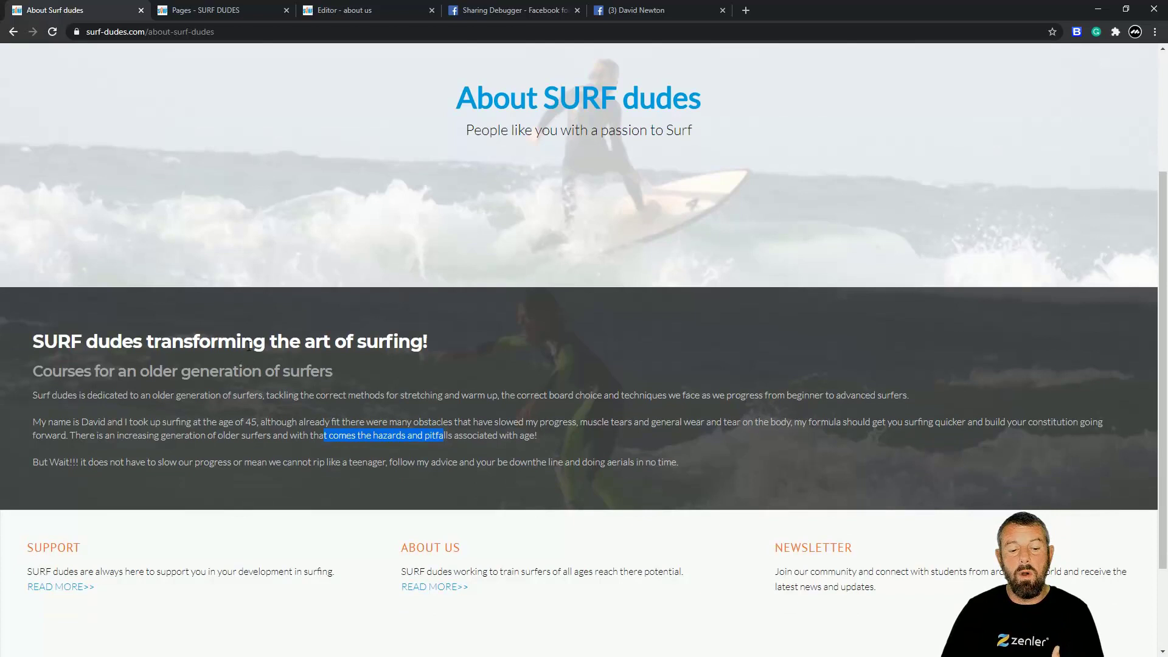
{"action": "left_click_drag", "start_coordinate": [251, 346], "coordinate": [445, 350]}
{"action": "left_click_drag", "start_coordinate": [277, 371], "coordinate": [644, 396]}
{"action": "left_click_drag", "start_coordinate": [424, 422], "coordinate": [483, 420]}
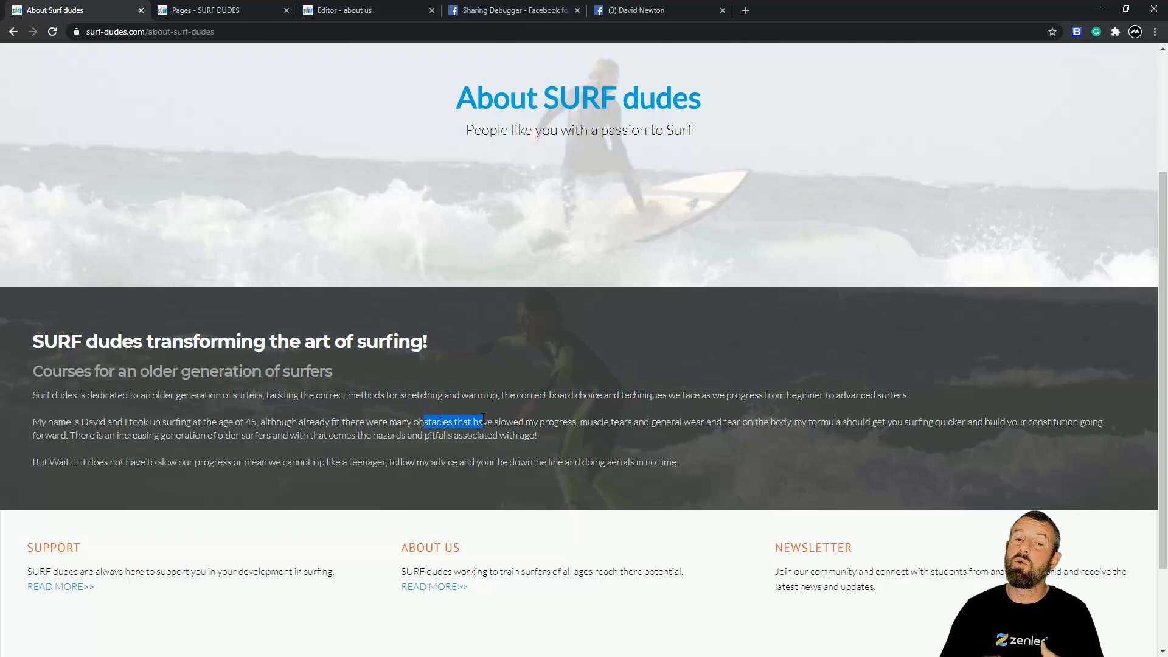